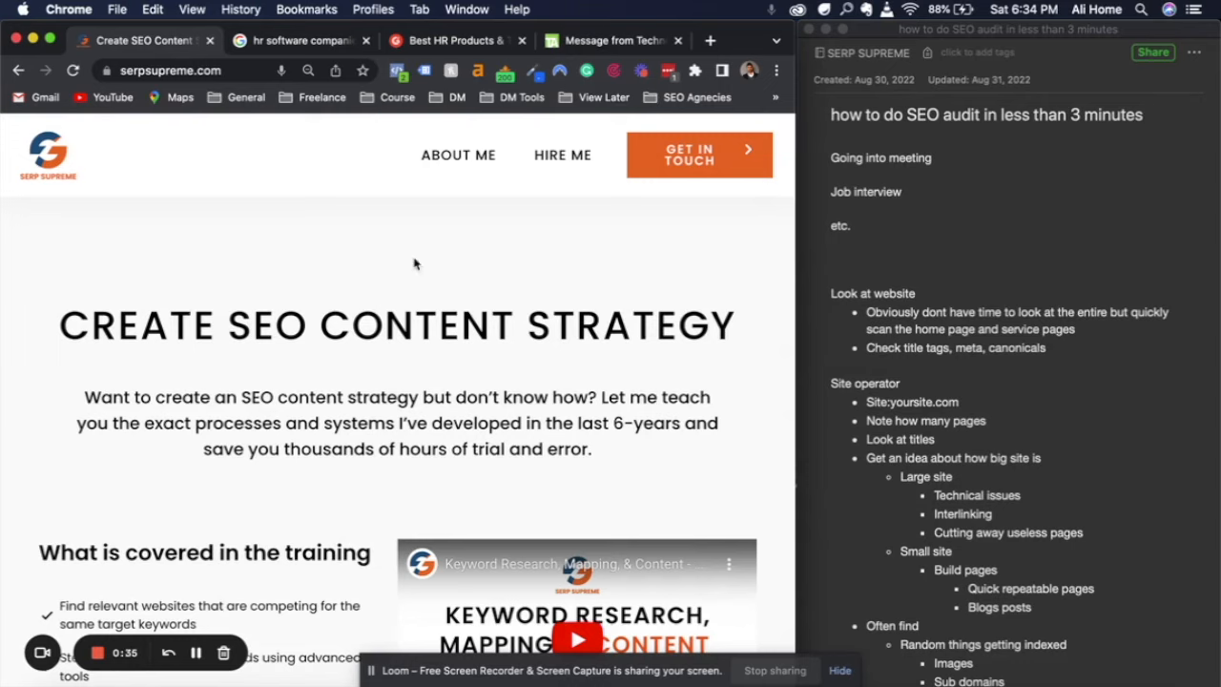
Find Lattice in G2's list of best HR products and open its entry
left_click(446, 41)
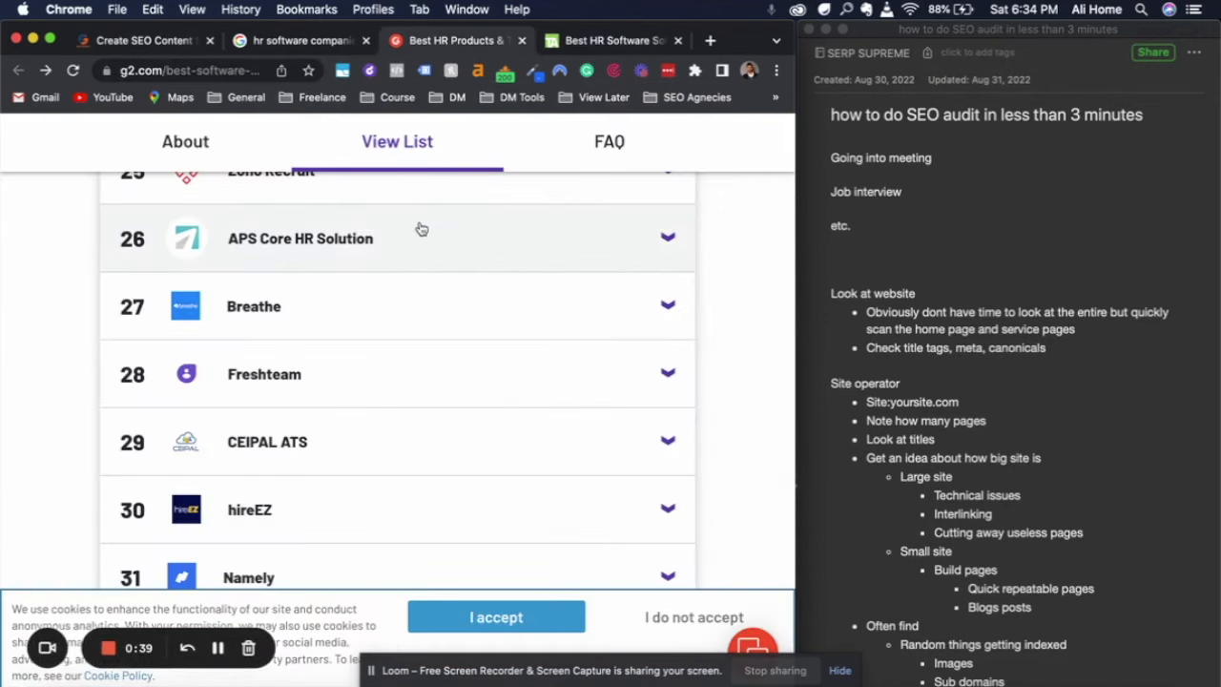
scroll(371, 373, "up", 4)
scroll(371, 373, "down", 5)
scroll(373, 375, "down", 10)
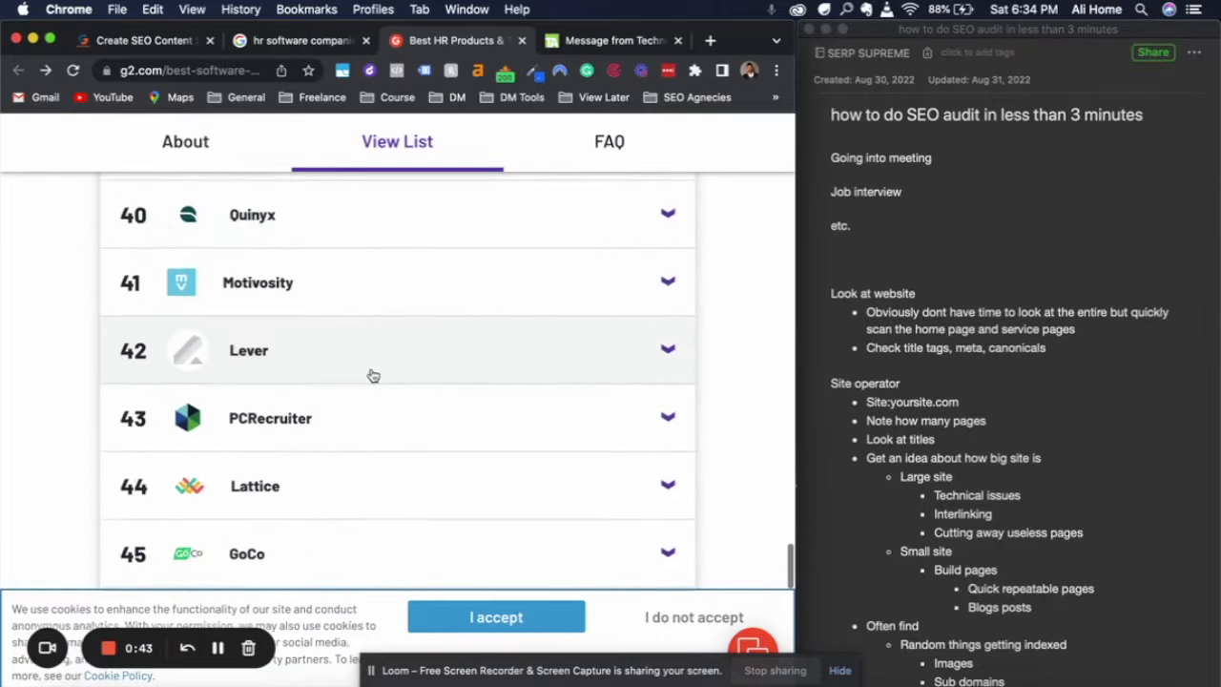
scroll(370, 374, "down", 2)
left_click(270, 323)
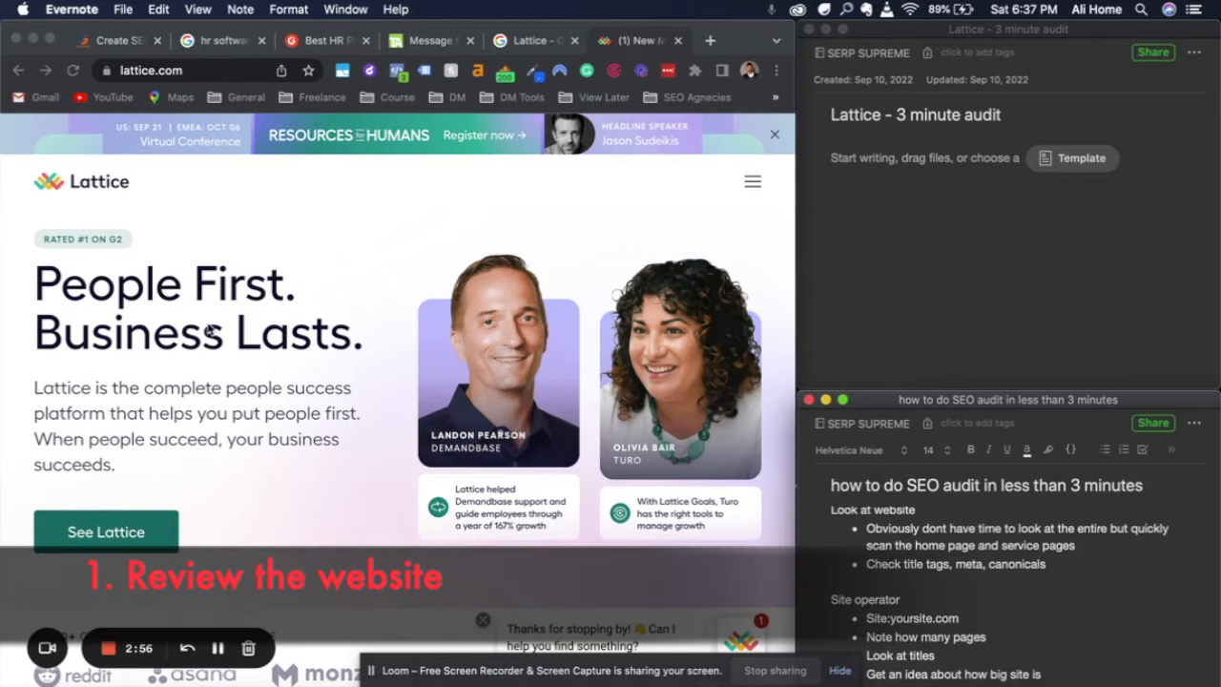
Examine the Lattice home page's headline, product list and overview sections to learn what the company offers
left_click(55, 293)
left_click_drag(39, 283, 355, 336)
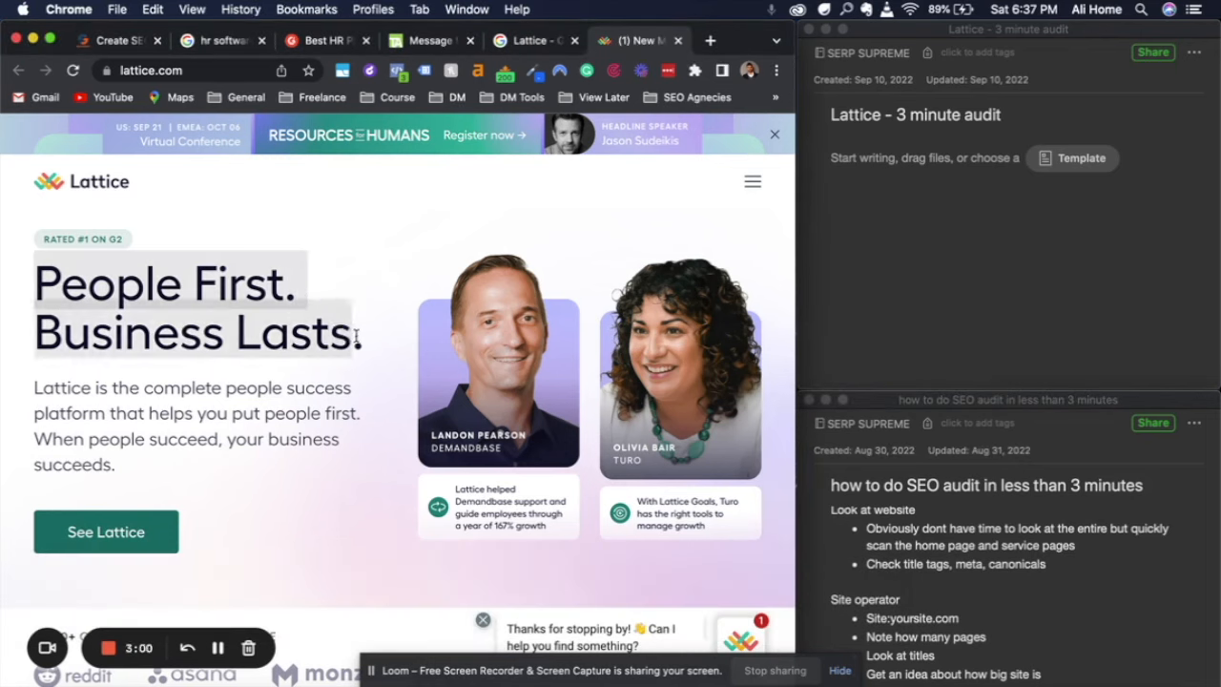
left_click(370, 348)
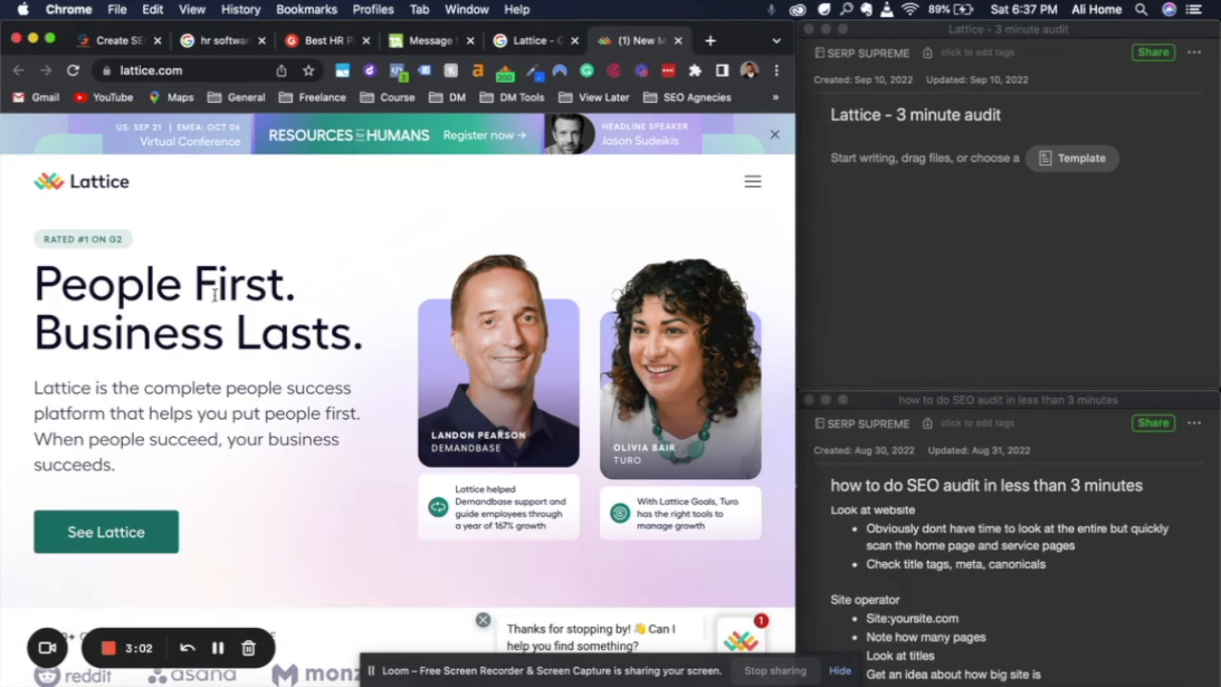
scroll(317, 372, "down", 10)
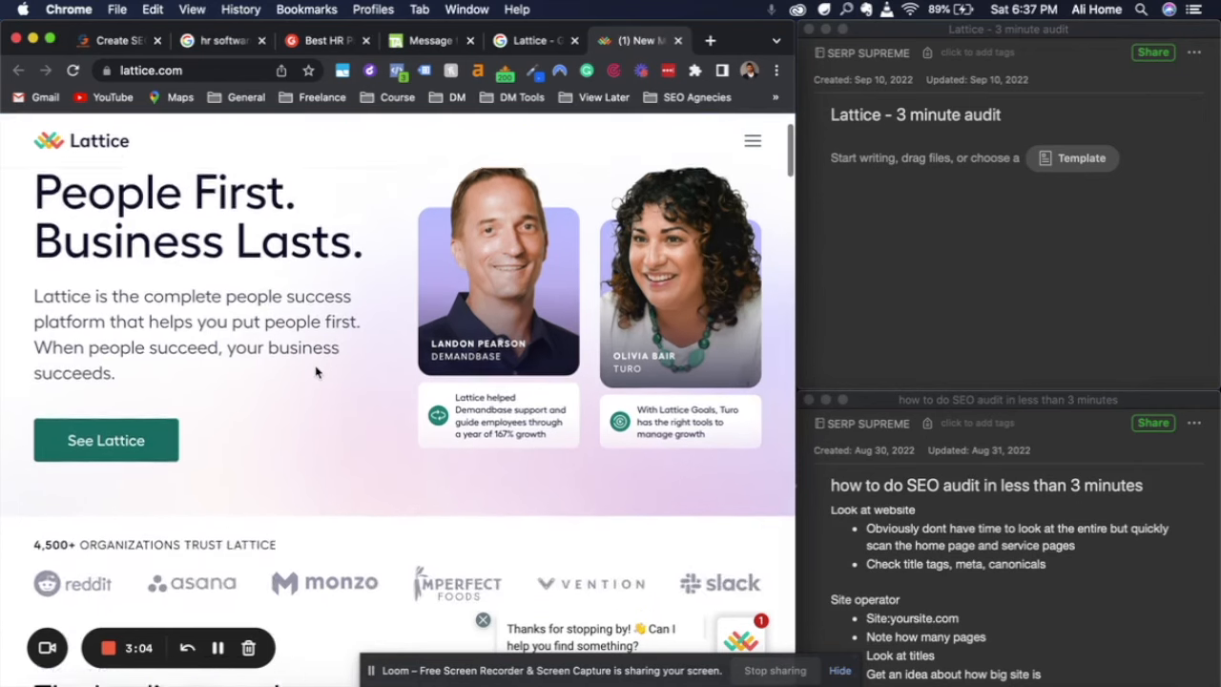
scroll(317, 372, "down", 5)
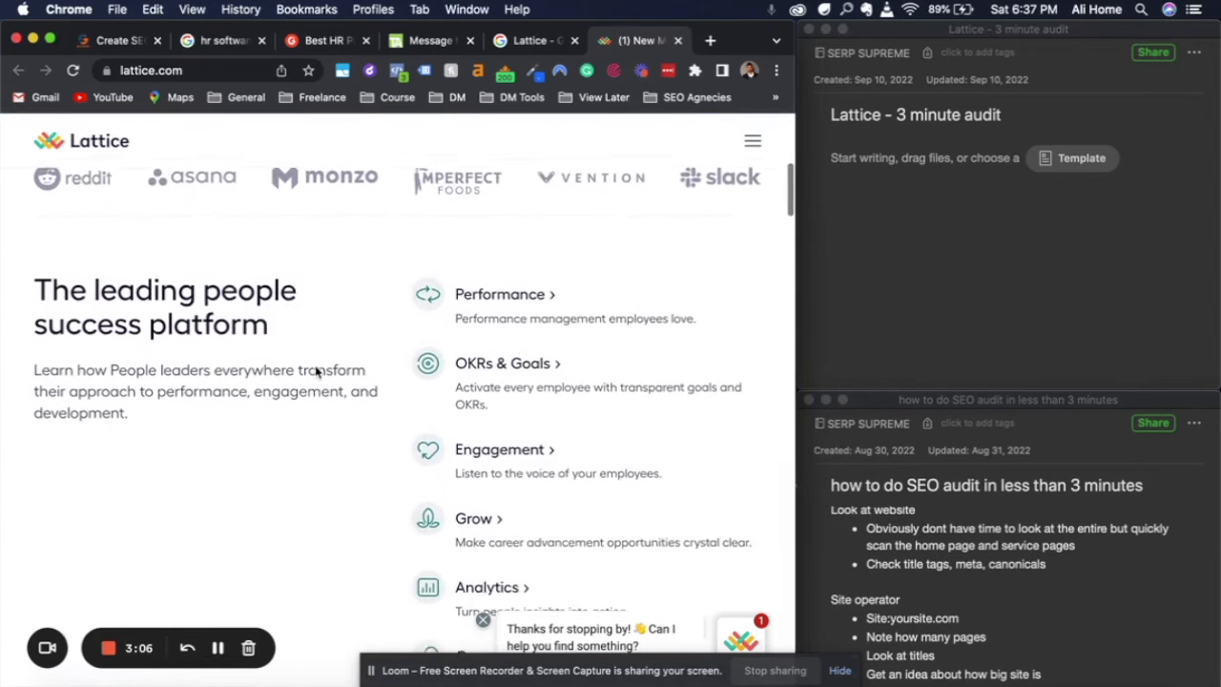
scroll(317, 372, "down", 8)
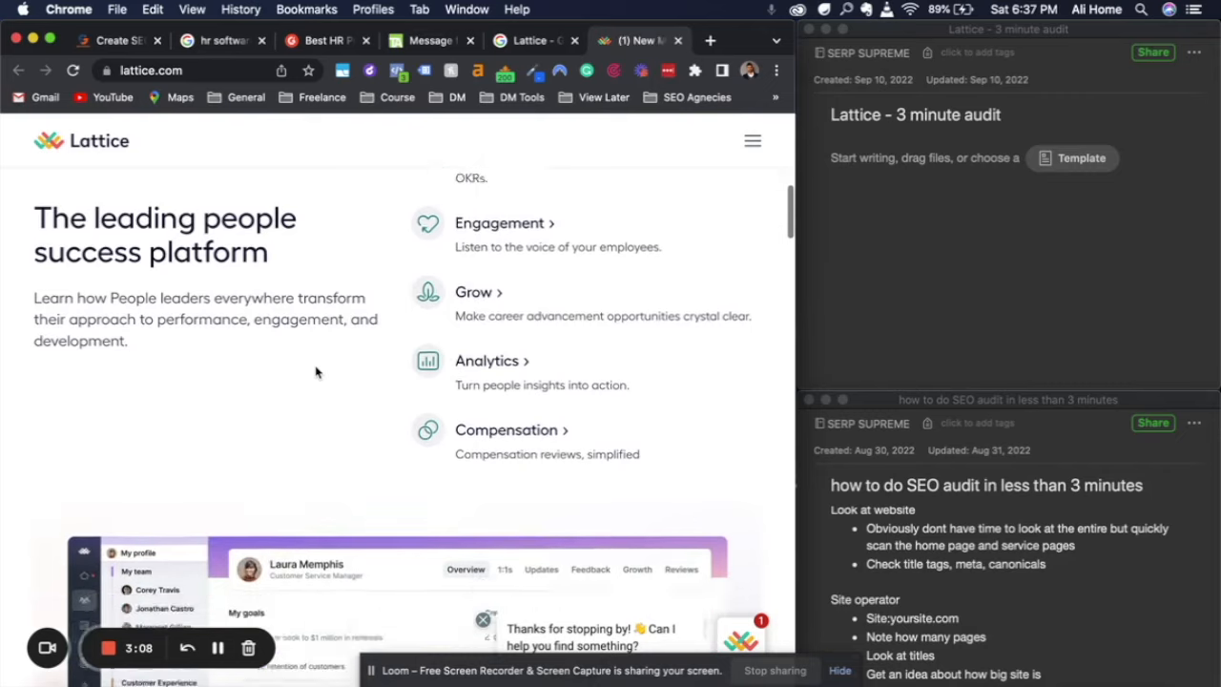
scroll(317, 372, "down", 3)
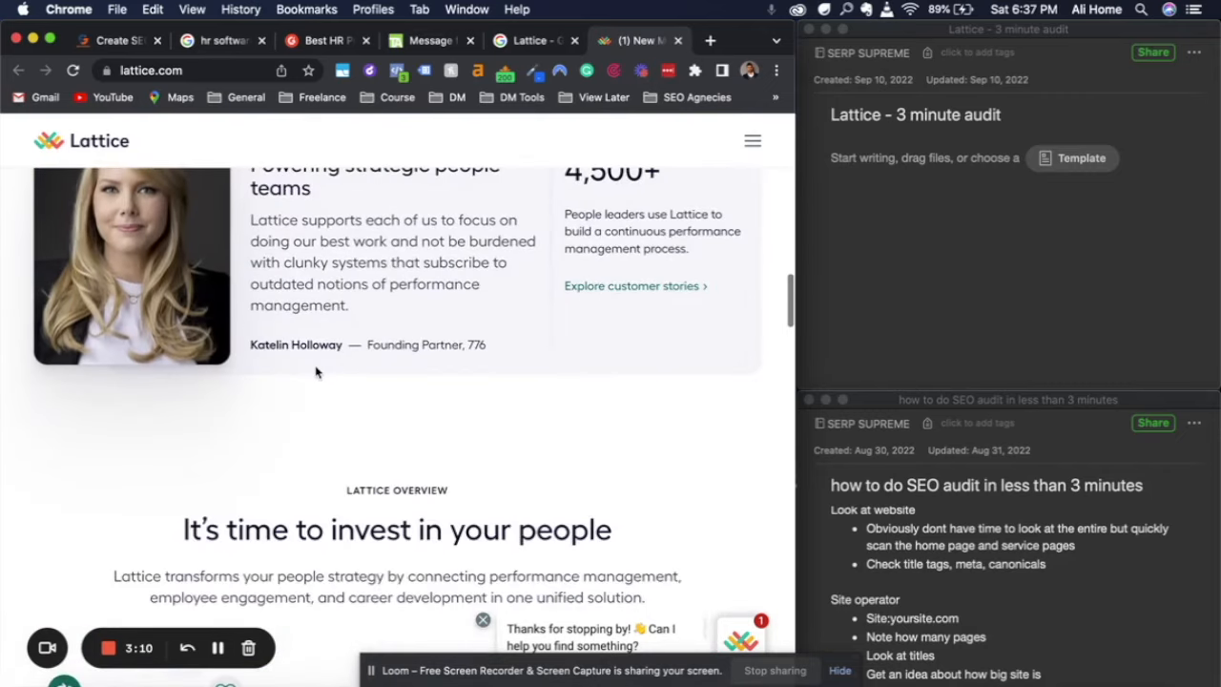
scroll(317, 372, "down", 5)
scroll(317, 372, "down", 3)
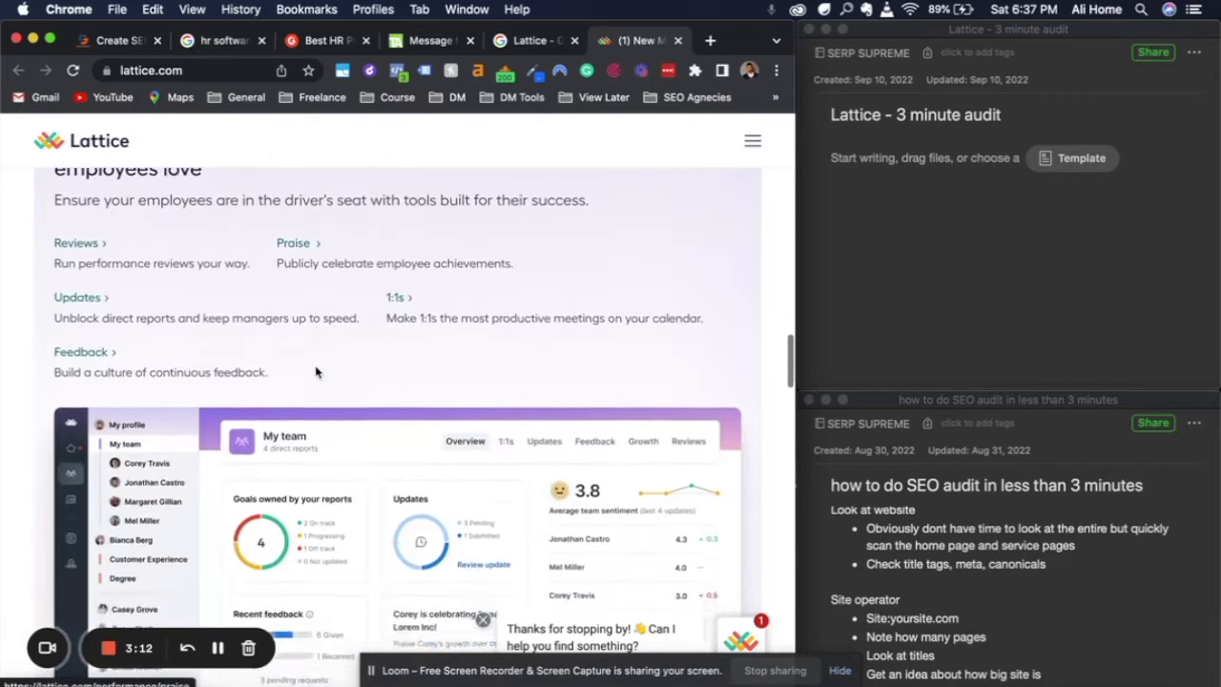
Review the Engagement and OKRs & Goals overviews, plus the rest of the home page down to the footer links
scroll(319, 373, "up", 5)
left_click(295, 282)
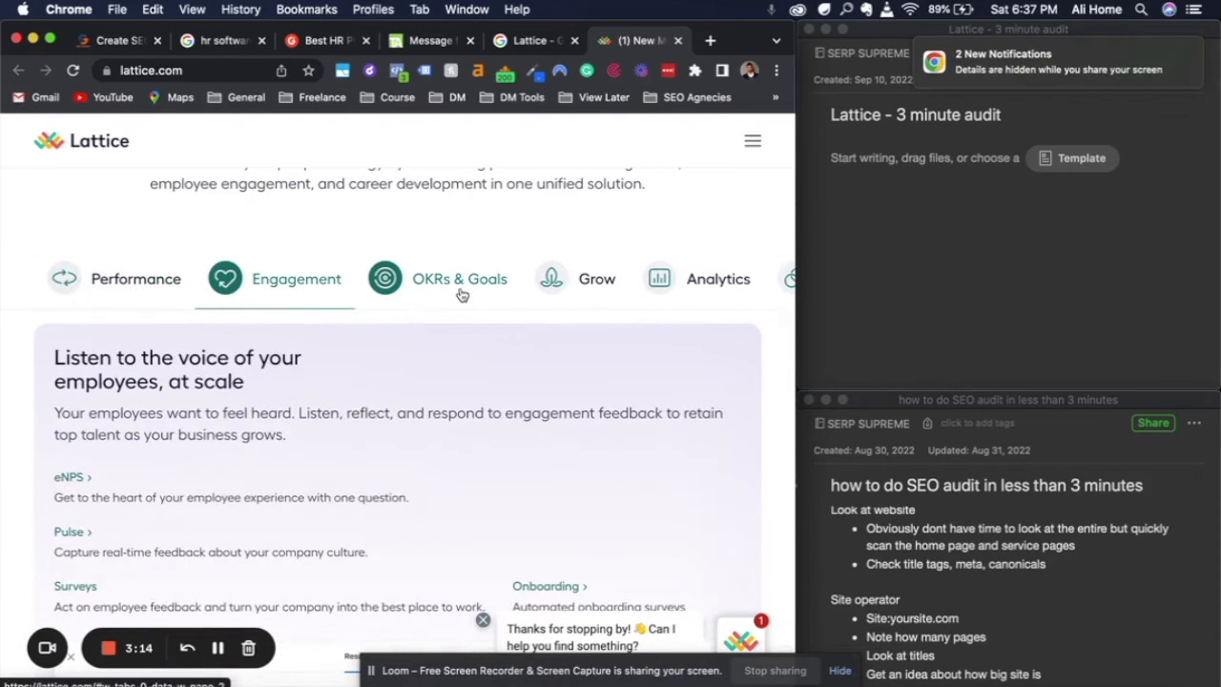
left_click(457, 290)
scroll(505, 401, "down", 3)
scroll(504, 401, "down", 10)
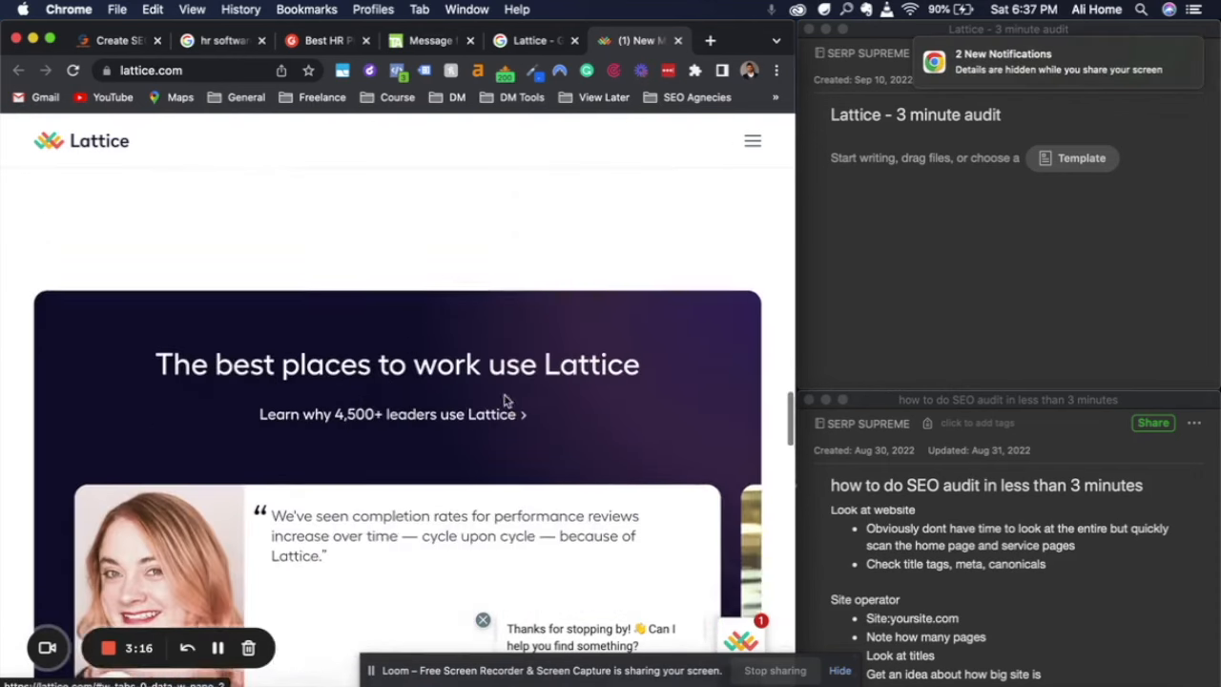
scroll(505, 401, "down", 12)
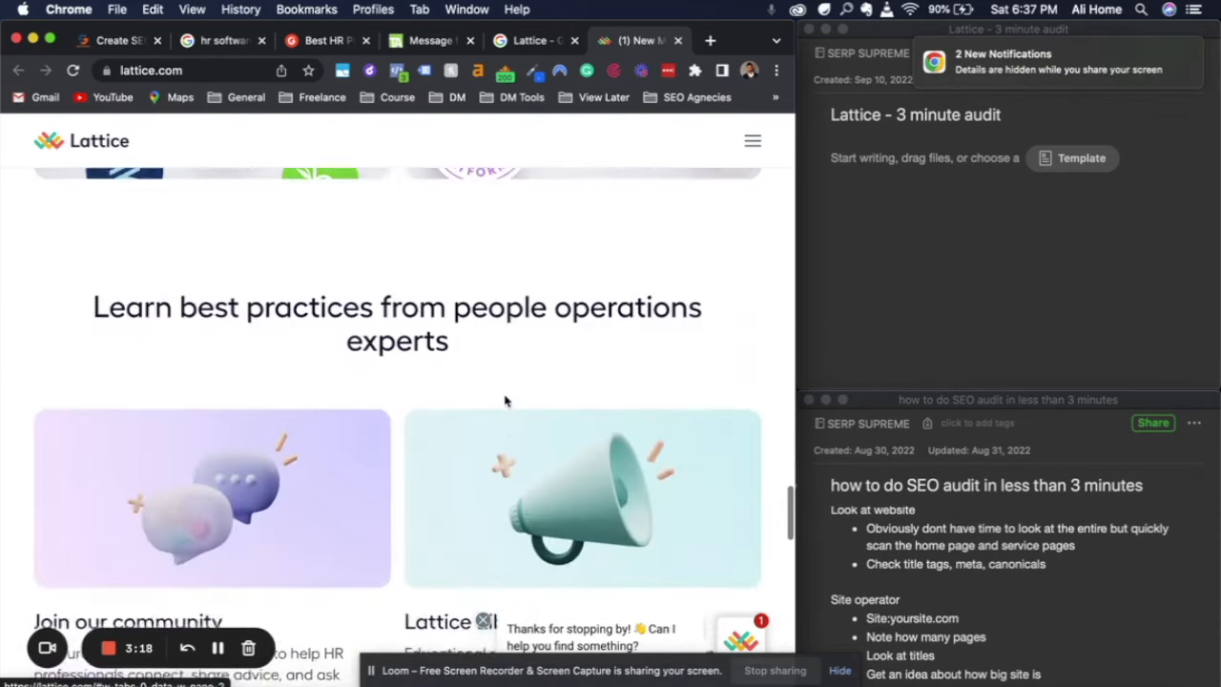
scroll(505, 397, "down", 8)
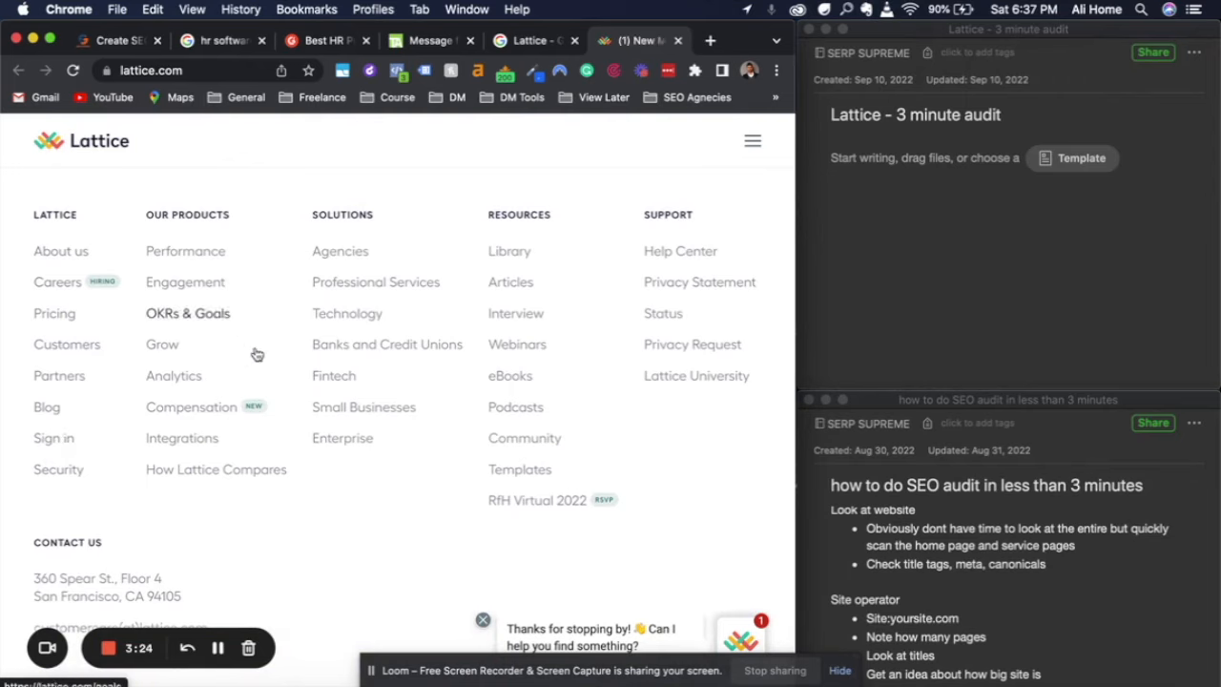
scroll(284, 452, "down", 3)
Open the Lattice site's navigation and review the Products and Solutions entries
scroll(283, 452, "up", 20)
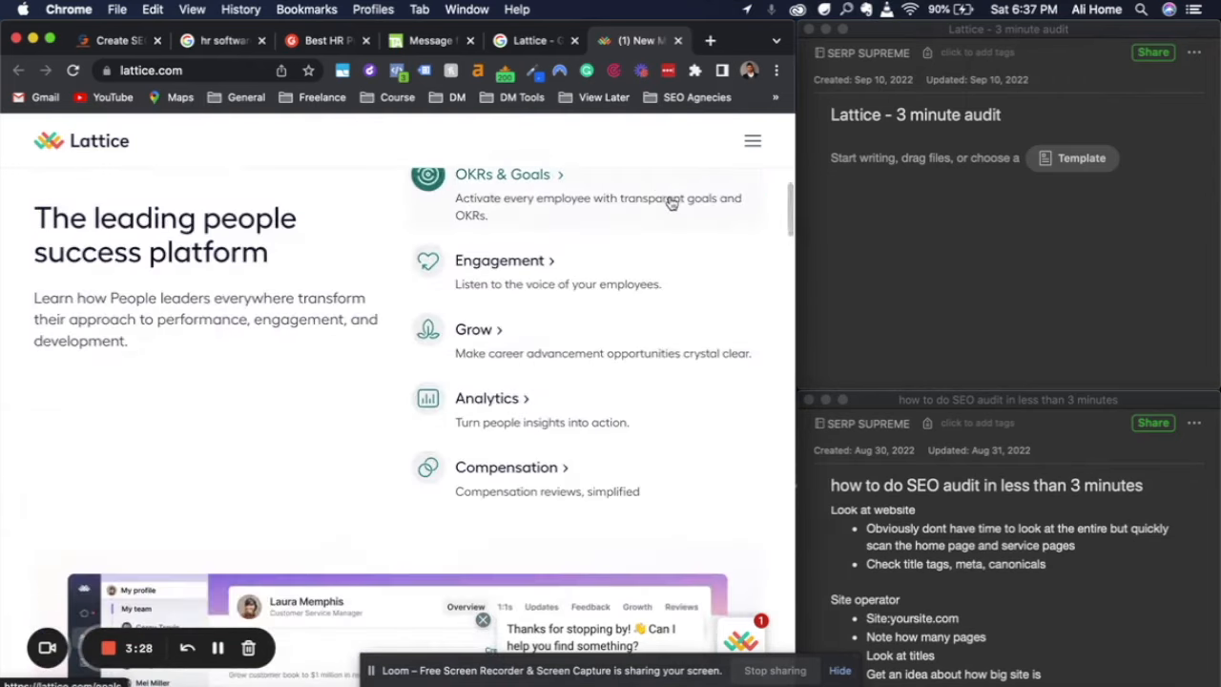
scroll(542, 240, "up", 5)
left_click(752, 188)
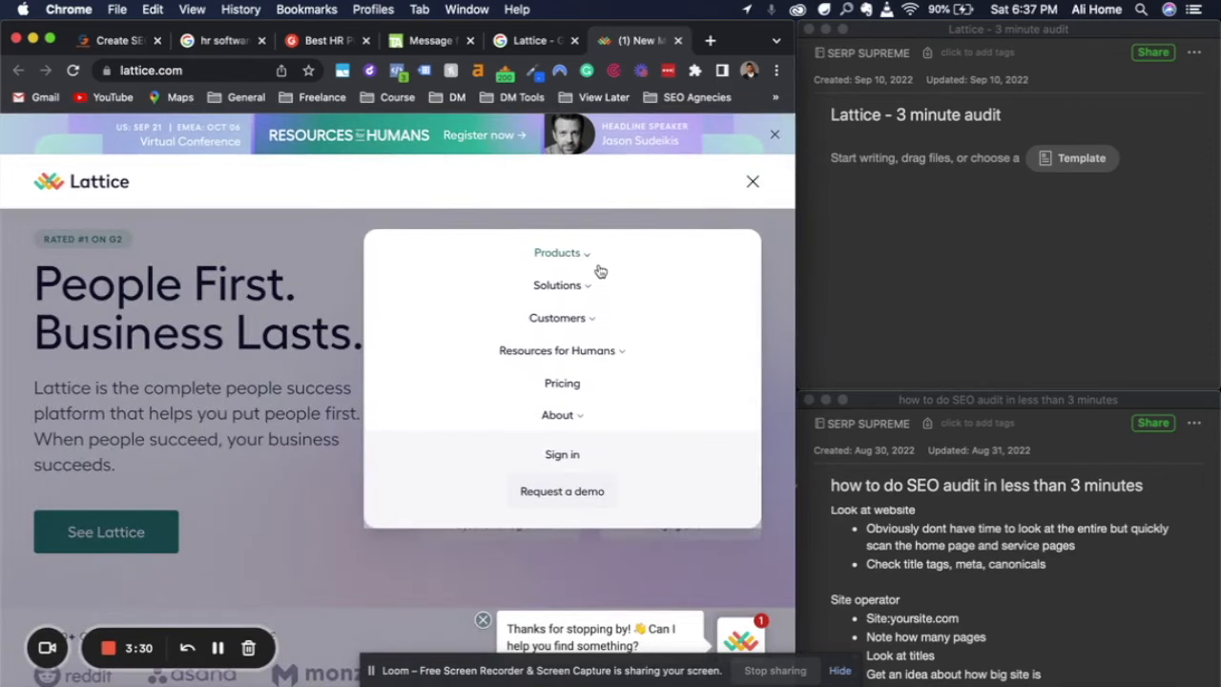
left_click(585, 261)
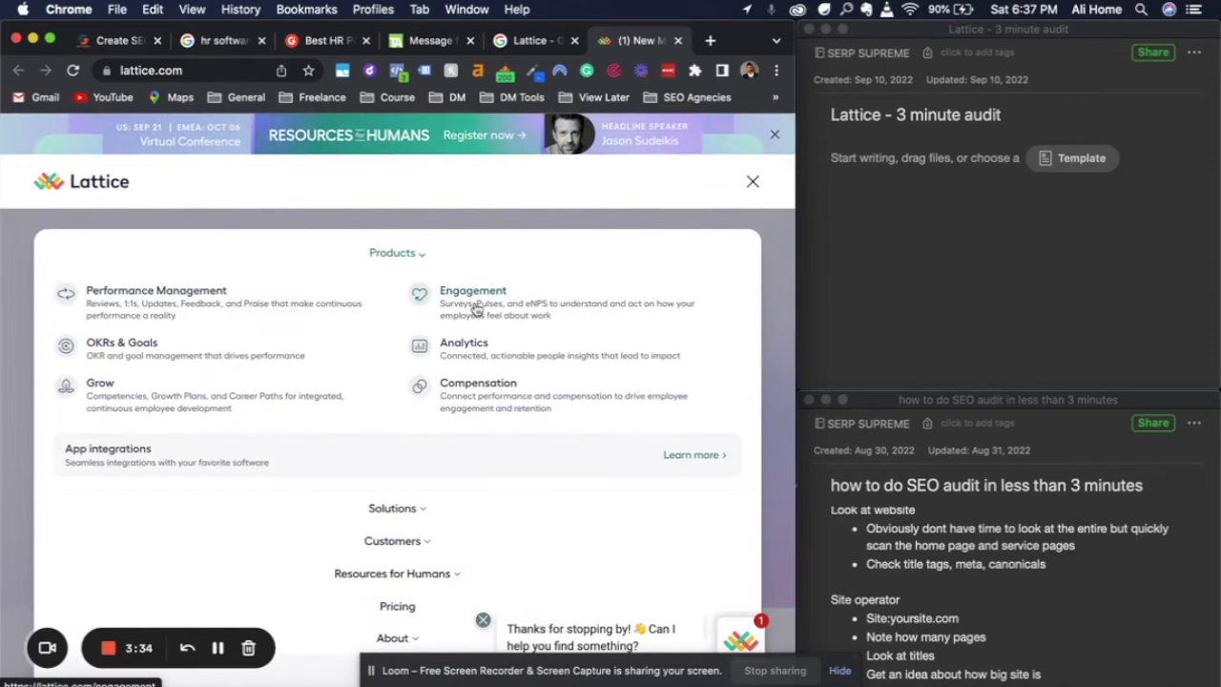
scroll(429, 582, "down", 1)
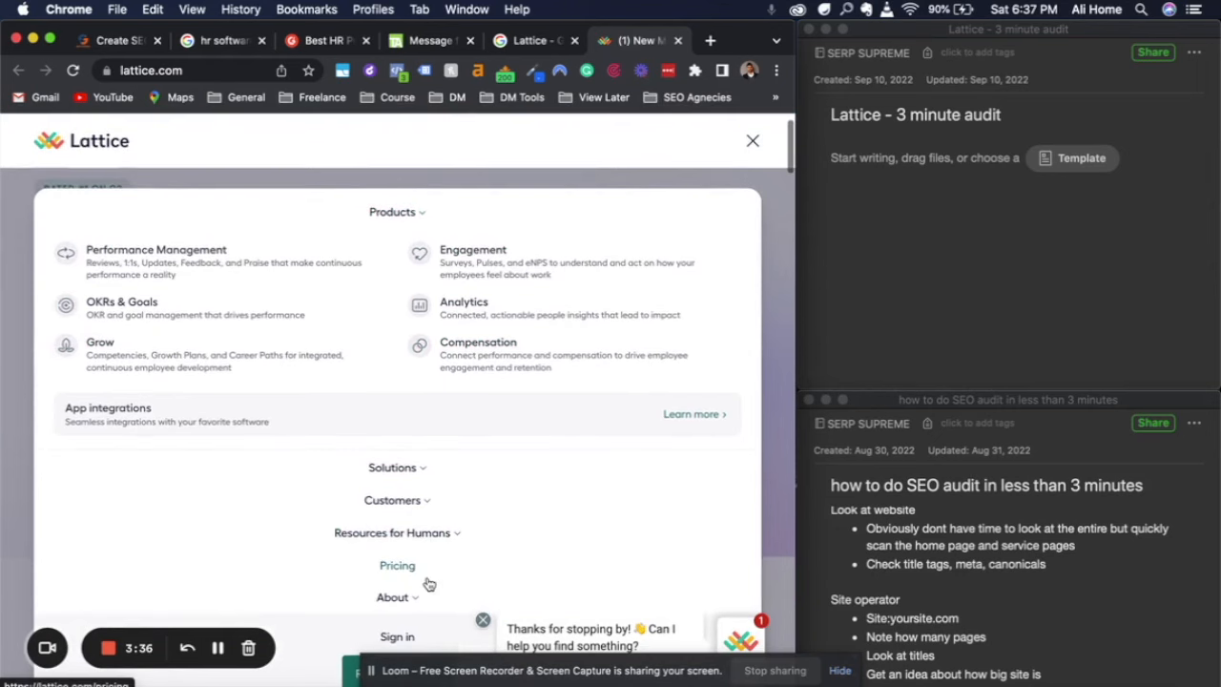
left_click(420, 470)
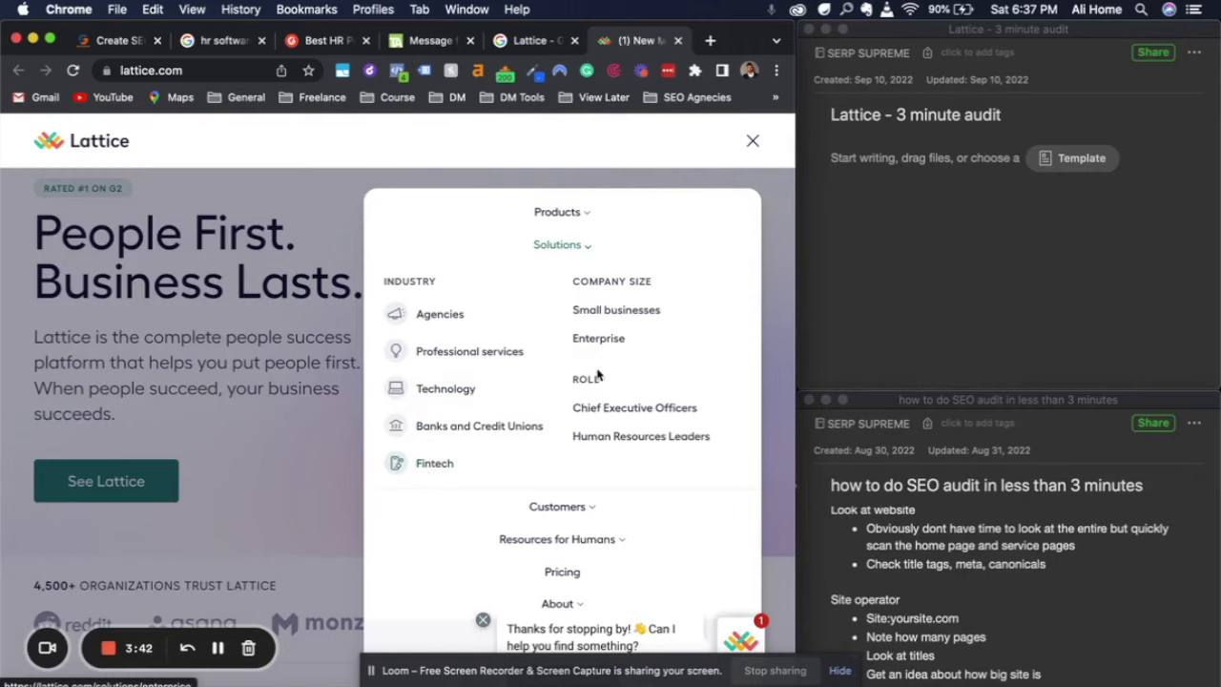
scroll(595, 558, "down", 1)
scroll(595, 560, "down", 1)
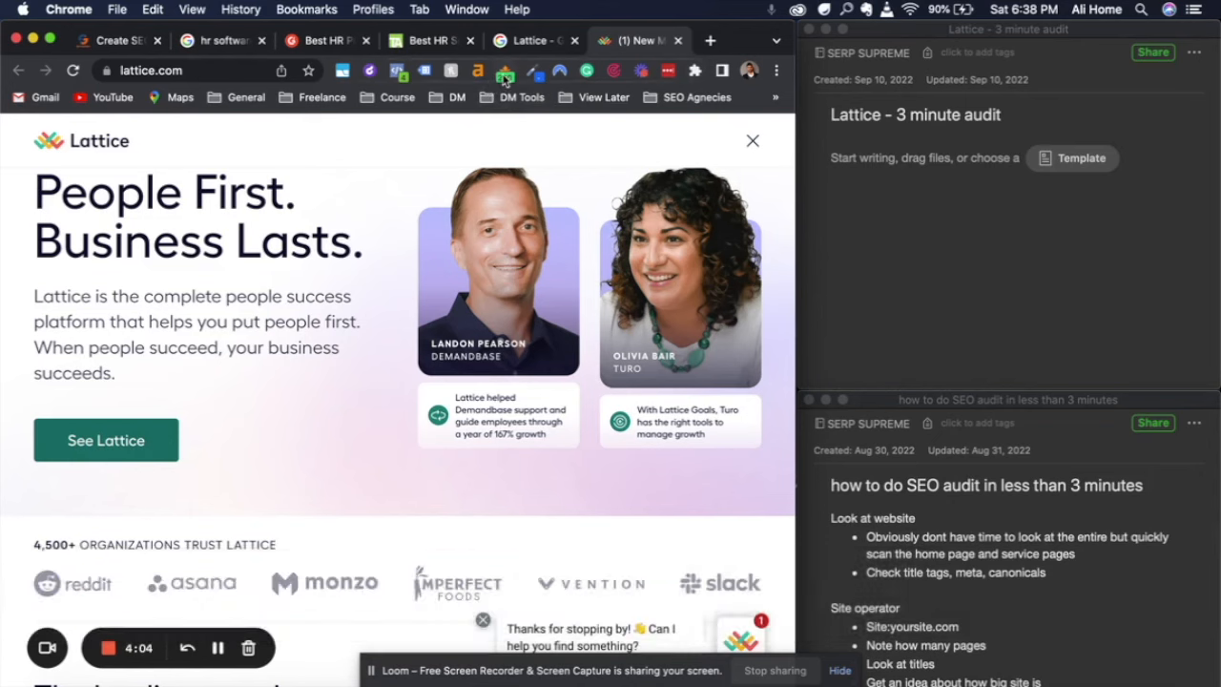
Copy "People Success Platform" from the home page's title in the SEO Pro Extension into the "Lattice - 3 minute audit" note in Evernote
left_click(505, 74)
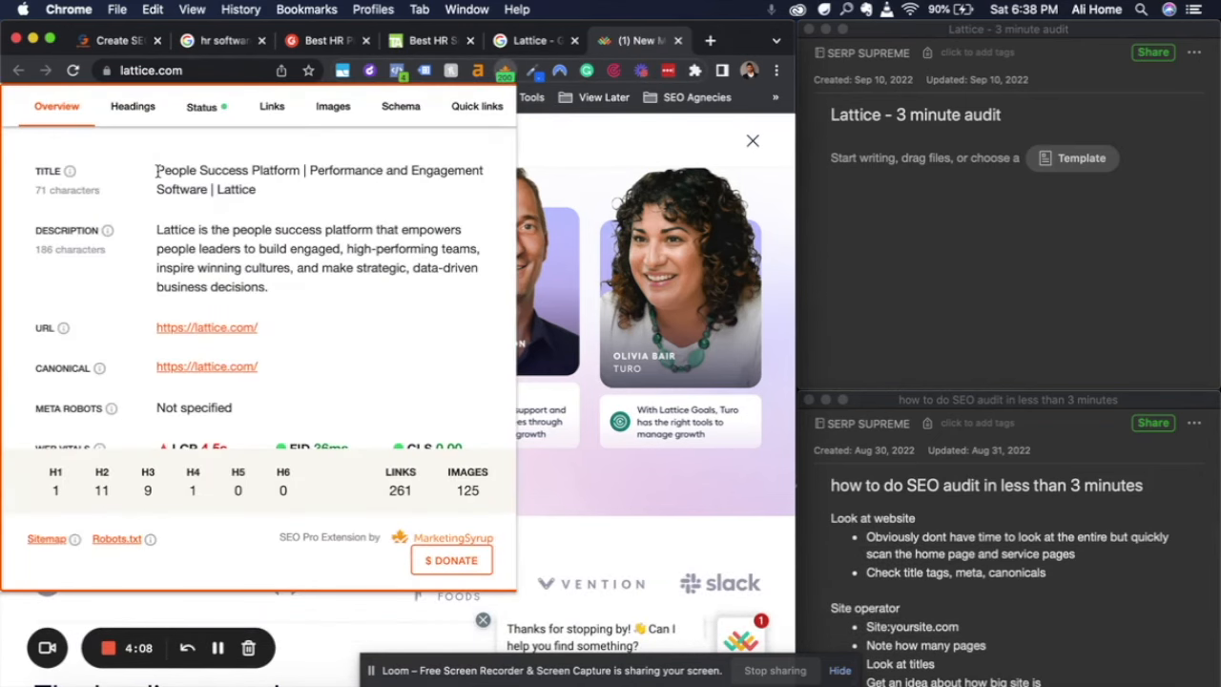
left_click_drag(156, 170, 297, 170)
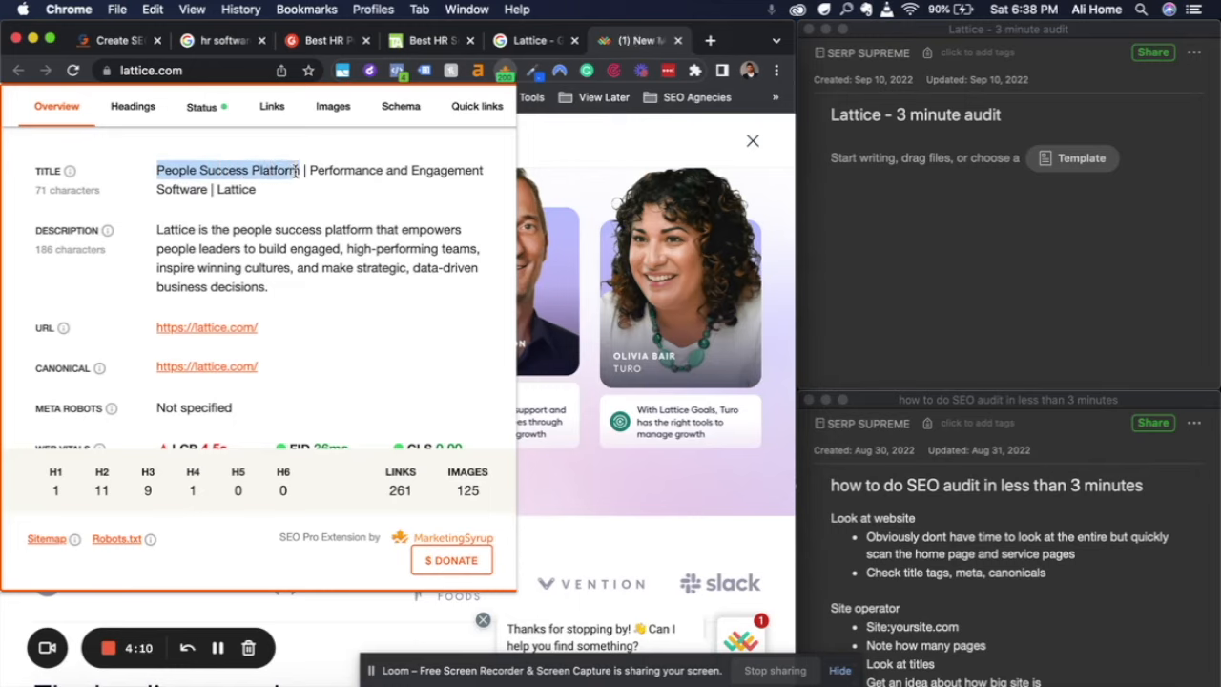
key("super+c")
left_click(904, 162)
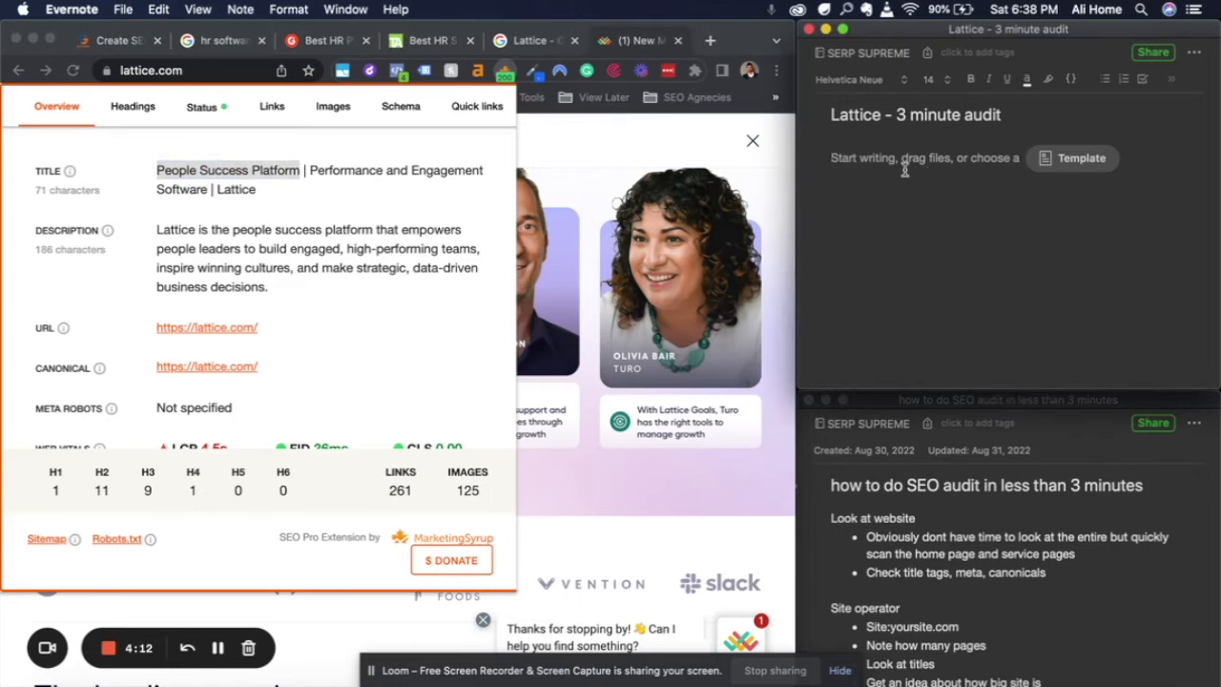
key("super+v")
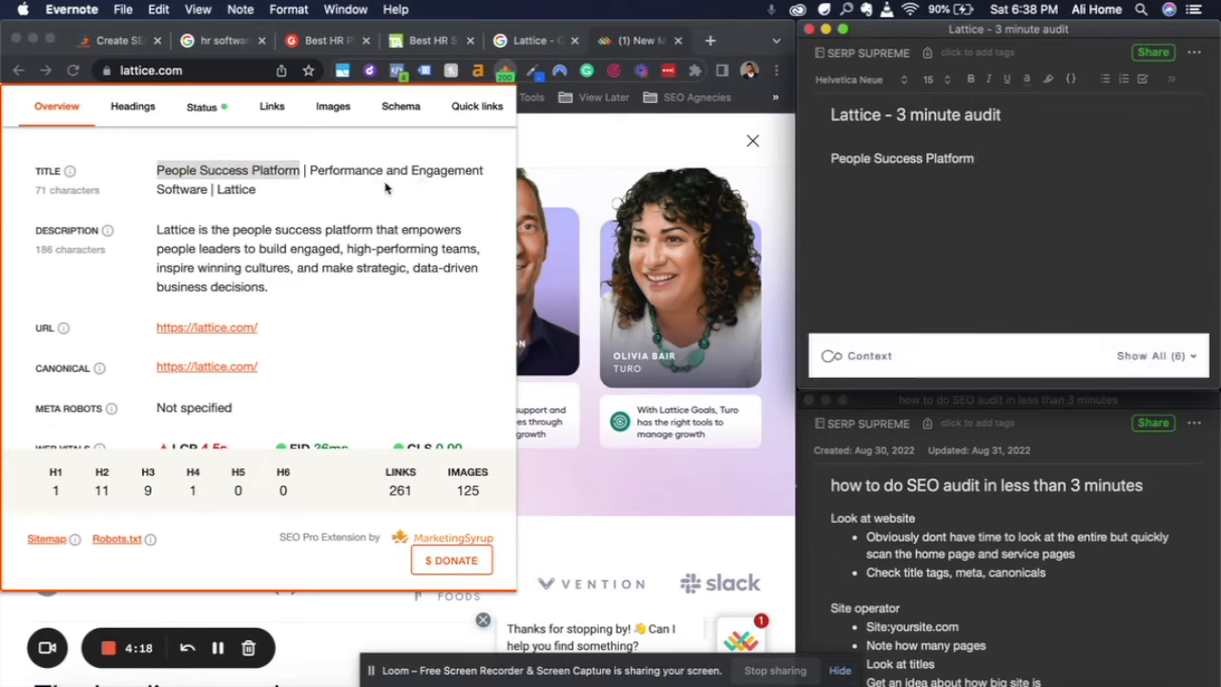
Copy the home page's full meta description from the SEO overview into the audit note below the title phrase
left_click(188, 238)
left_click_drag(157, 230, 272, 287)
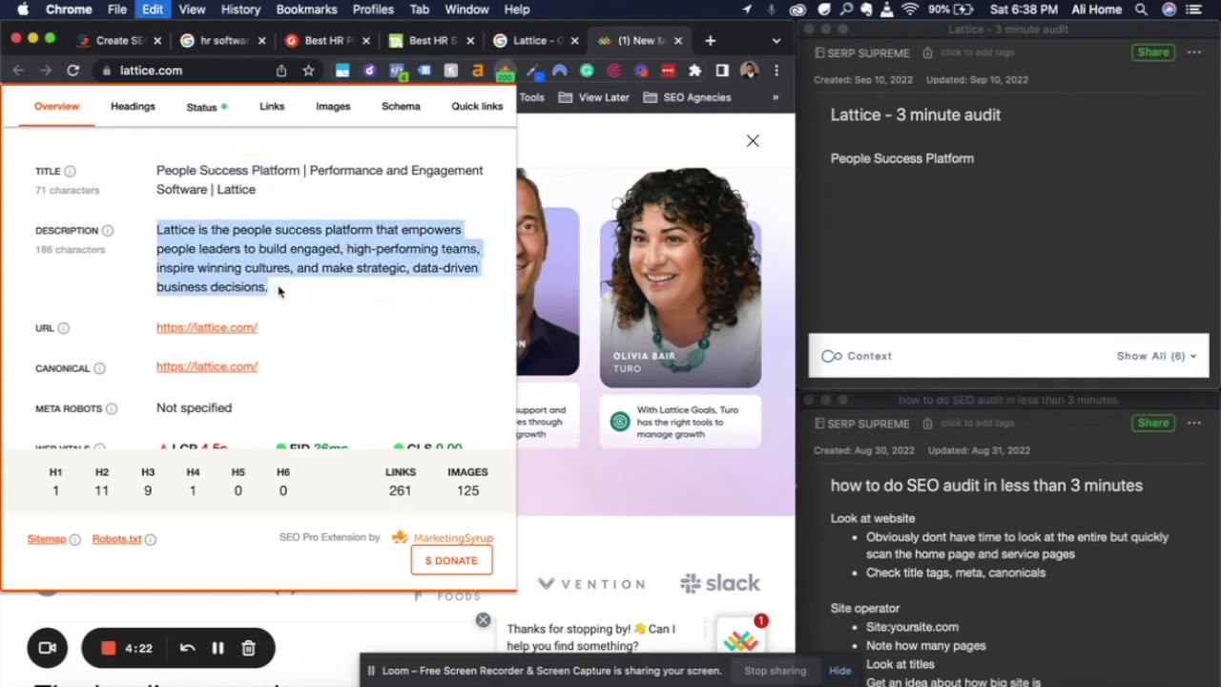
left_click(941, 175)
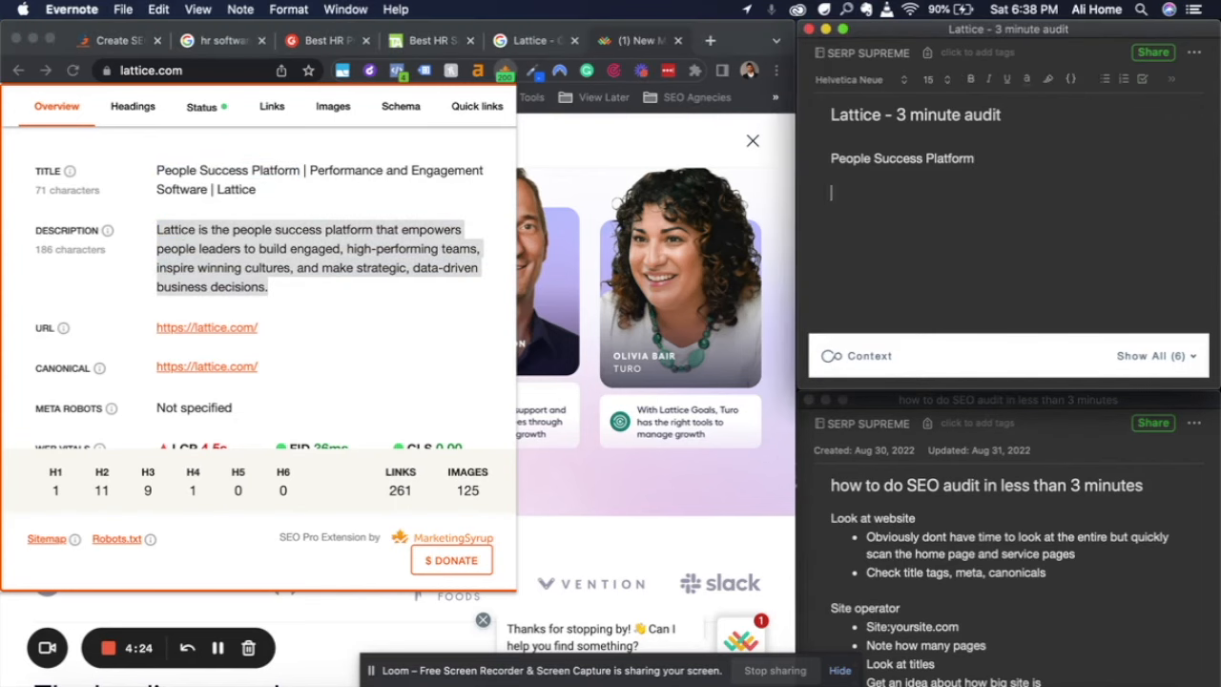
key("super+v")
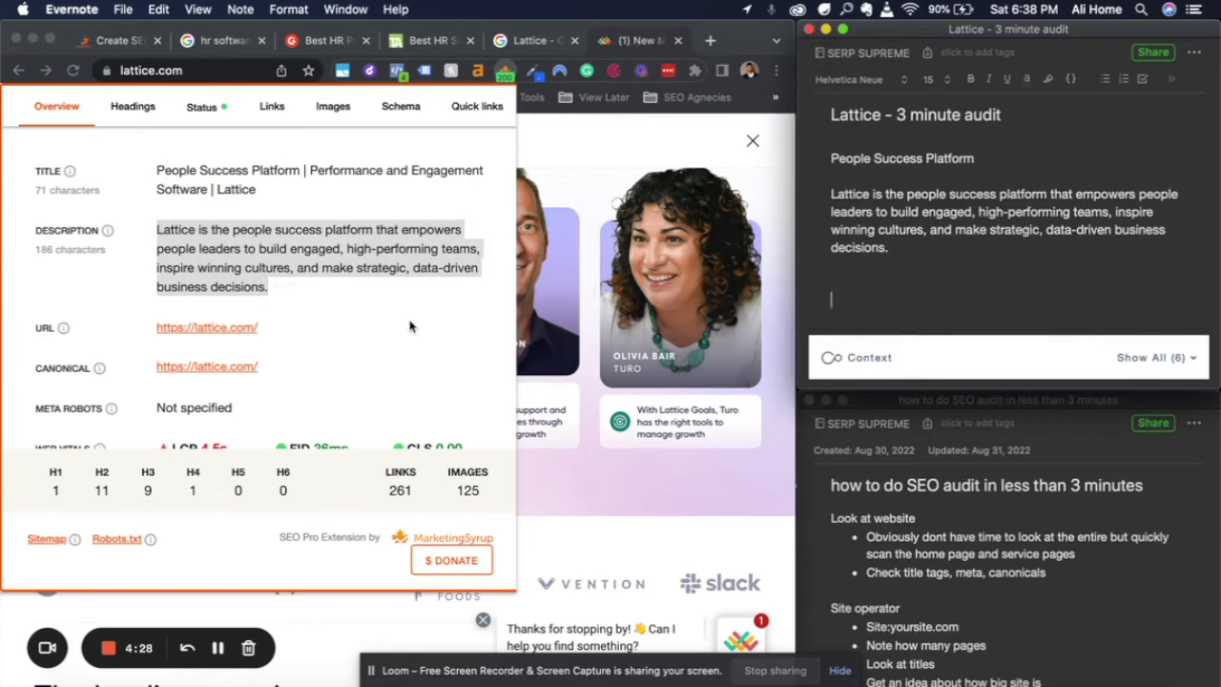
Check the canonical, meta robots and web vitals entries, add "Not all meta data set up" to the audit note, and close the SEO overview
scroll(327, 242, "down", 2)
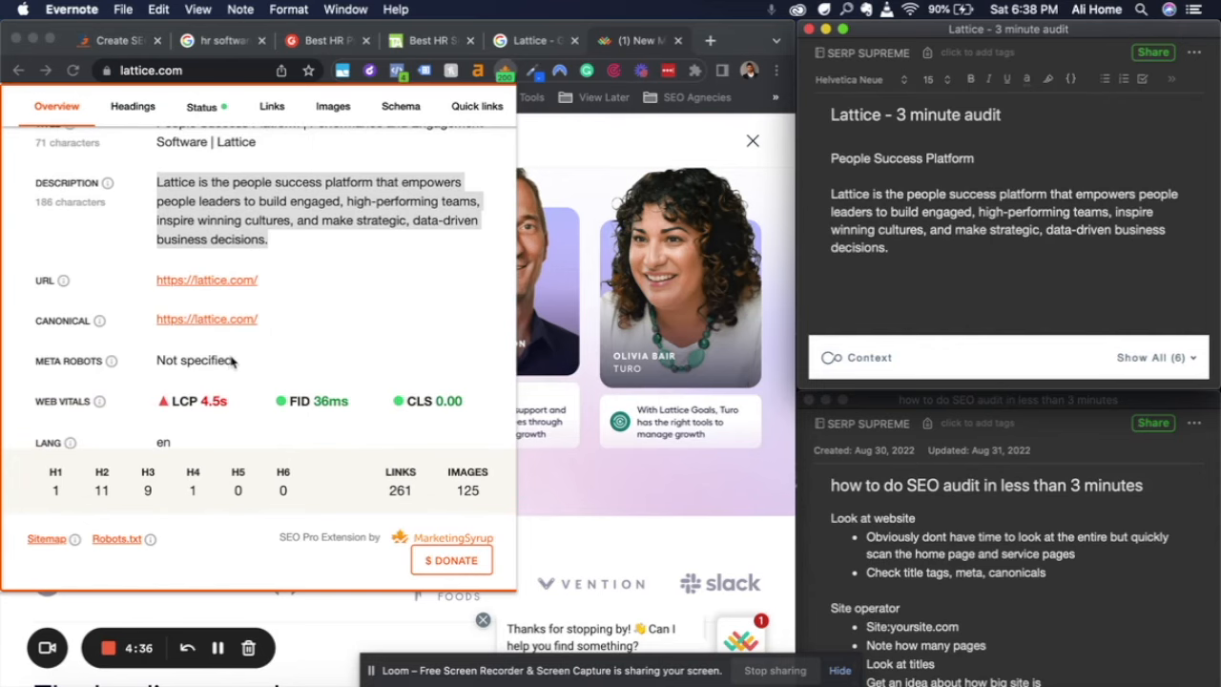
scroll(231, 360, "down", 2)
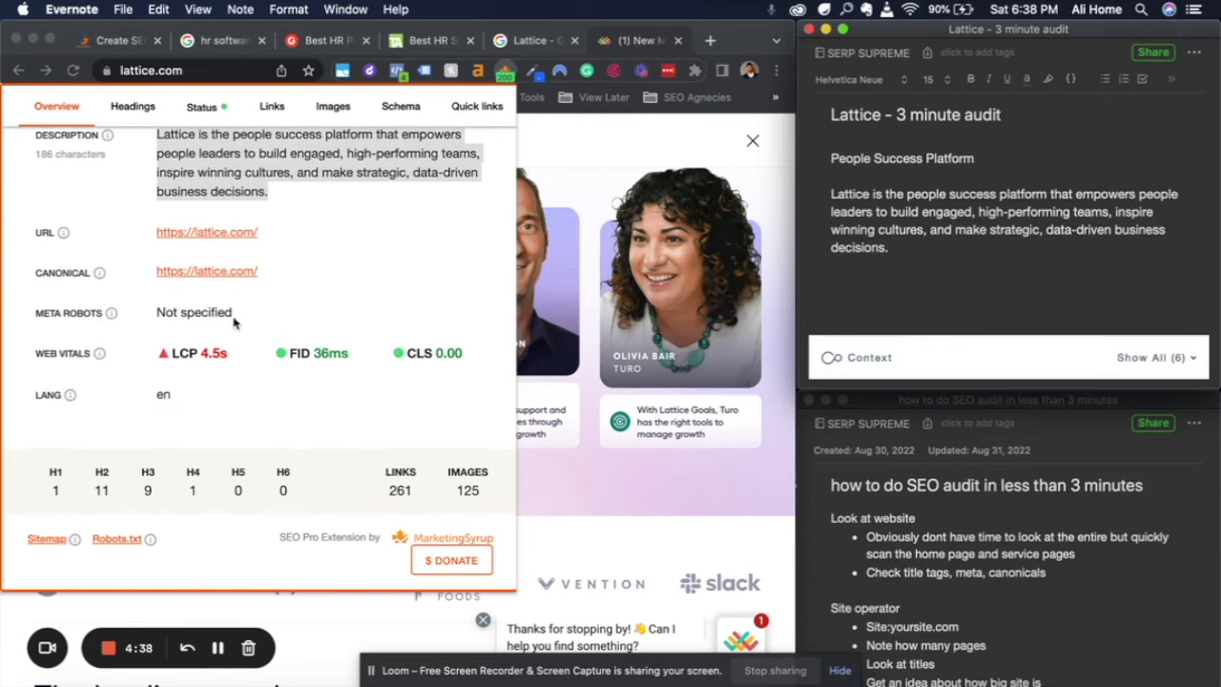
type("not all meta. da")
key("BackSpace")
key("BackSpace")
key("BackSpace")
key("BackSpace")
type("data set up")
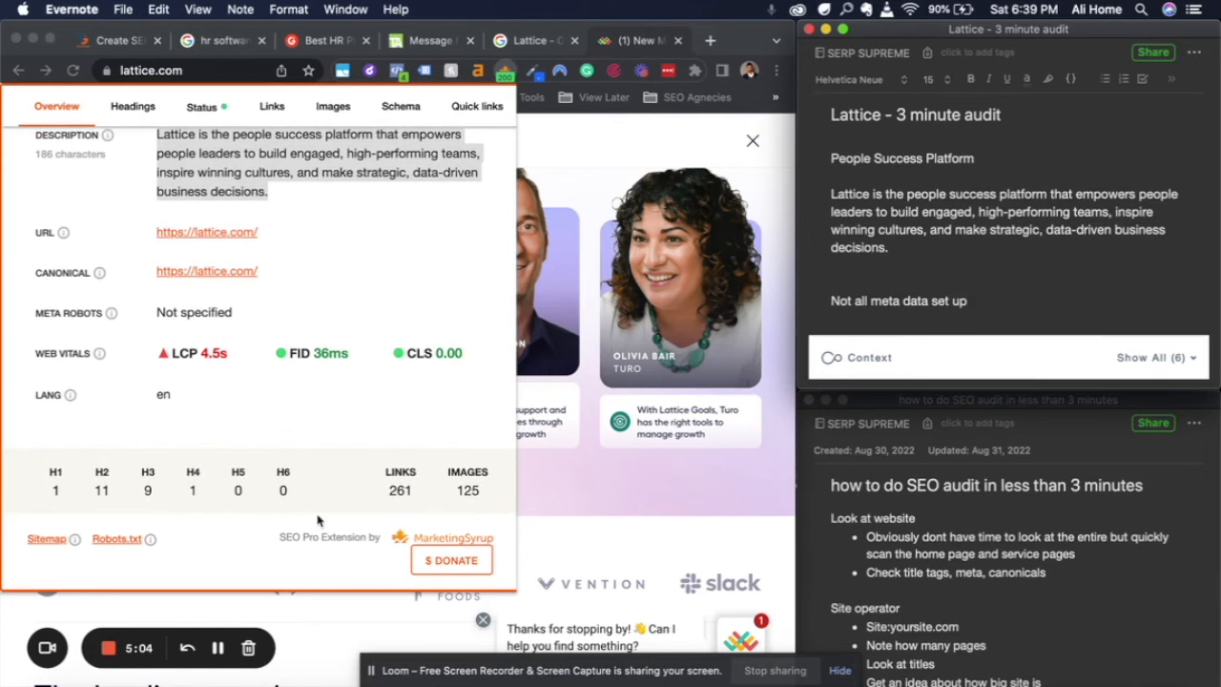
left_click(545, 482)
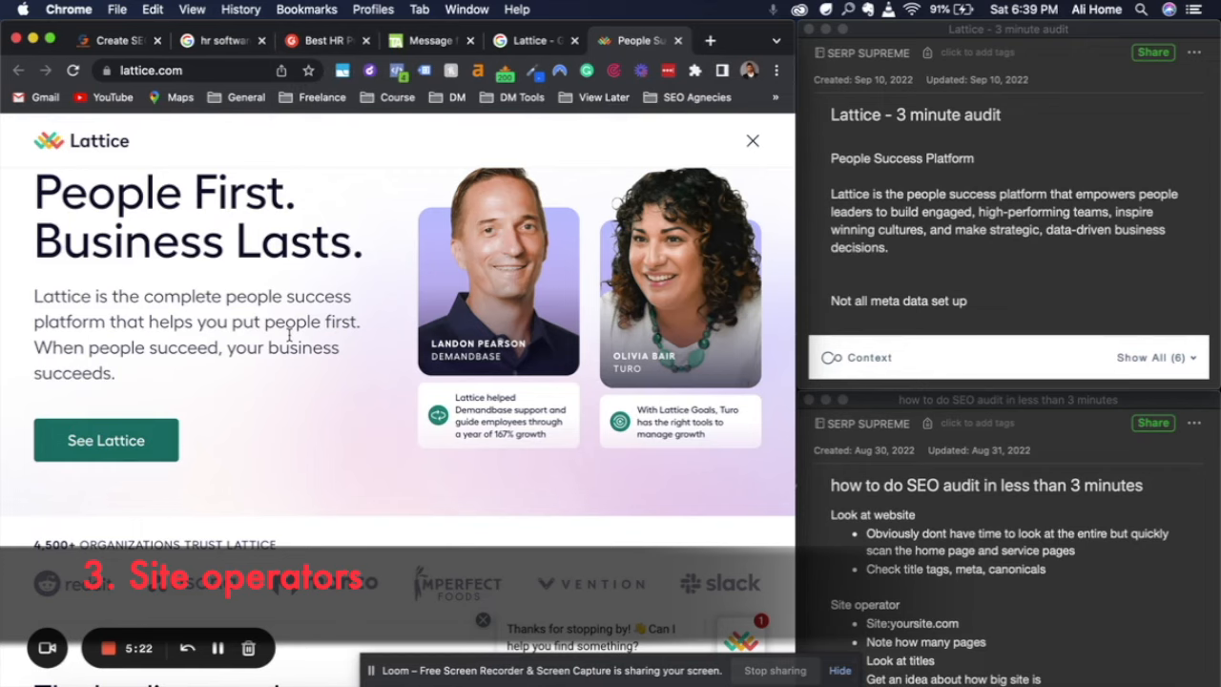
left_click(178, 70)
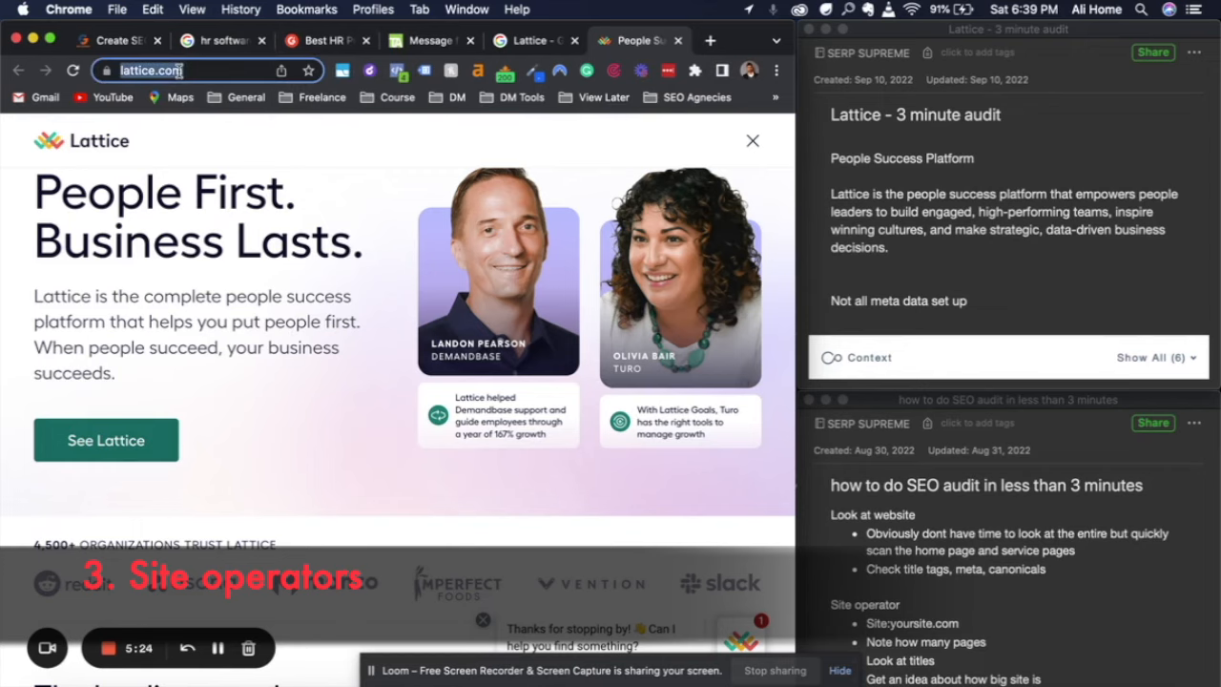
left_click(709, 41)
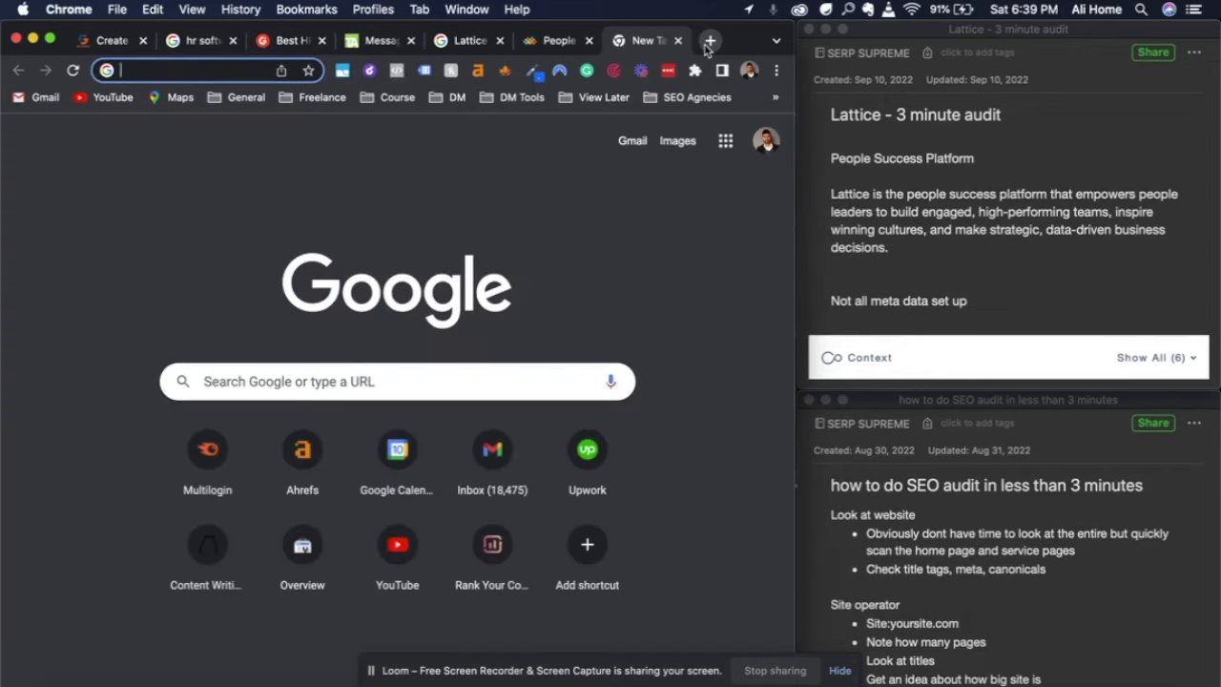
type("site:")
key("super+v")
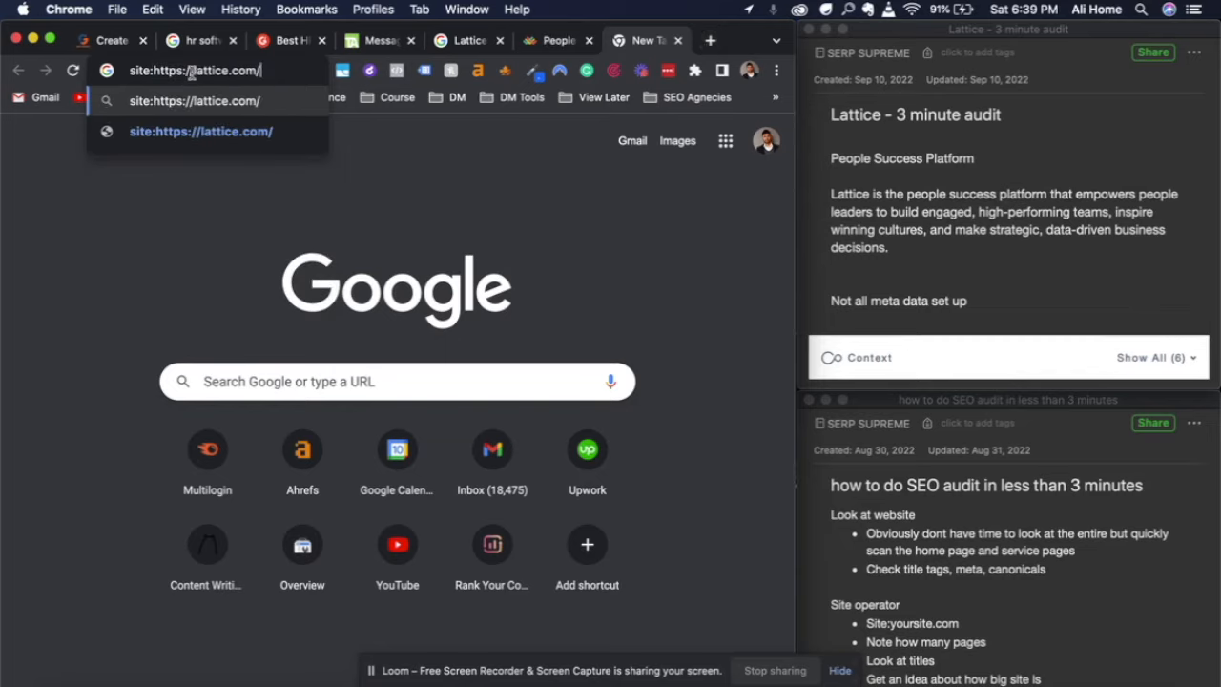
left_click(190, 70)
key("BackSpace")
key("BackSpace")
key("BackSpace")
key("BackSpace")
key("BackSpace")
key("BackSpace")
key("BackSpace")
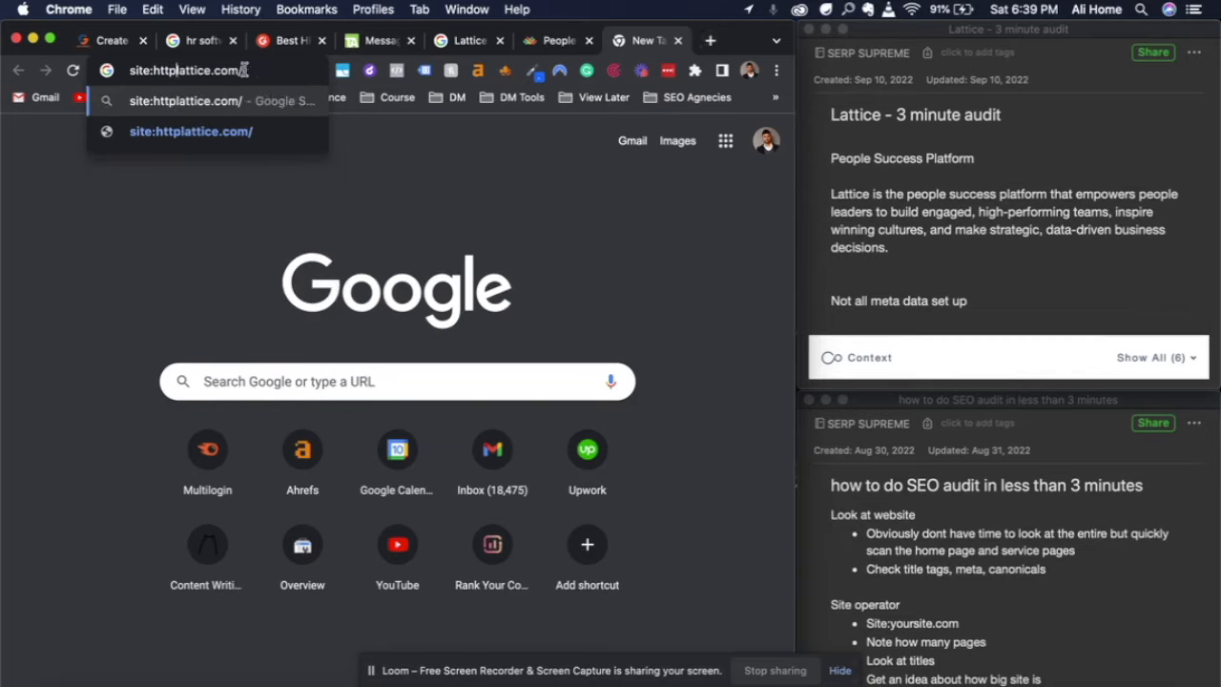
key("BackSpace")
key("Return")
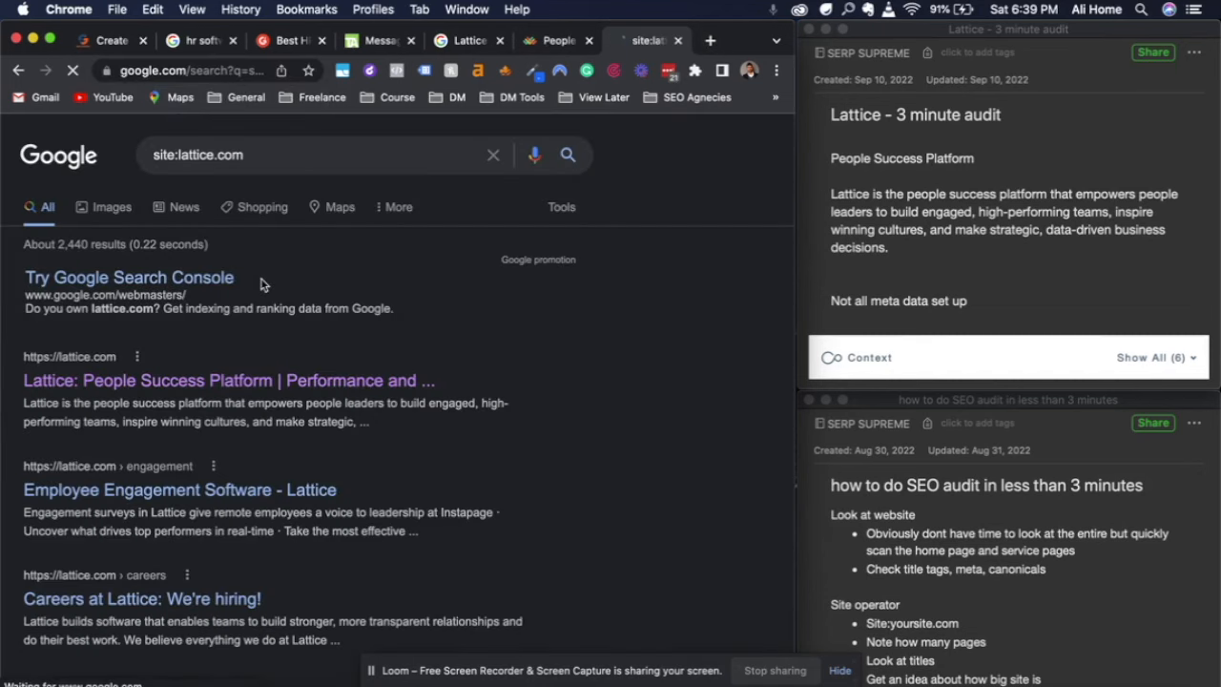
Copy "About 2,440 results" from the Google results page into the Lattice audit note below the metadata remark
left_click(913, 319)
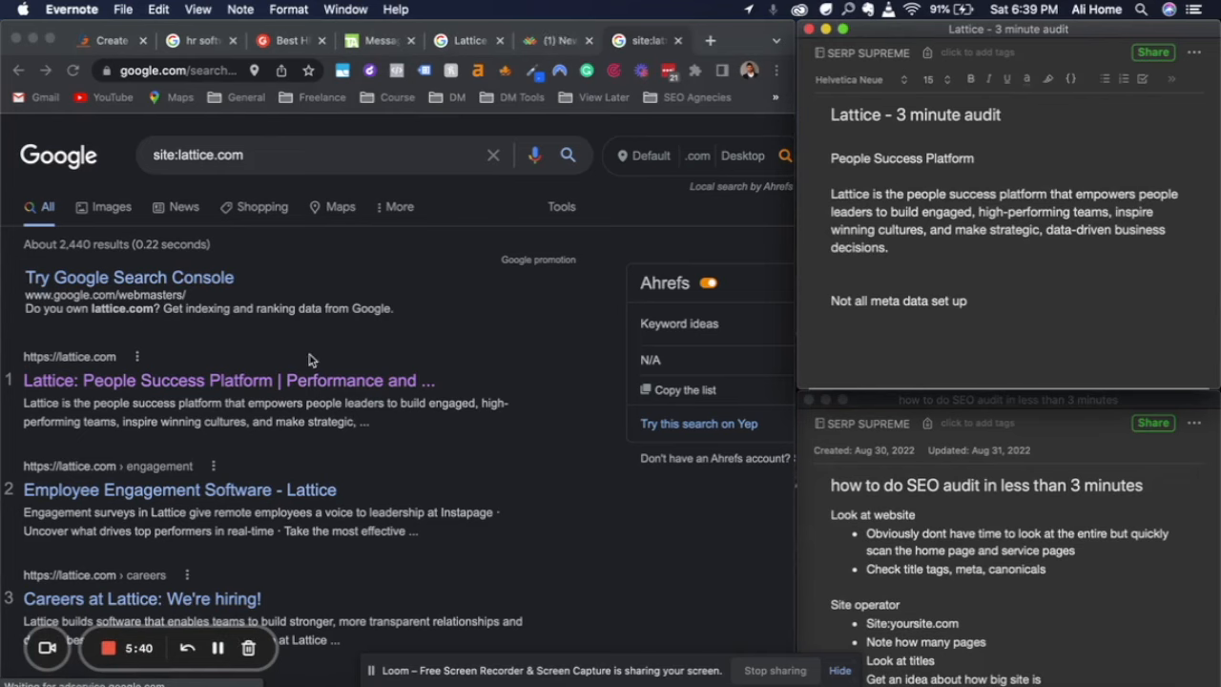
left_click(40, 246)
left_click_drag(24, 246, 131, 246)
key("super+c")
left_click(896, 337)
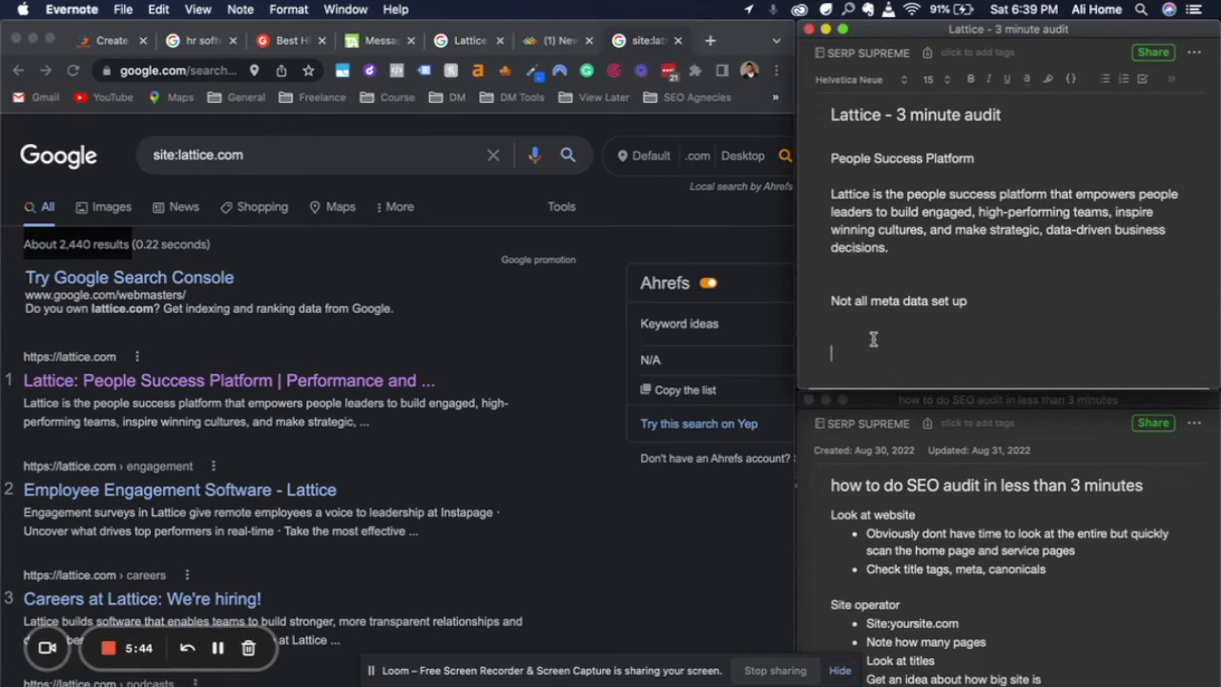
key("super+v")
Add the bullets "Technical", "Duplicate content" and "Thin content" under the results count in the audit note, followed by blank lines
type("-")
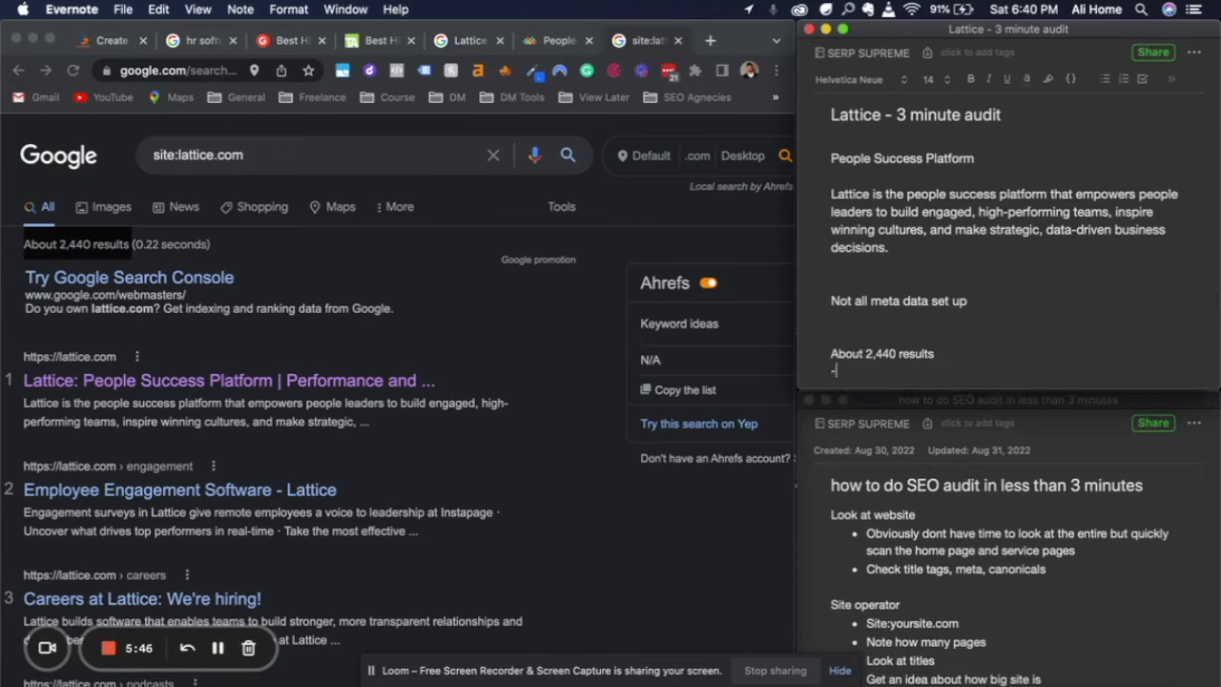
scroll(989, 288, "down", 2)
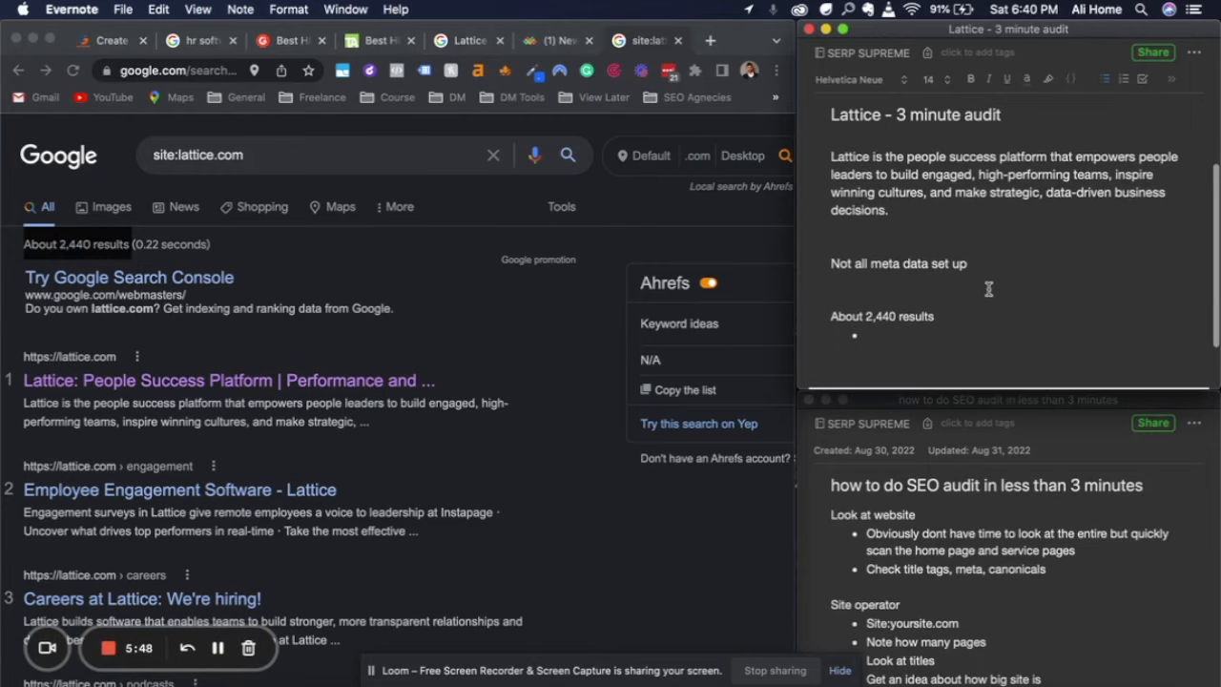
type("technical")
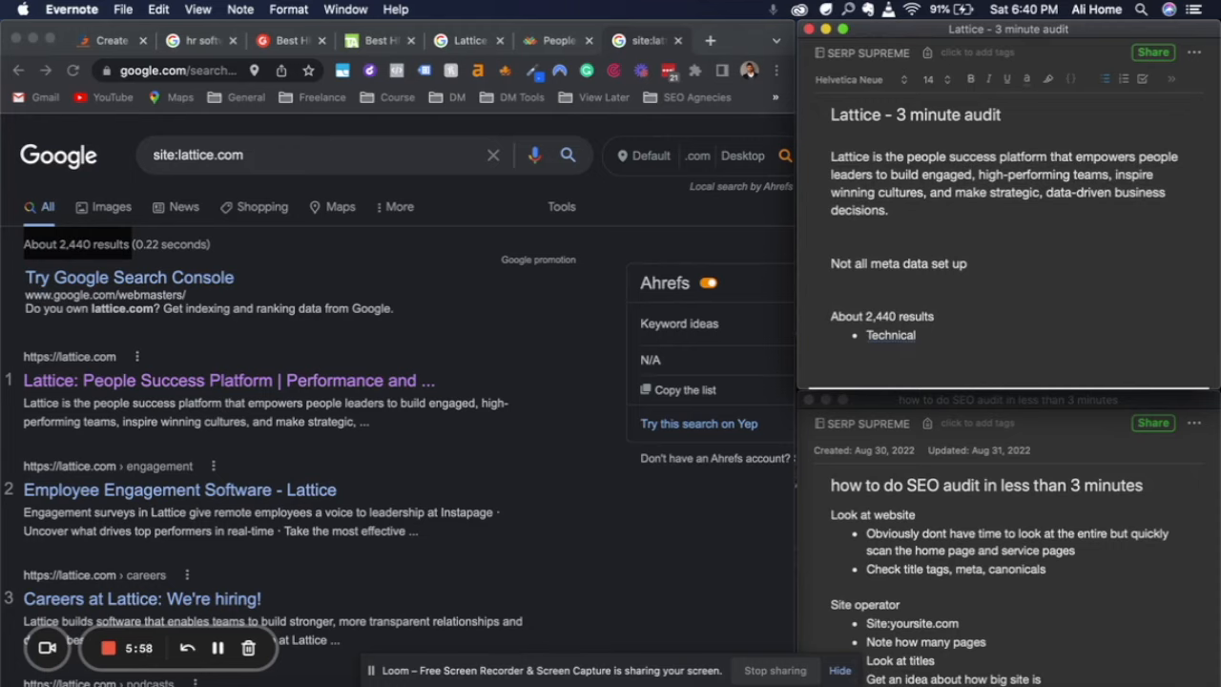
key("Return")
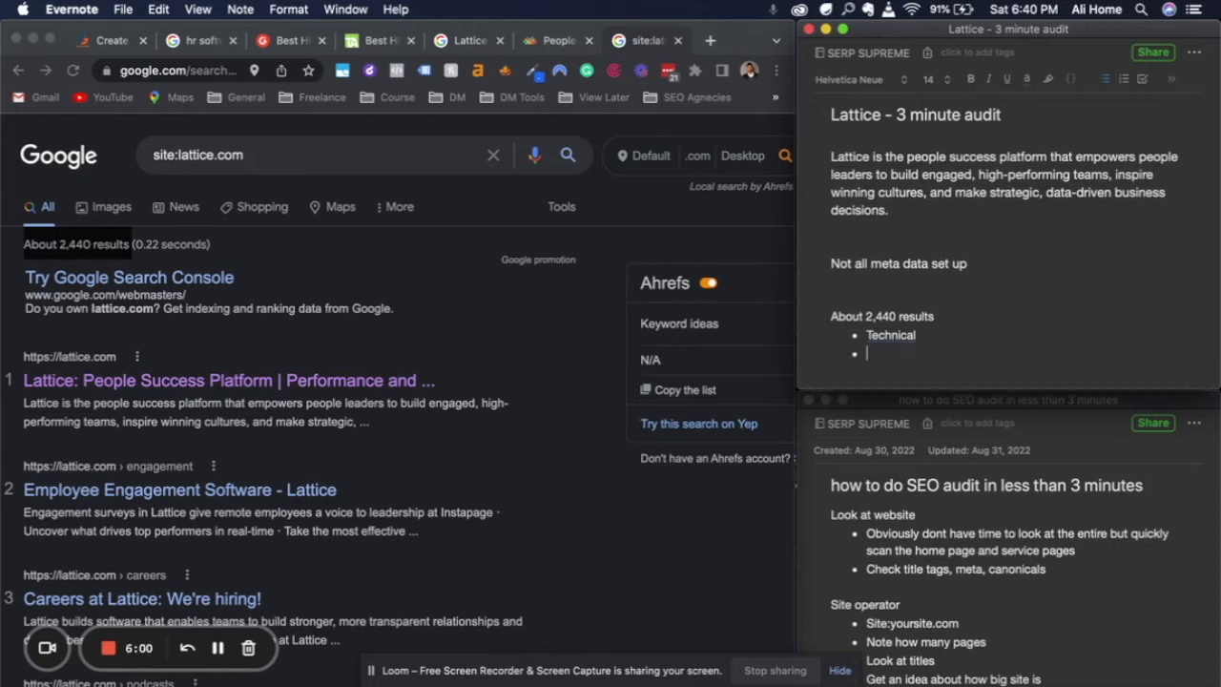
type("duplic")
type("te conent thin con")
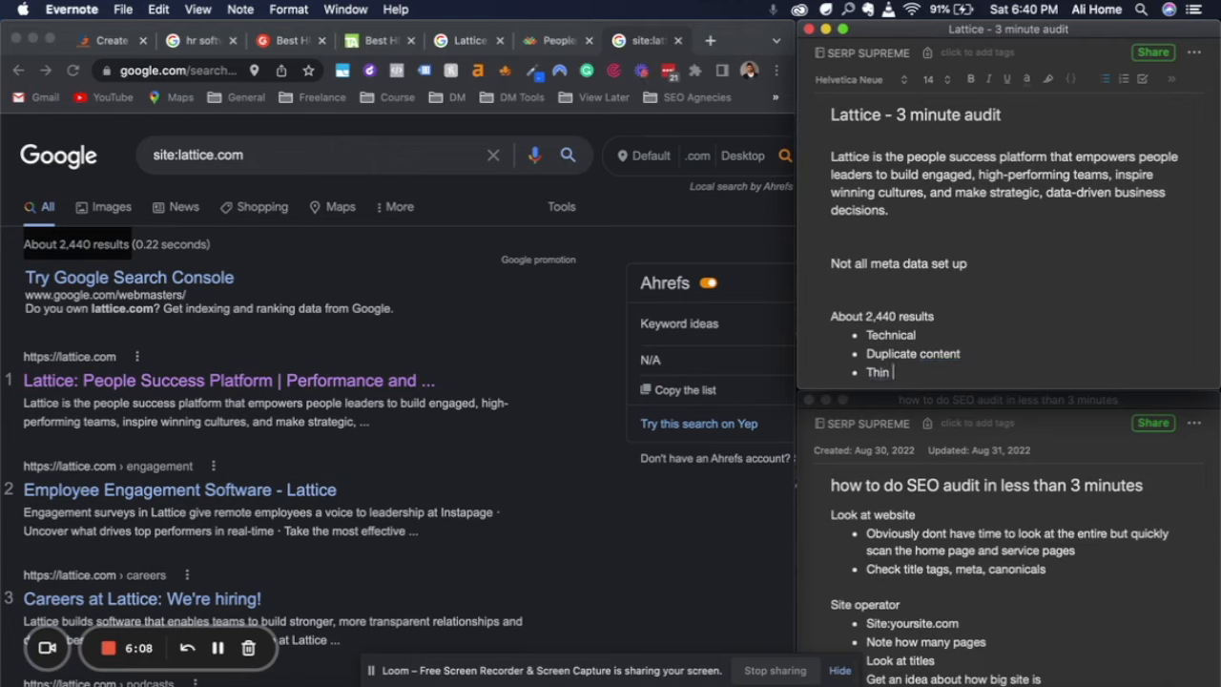
type("tent")
scroll(930, 320, "down", 2)
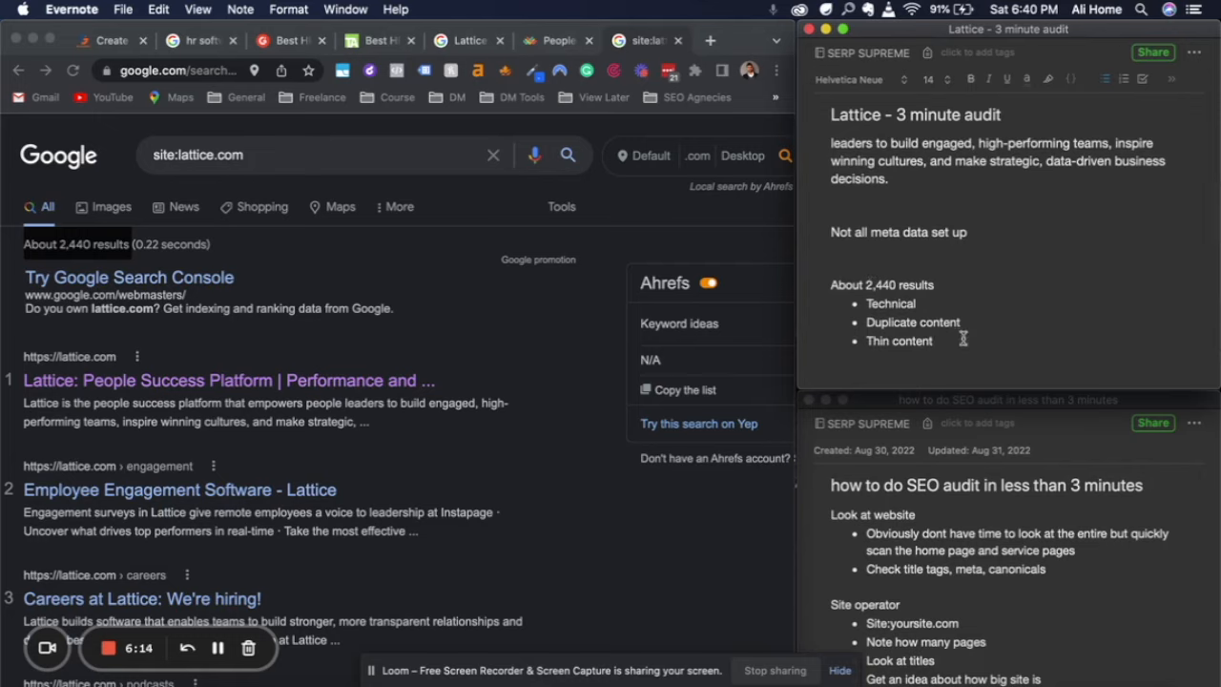
key("Return")
key("Return")
key("Return")
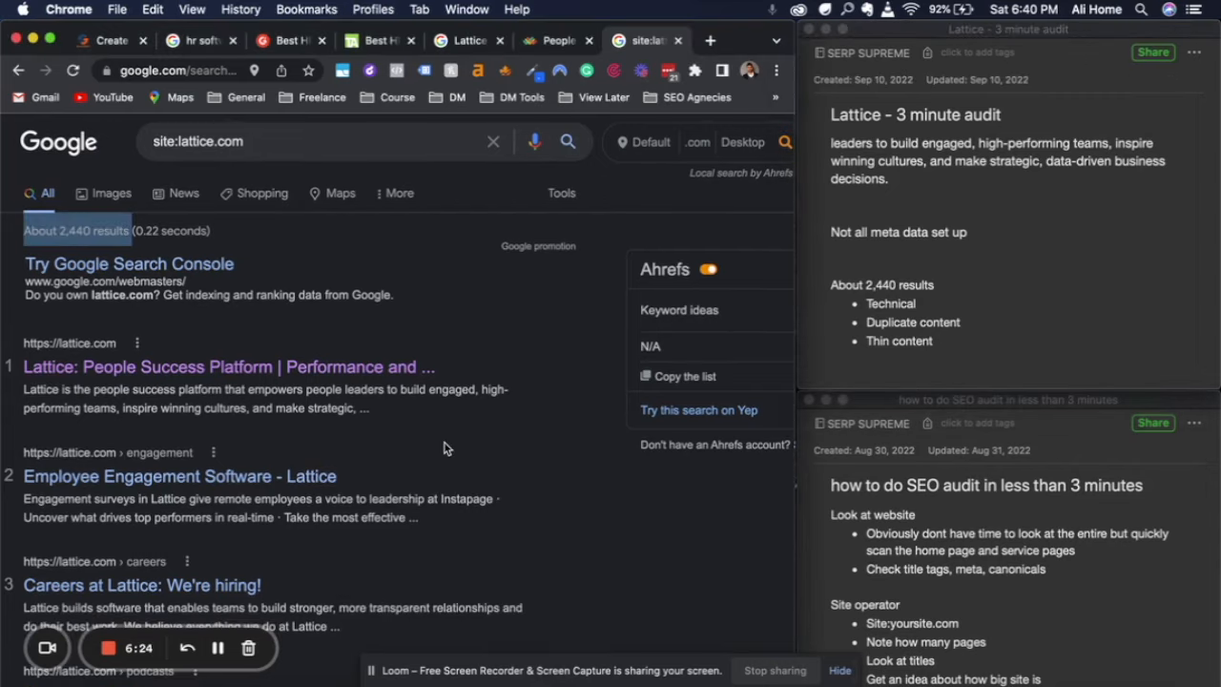
Examine the titles, URLs and descriptions of the indexed Lattice pages on the first two Google results pages
scroll(458, 467, "down", 1)
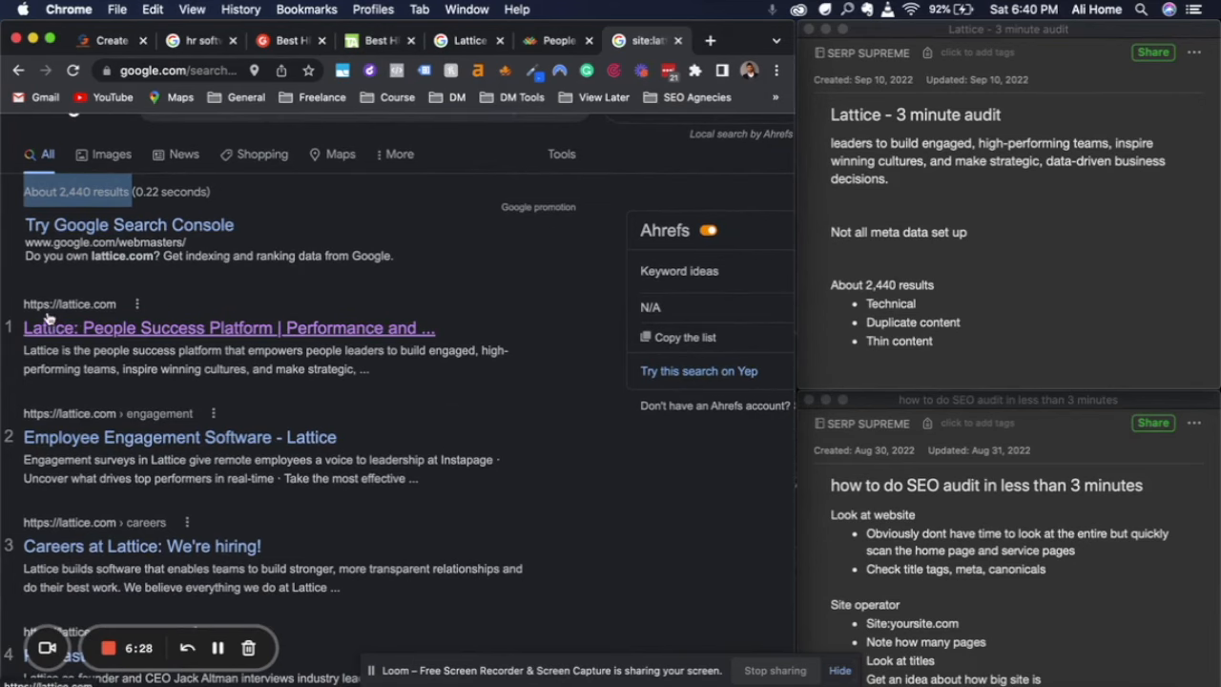
scroll(111, 408, "down", 3)
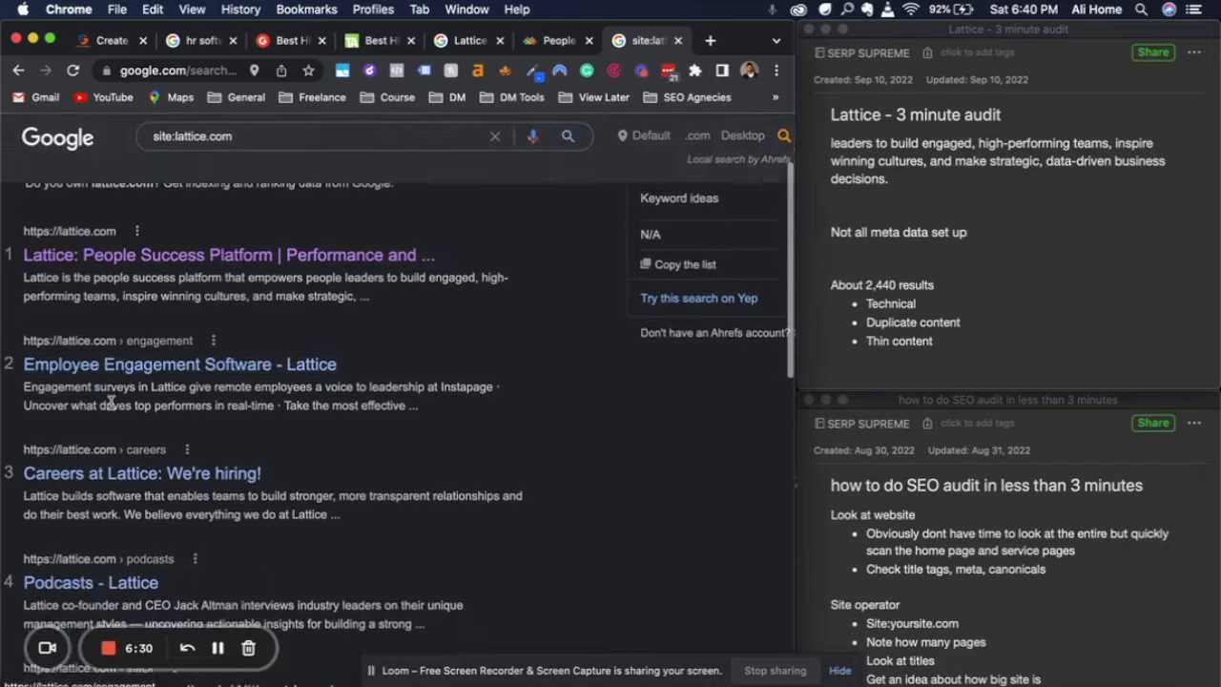
scroll(112, 407, "down", 5)
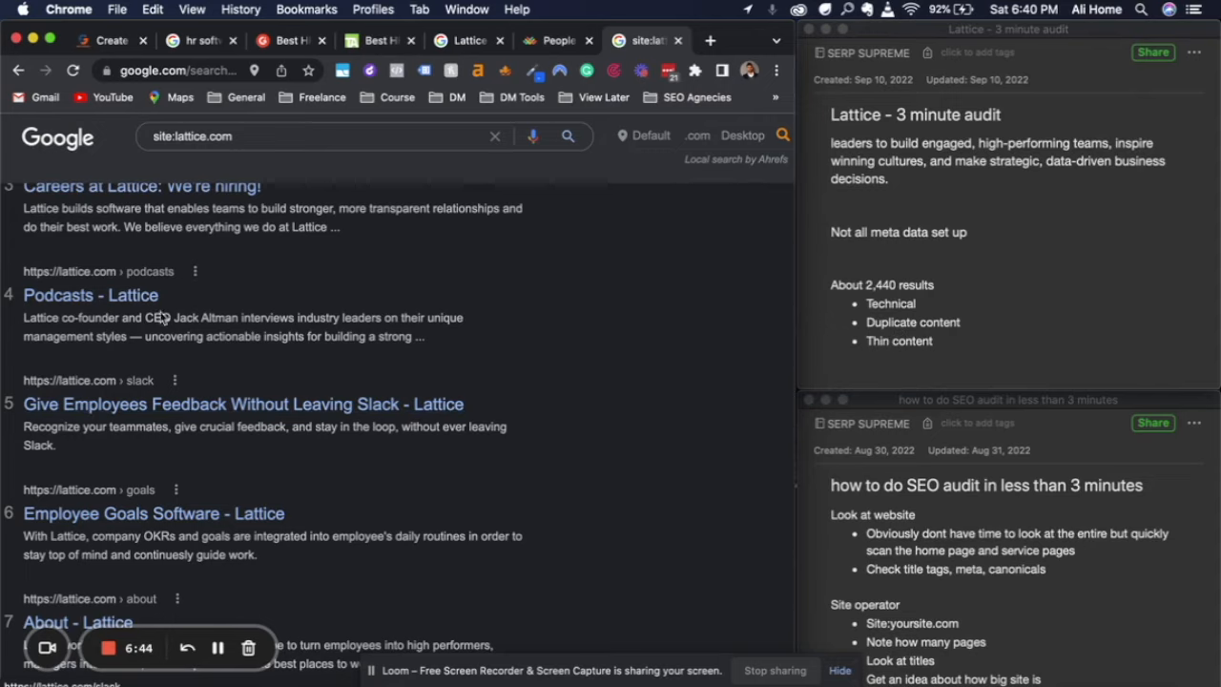
scroll(203, 442, "down", 5)
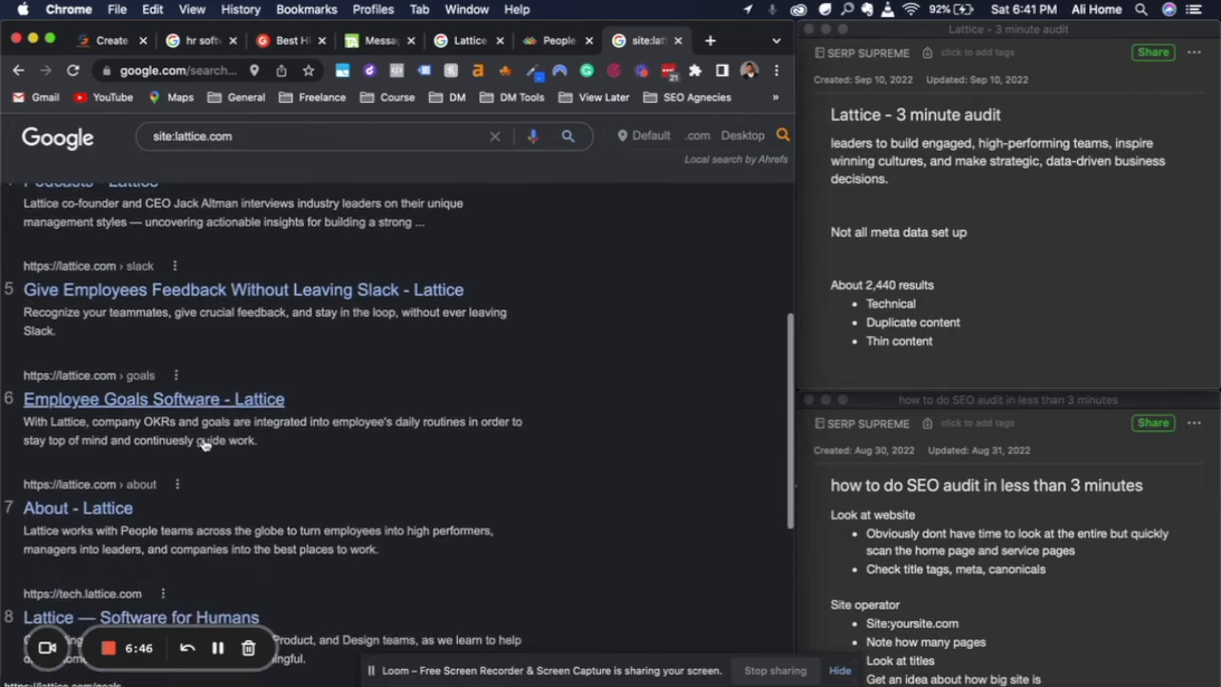
scroll(202, 443, "down", 7)
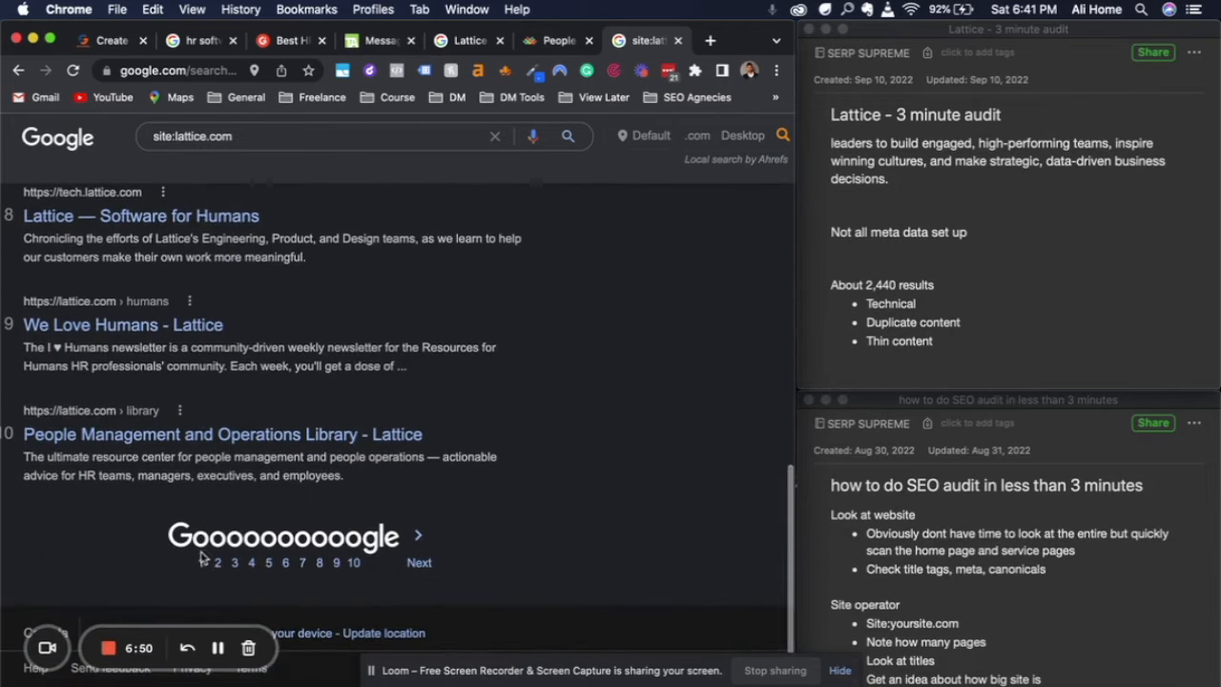
left_click(217, 567)
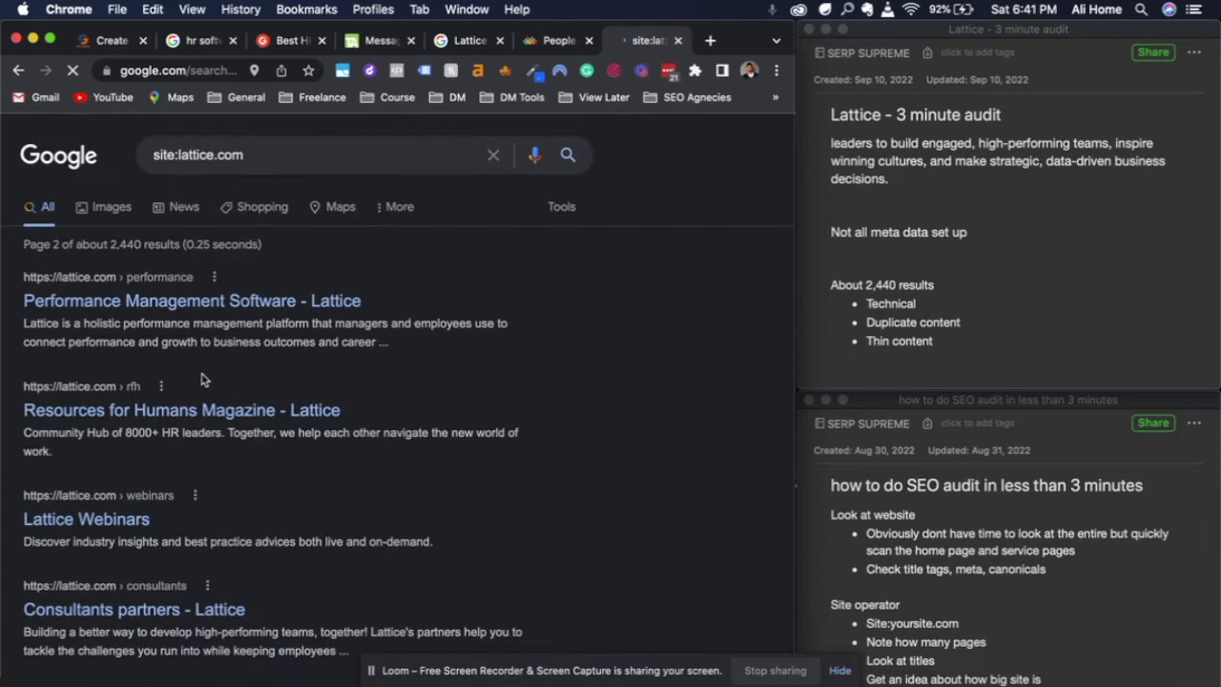
scroll(336, 491, "down", 5)
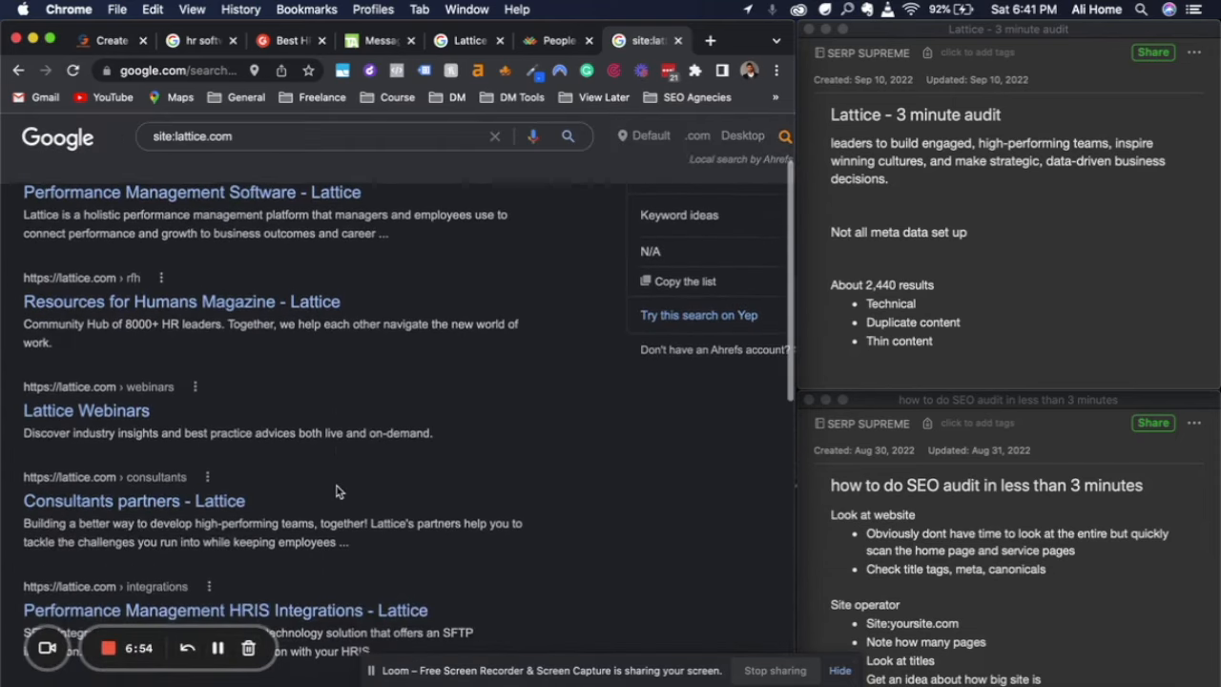
scroll(336, 491, "down", 4)
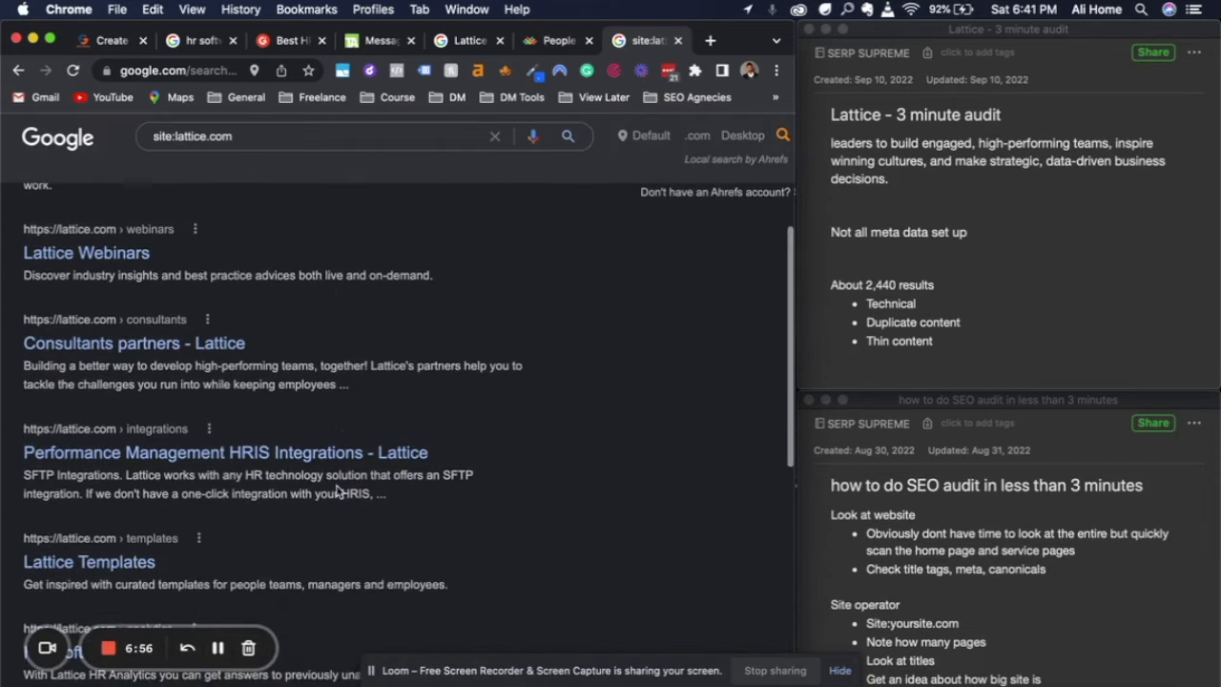
scroll(336, 491, "down", 1)
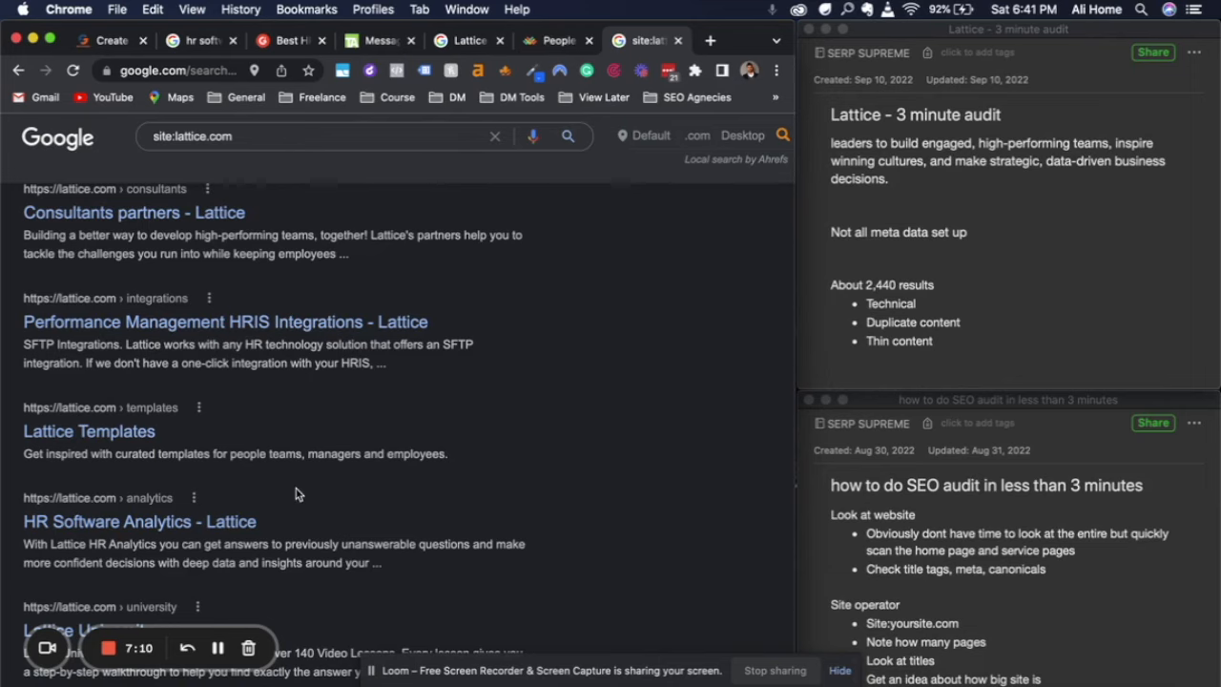
scroll(295, 494, "down", 5)
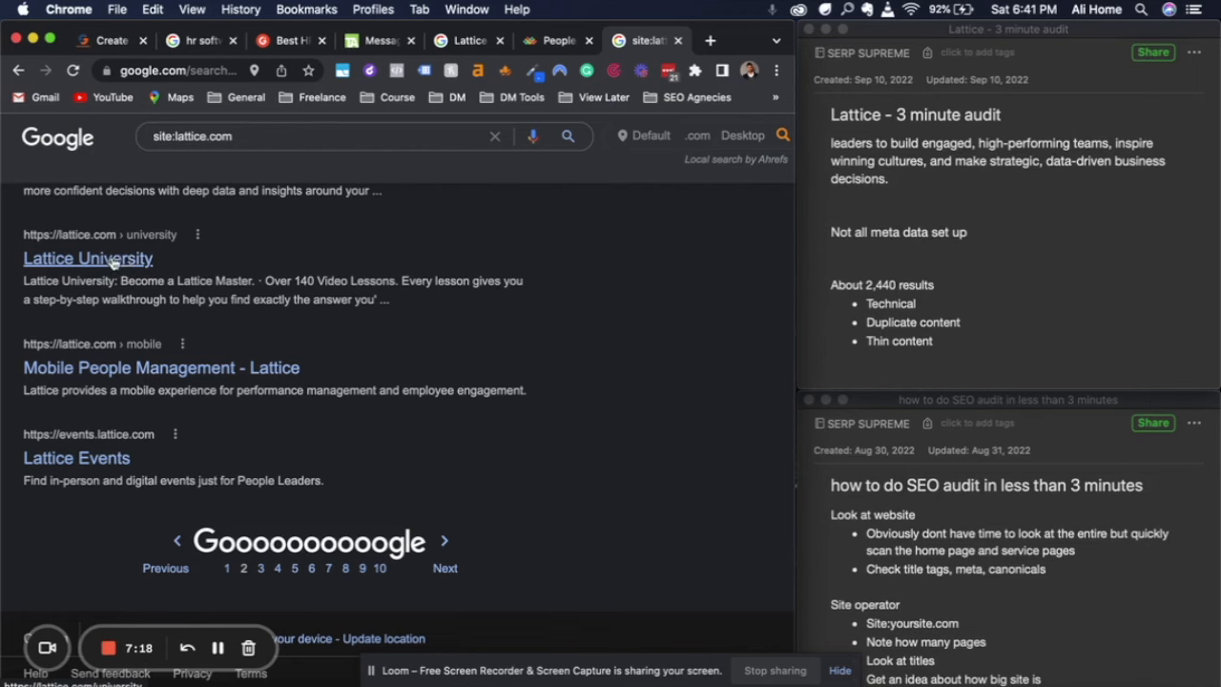
Open the third page of the site:lattice.com results and examine its page titles and descriptions
left_click(260, 568)
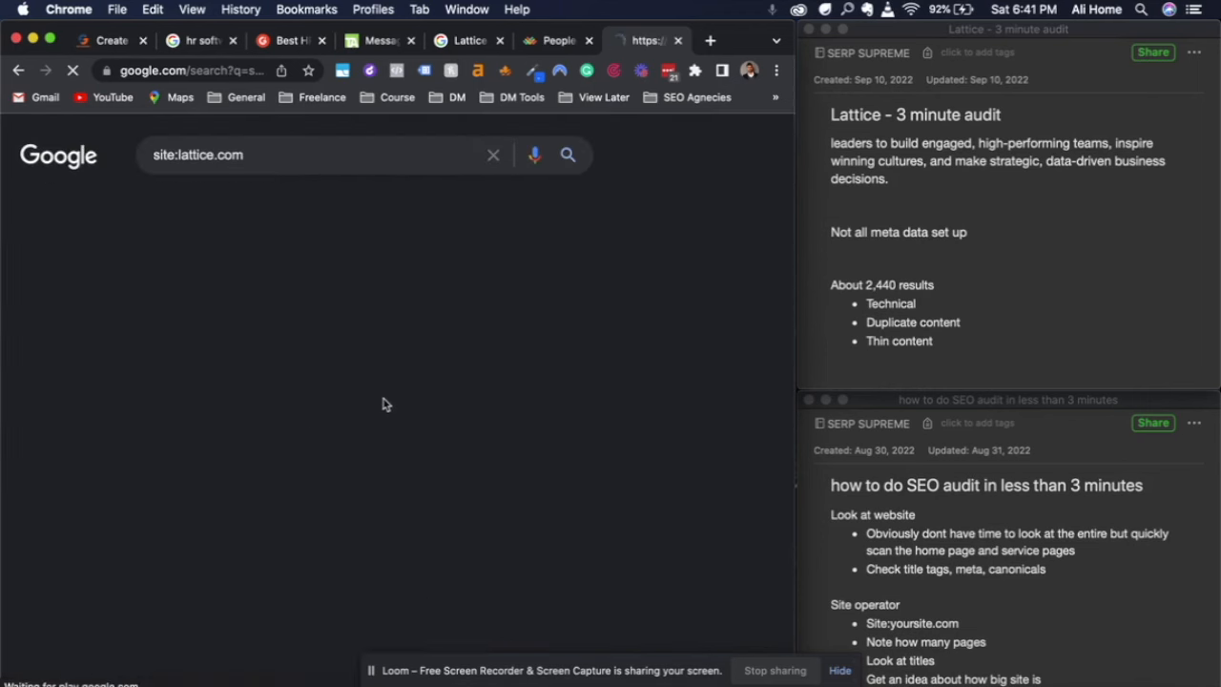
scroll(391, 401, "down", 3)
scroll(391, 401, "down", 5)
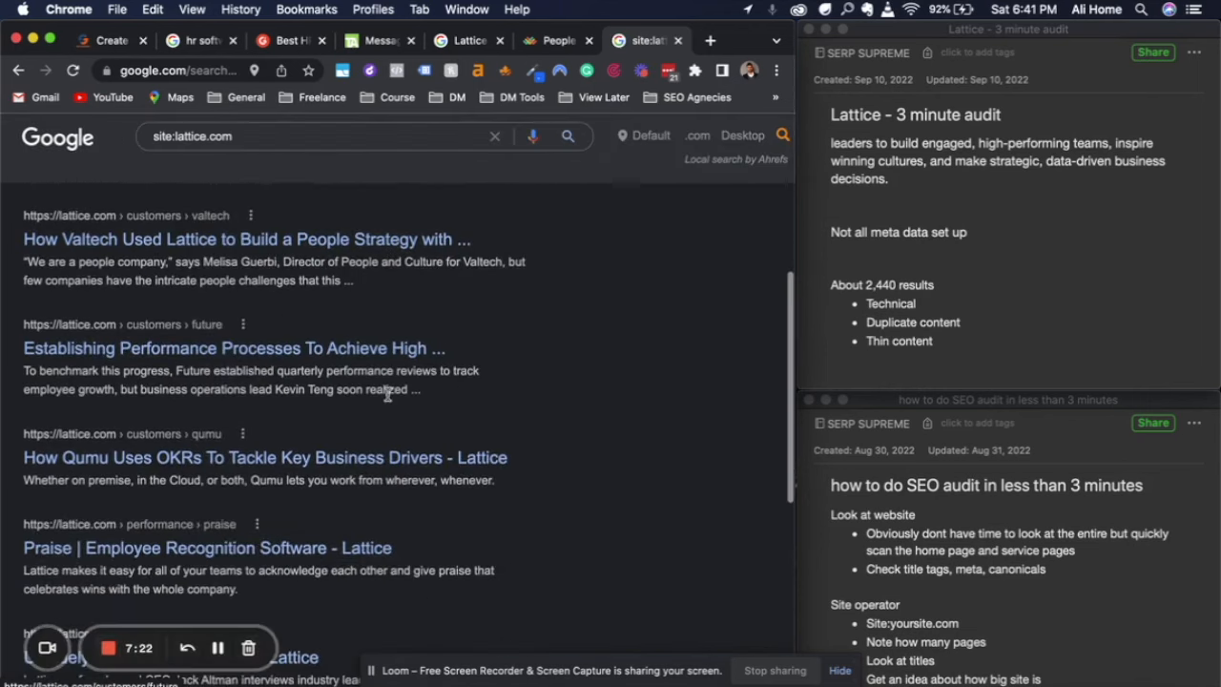
scroll(387, 395, "down", 5)
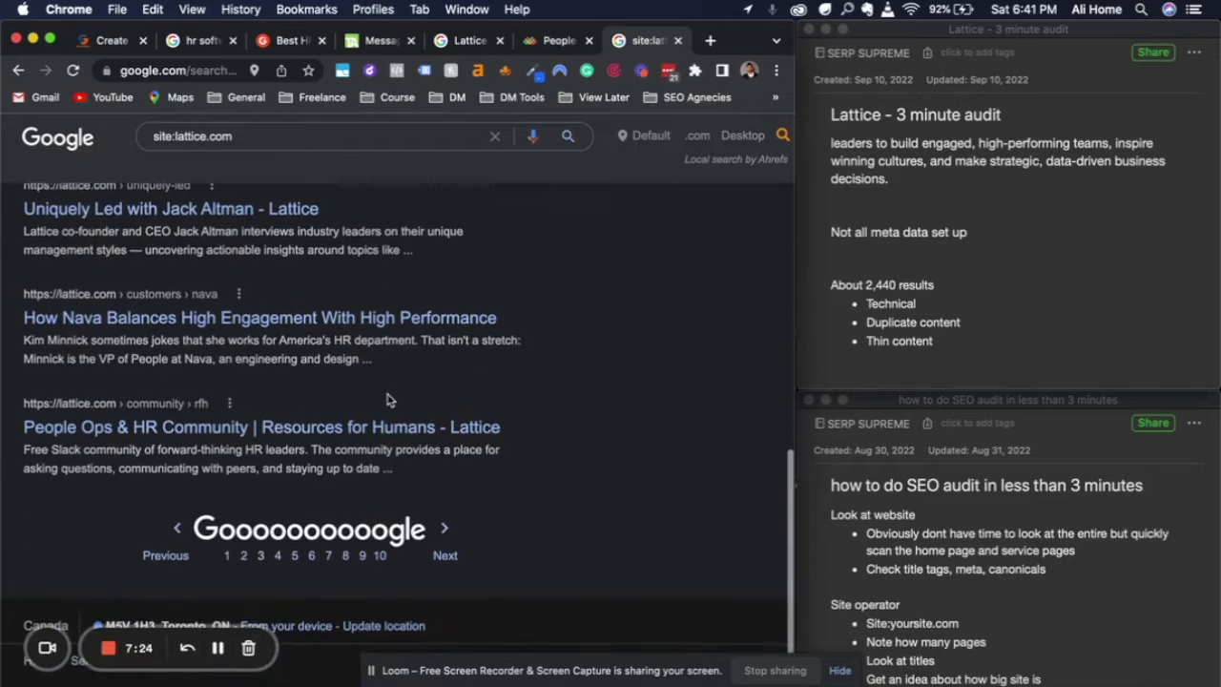
scroll(387, 396, "up", 10)
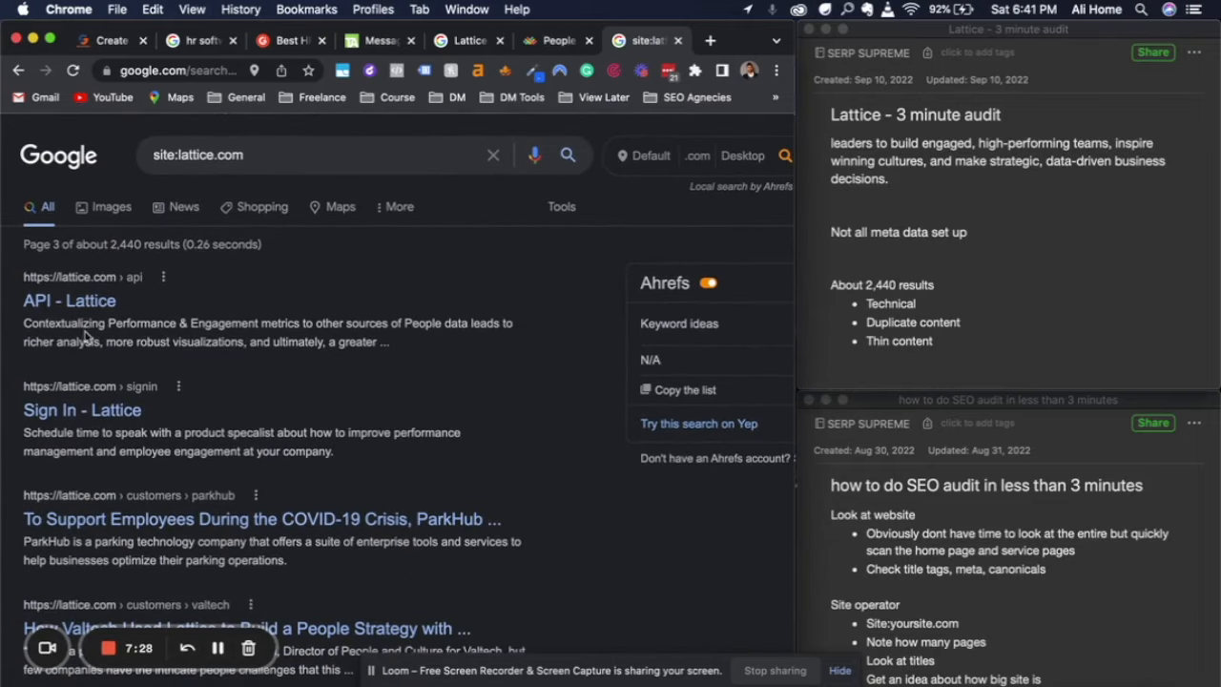
scroll(467, 424, "down", 2)
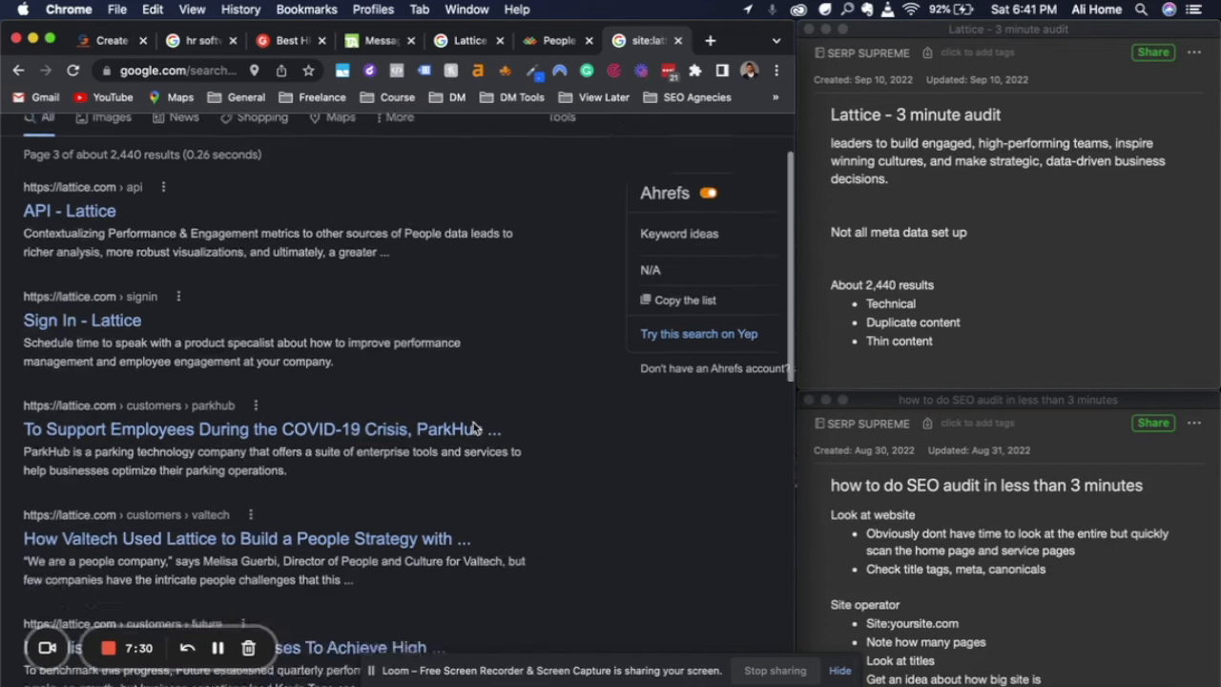
scroll(474, 429, "down", 5)
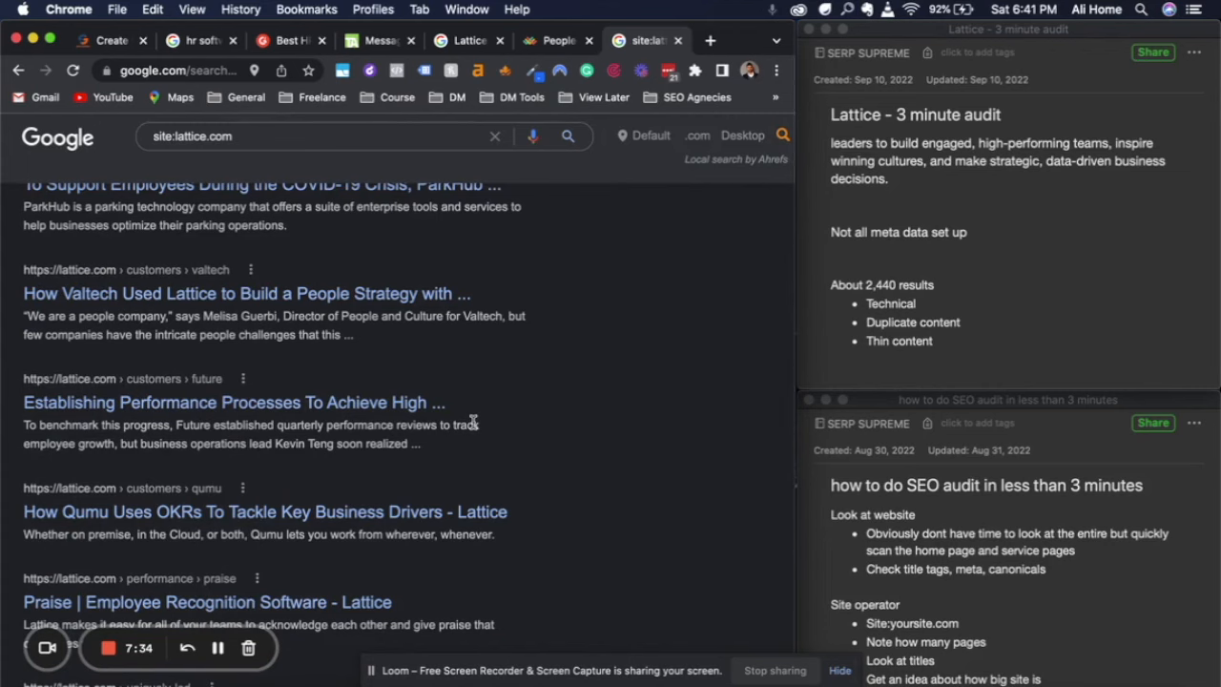
scroll(539, 533, "down", 2)
scroll(539, 533, "down", 5)
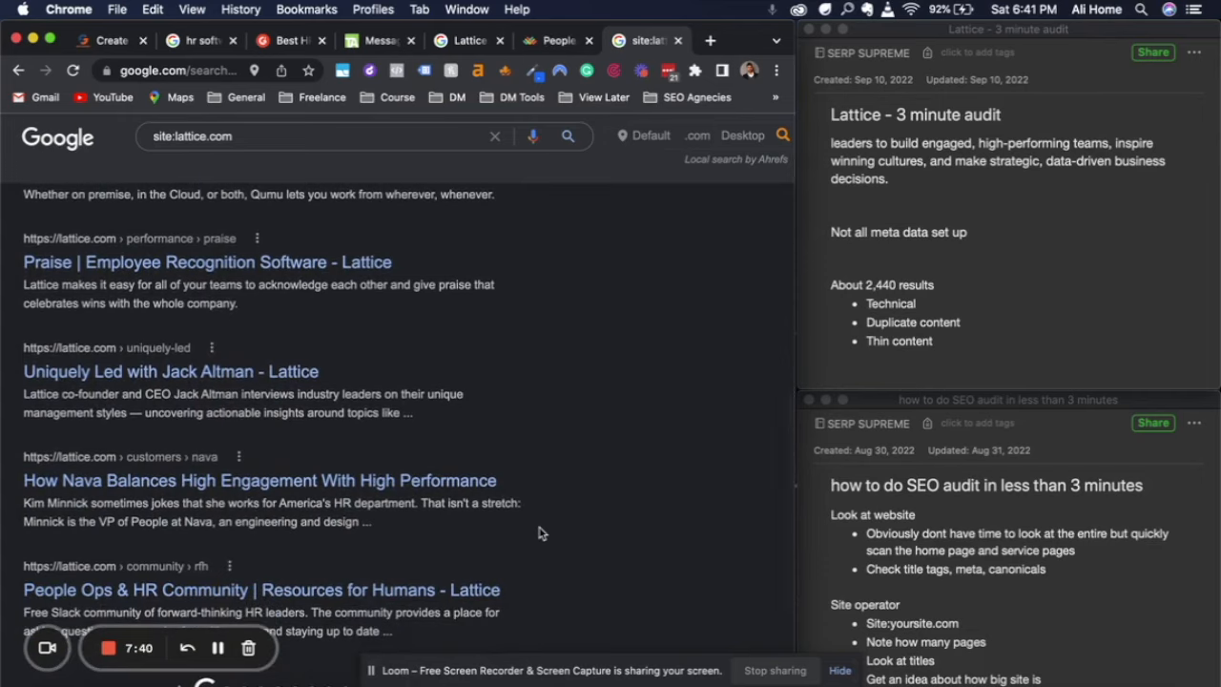
scroll(539, 533, "down", 1)
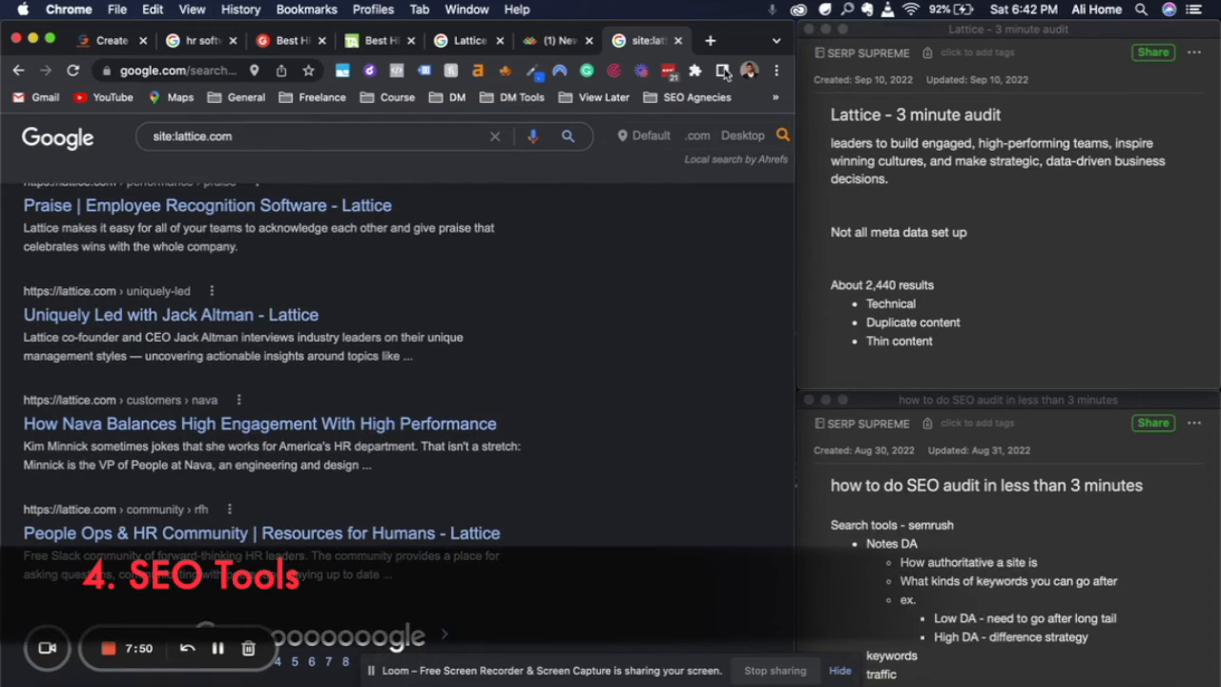
Open Semrush in a new tab, continue working past the device limit, and bring up the Domain Overview for lattice.com
left_click(711, 41)
type("sem")
key("Return")
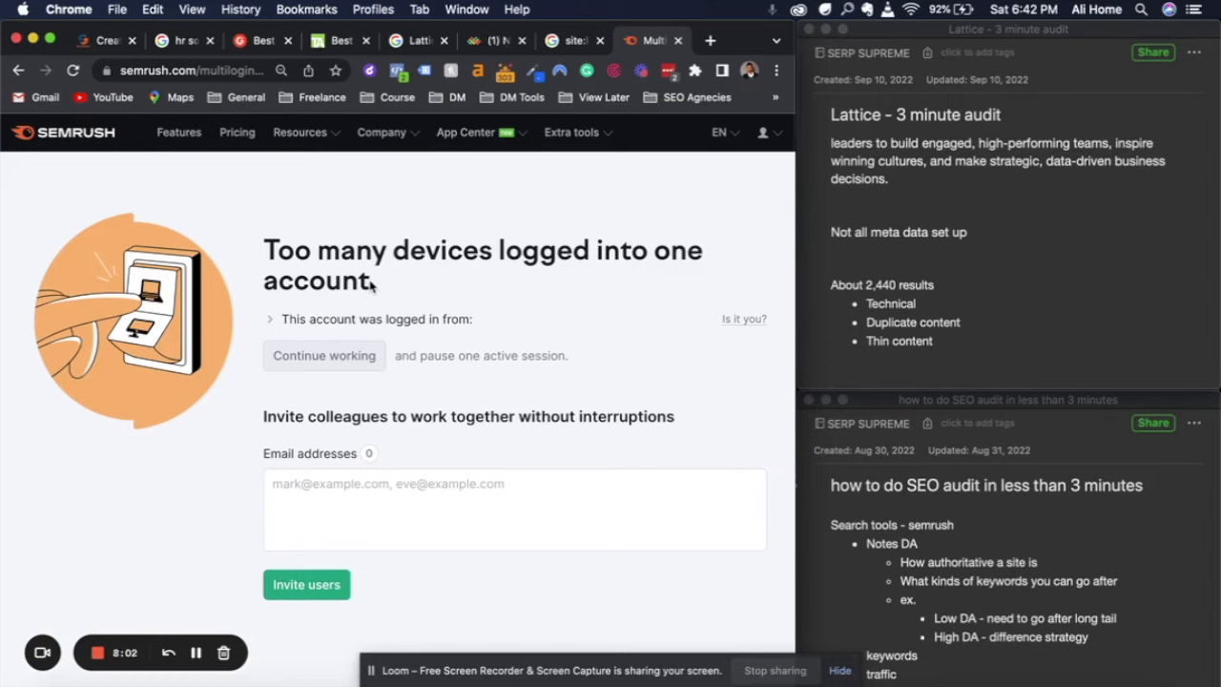
left_click(324, 355)
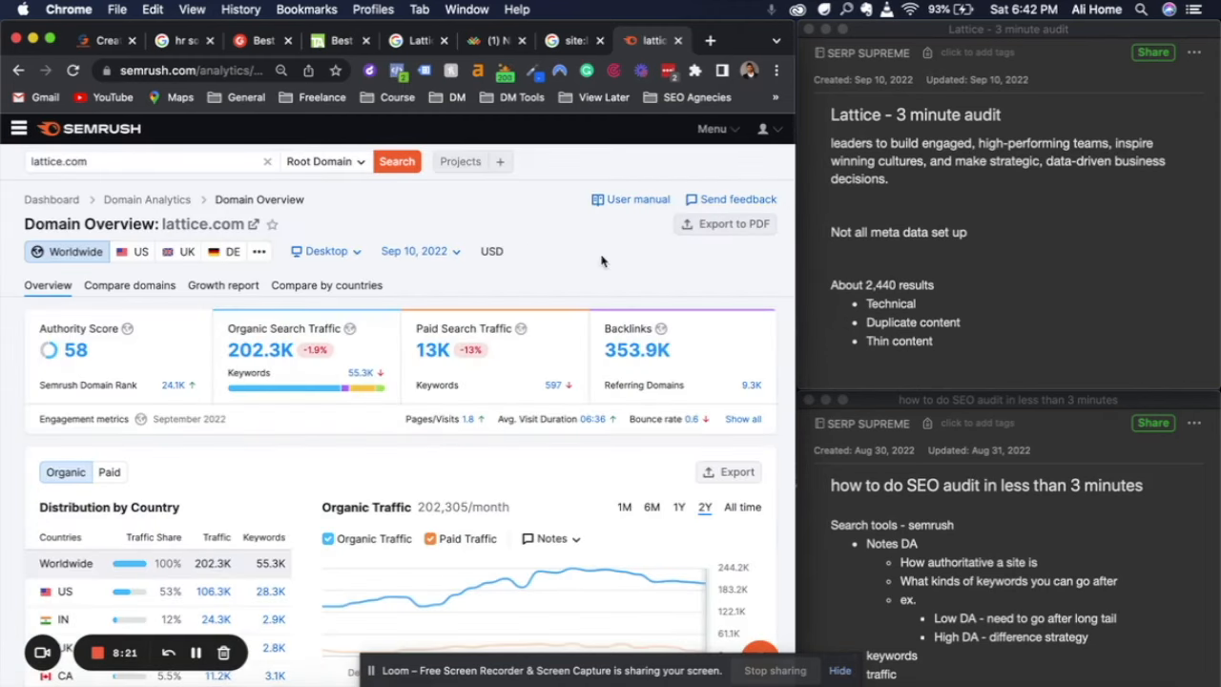
Record the lattice.com score from Semrush at the end of the audit note as "Authority Score: 58"
scroll(958, 331, "down", 3)
left_click(940, 317)
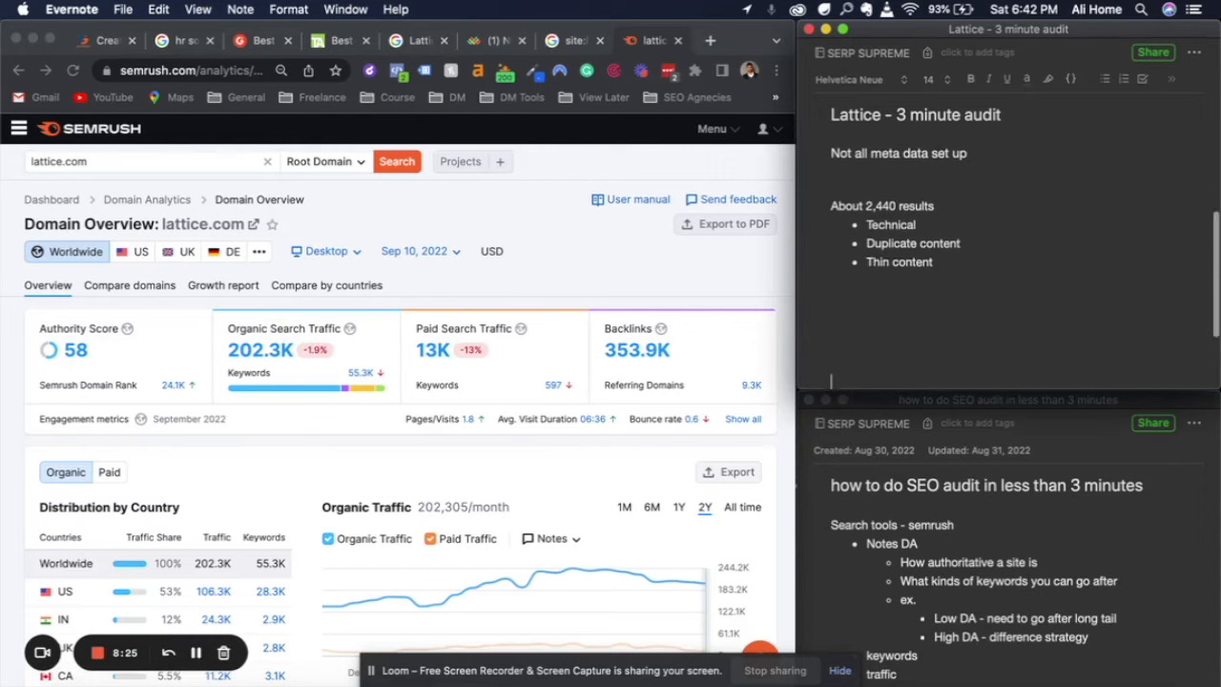
scroll(851, 275, "down", 3)
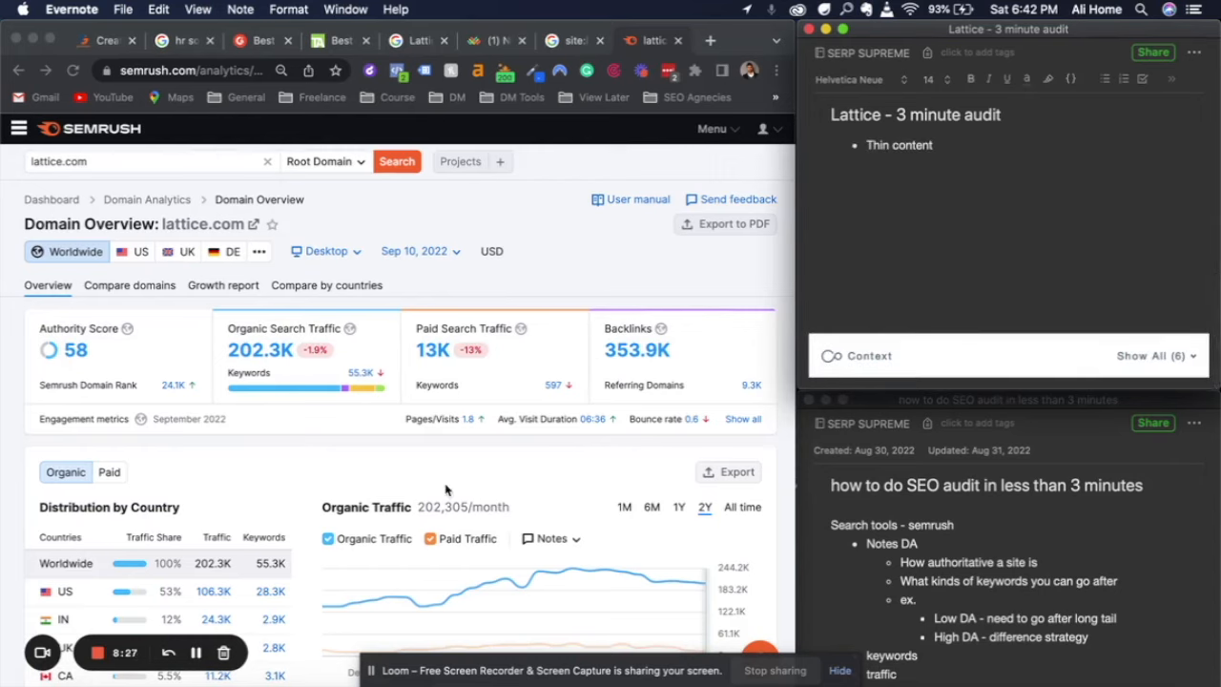
left_click(38, 332)
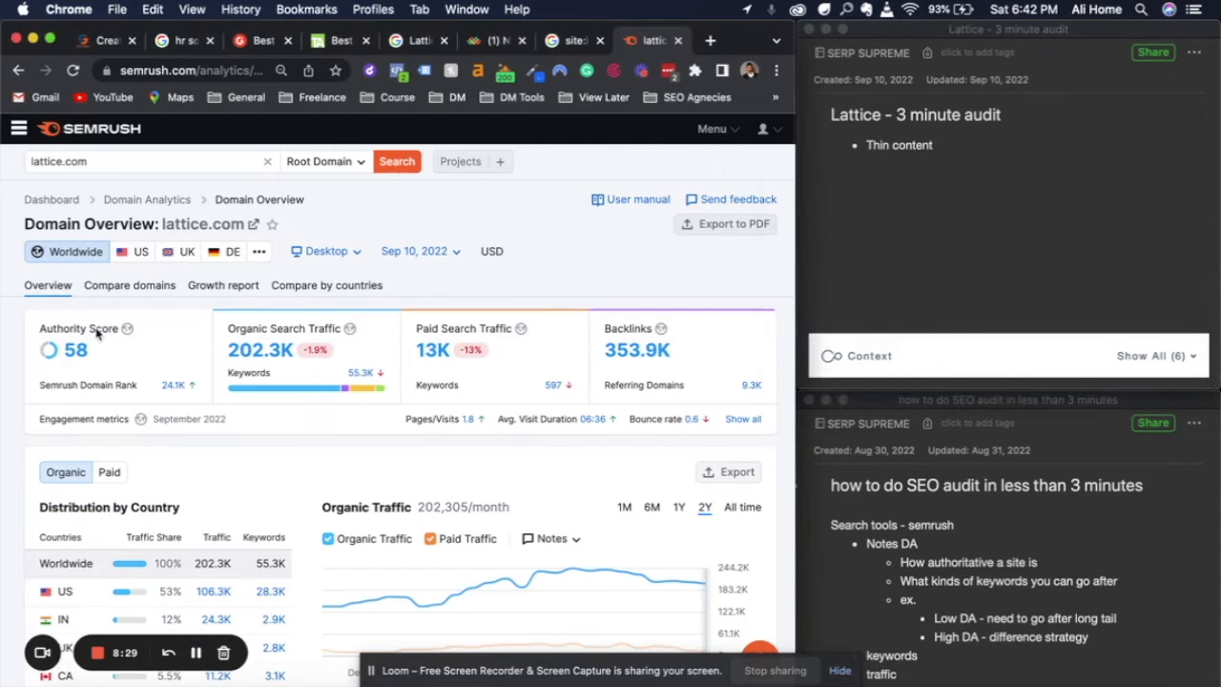
left_click_drag(38, 332, 120, 334)
key("super+c")
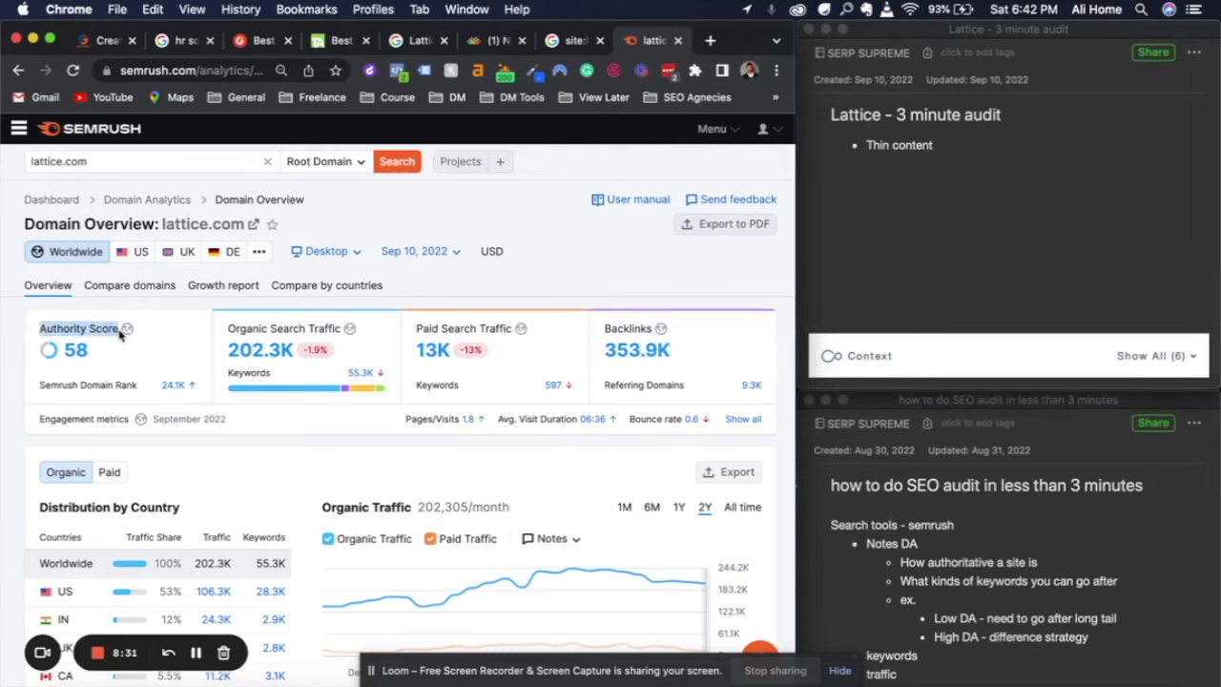
left_click(862, 200)
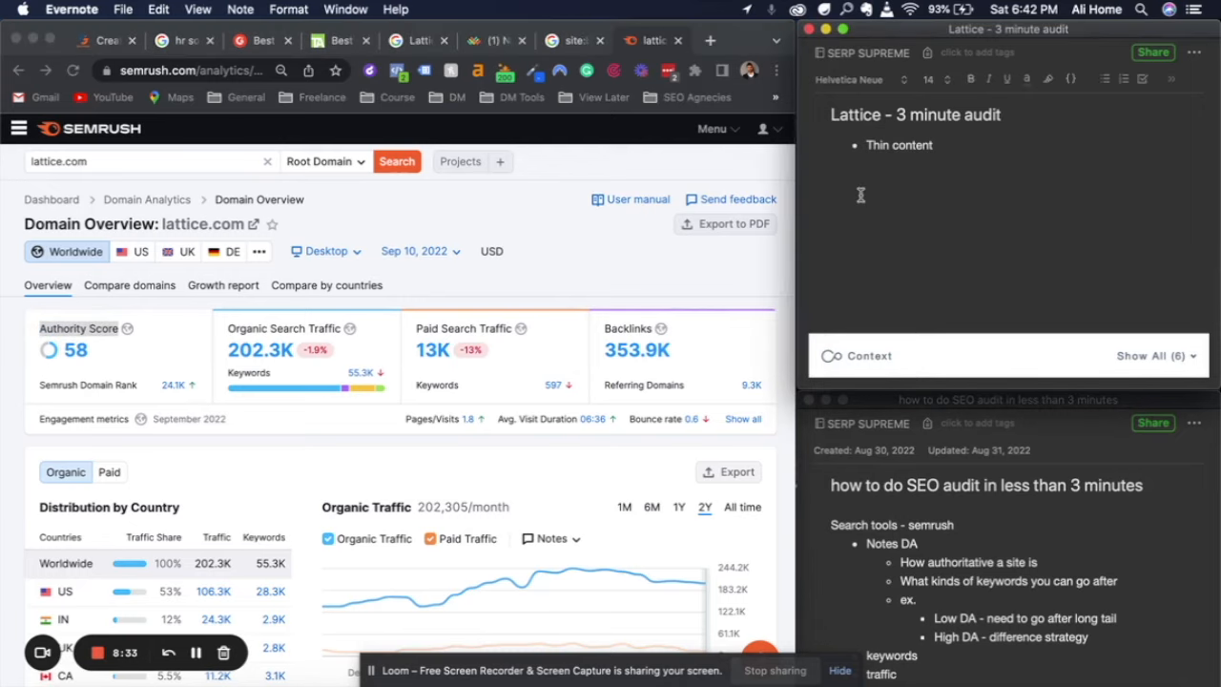
key("super+v")
left_click(92, 358)
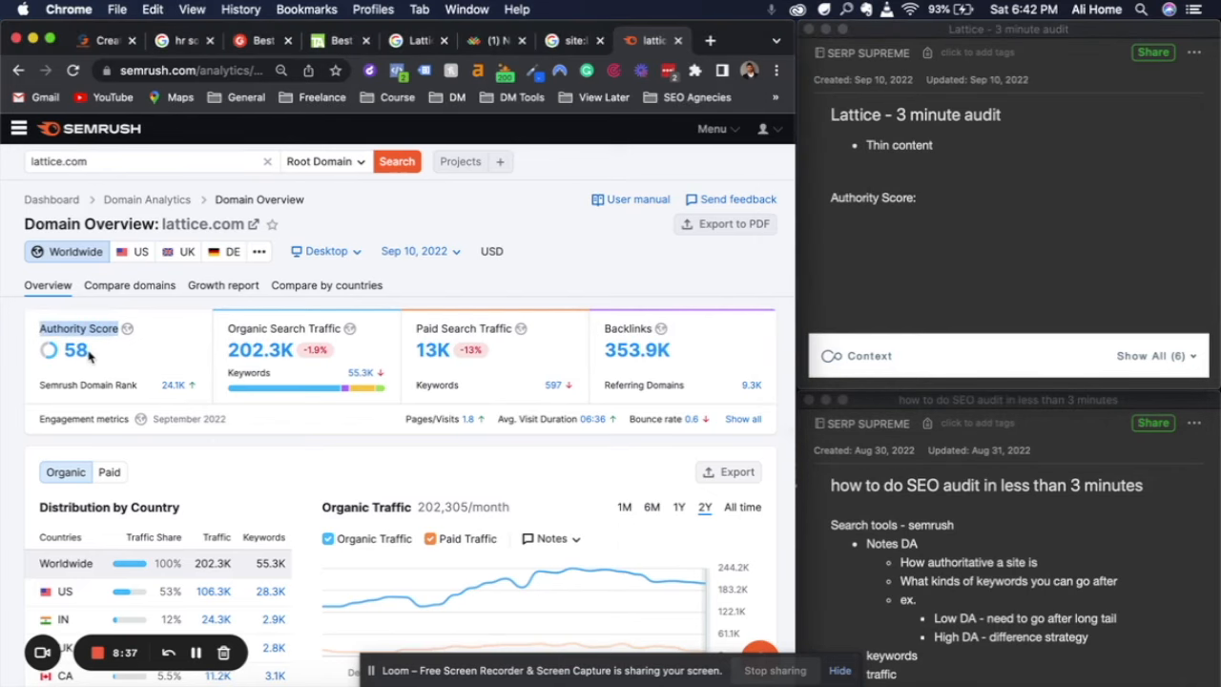
double_click(76, 351)
key("super+c")
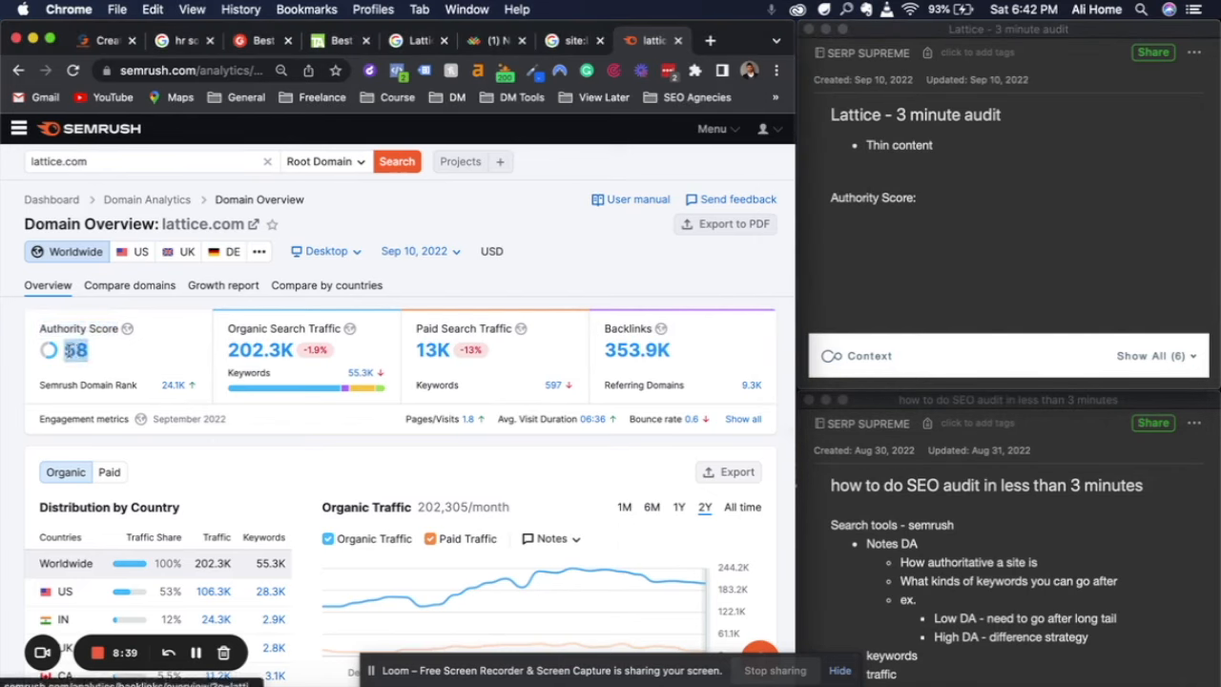
left_click(930, 203)
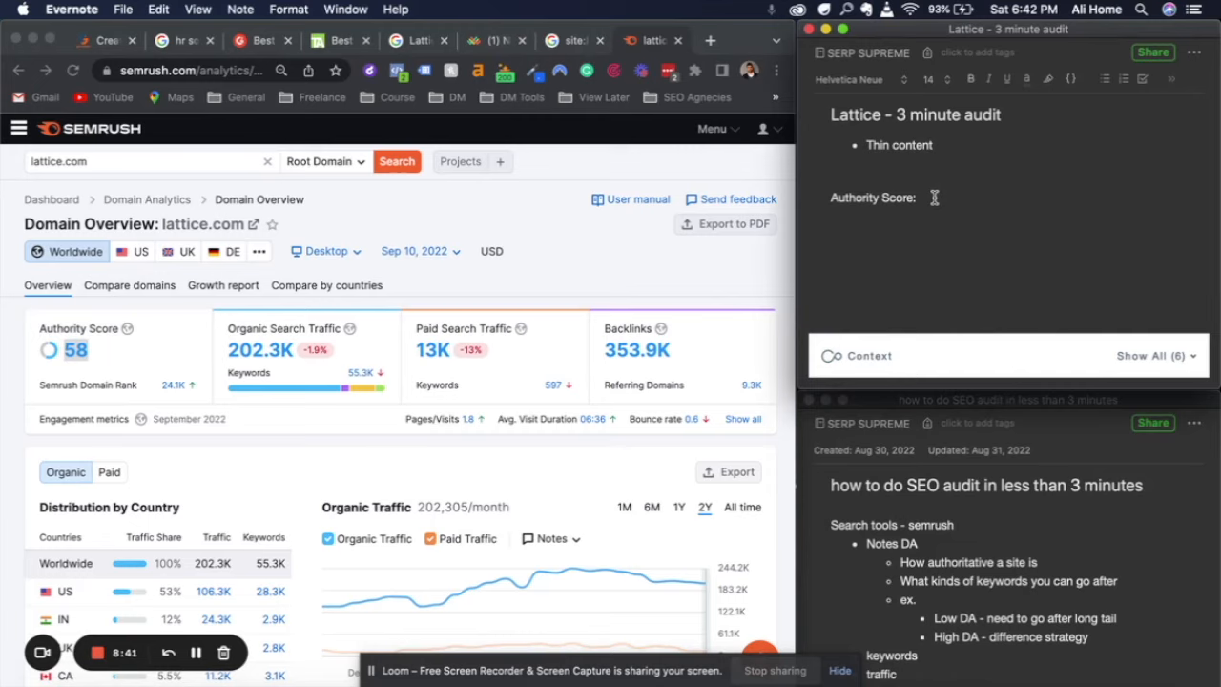
key("super+v")
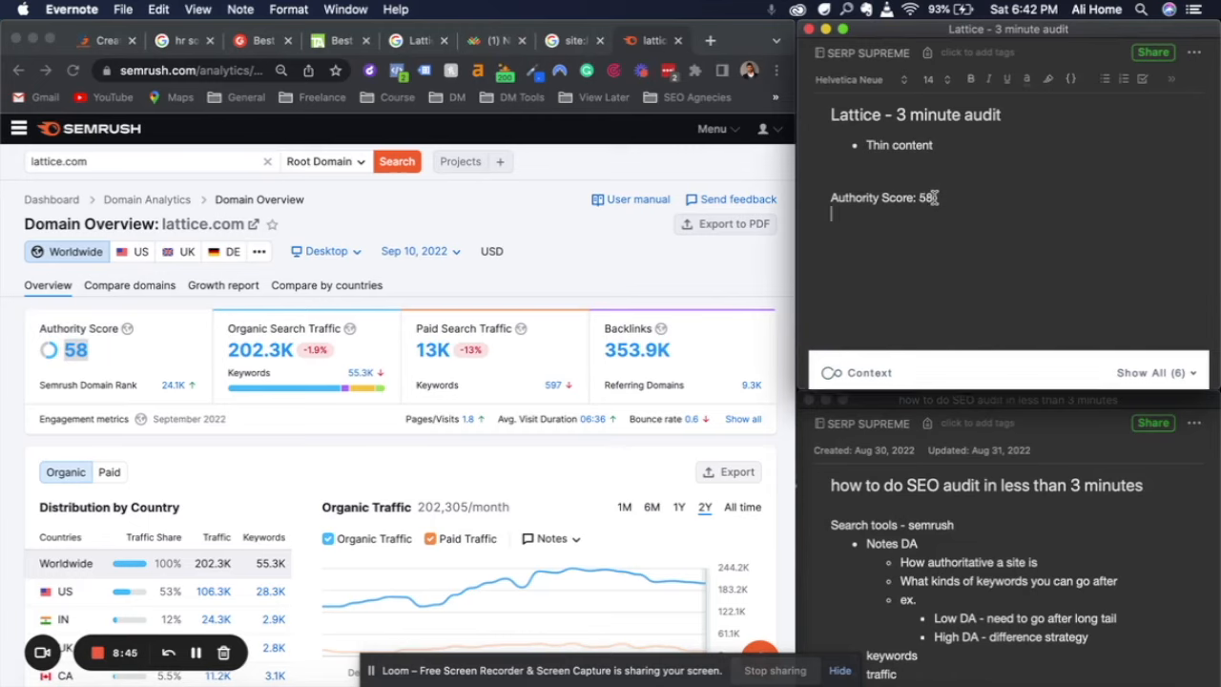
key("Return")
Copy the organic search traffic figure into the audit note under the authority score as "202.3K organic traffic"
left_click(253, 361)
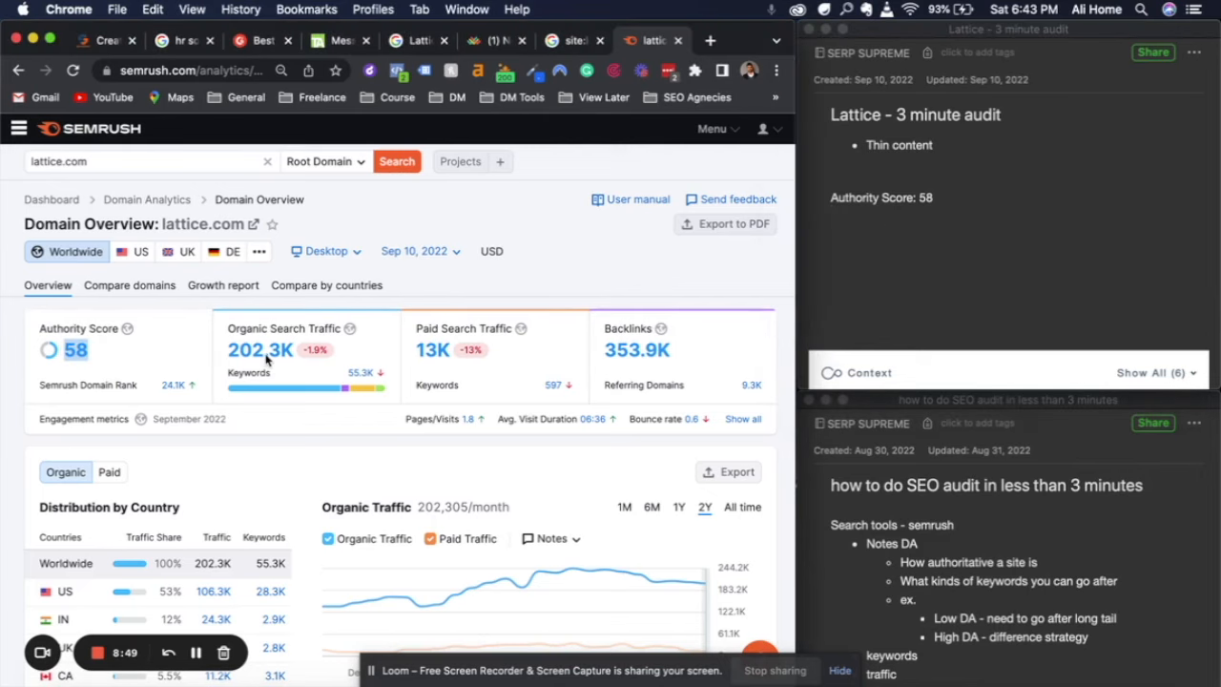
left_click_drag(226, 353, 288, 349)
key("super+c")
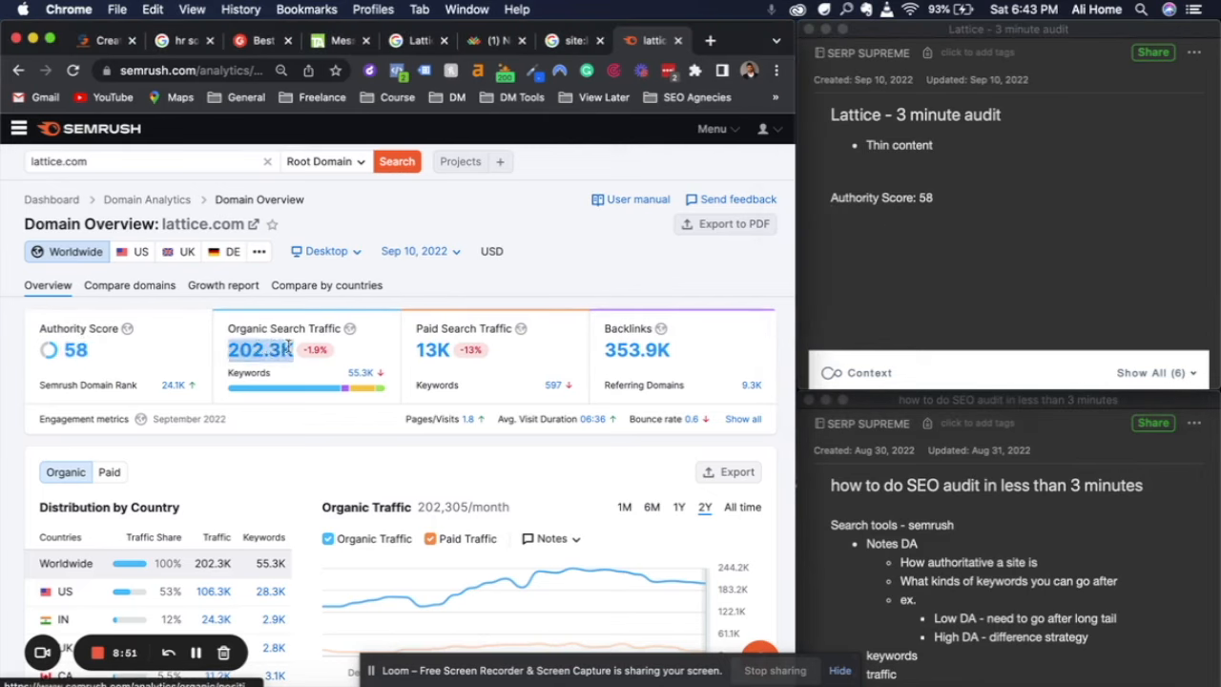
left_click(874, 229)
key("super+v")
type("t")
key("BackSpace")
type("organic traffic")
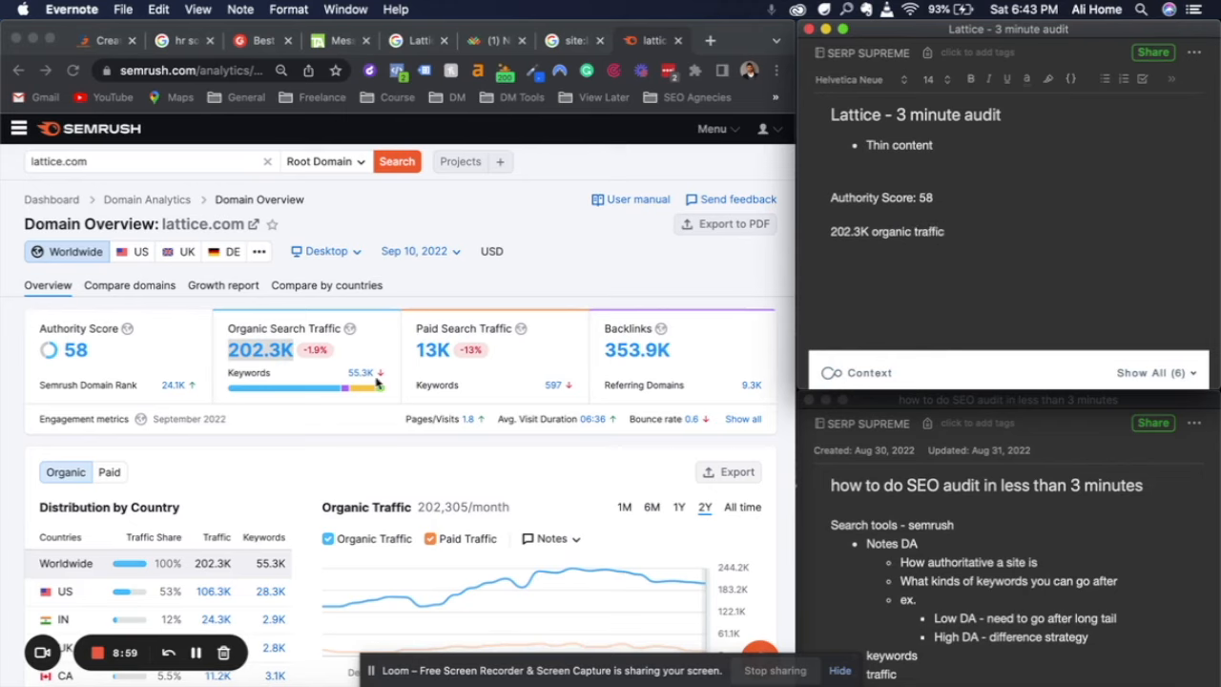
Copy the organic keyword count into the audit note on its own line as "55.3K keywords"
left_click(338, 379)
double_click(359, 372)
key("super+c")
left_click(878, 266)
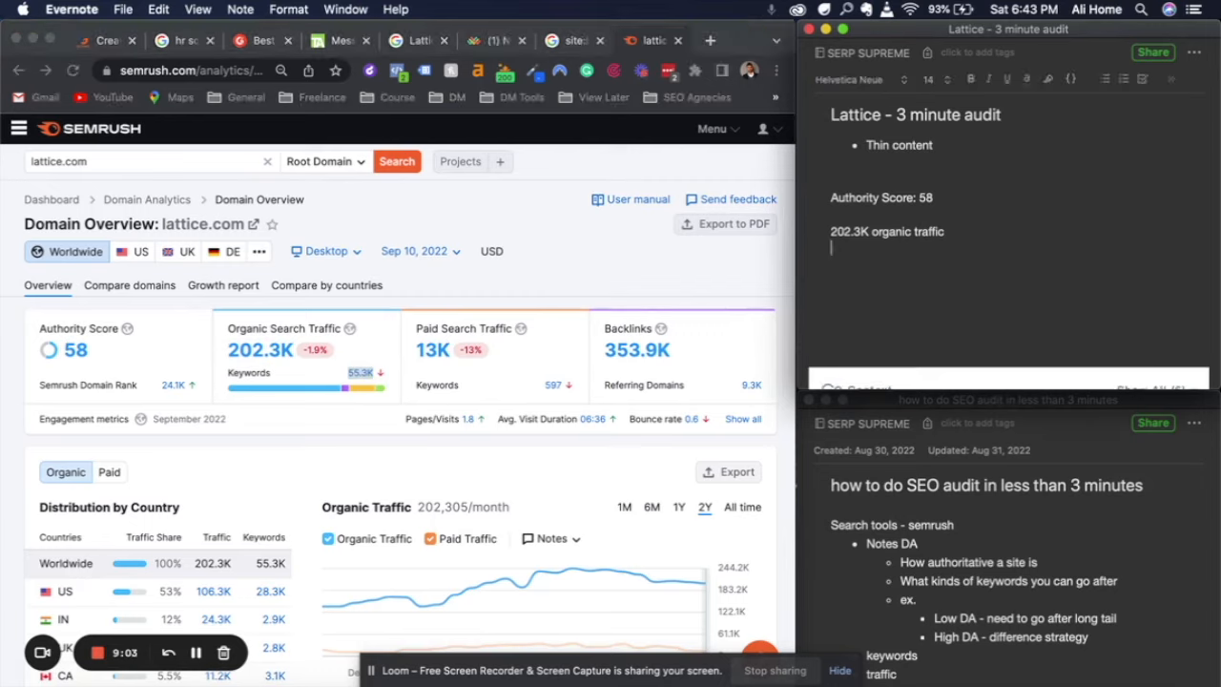
key("Return")
key("super+v")
type("keywords")
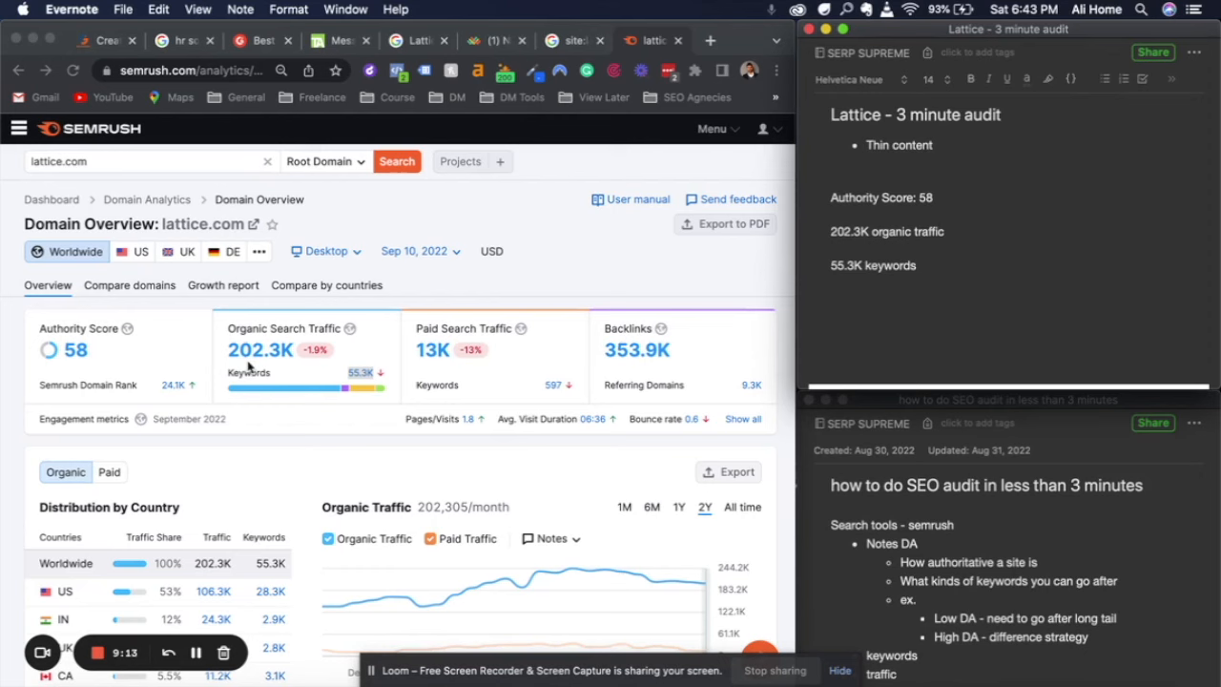
Copy the backlink total into the audit note below the keywords line as "353.9k backlinks"
left_click(293, 372)
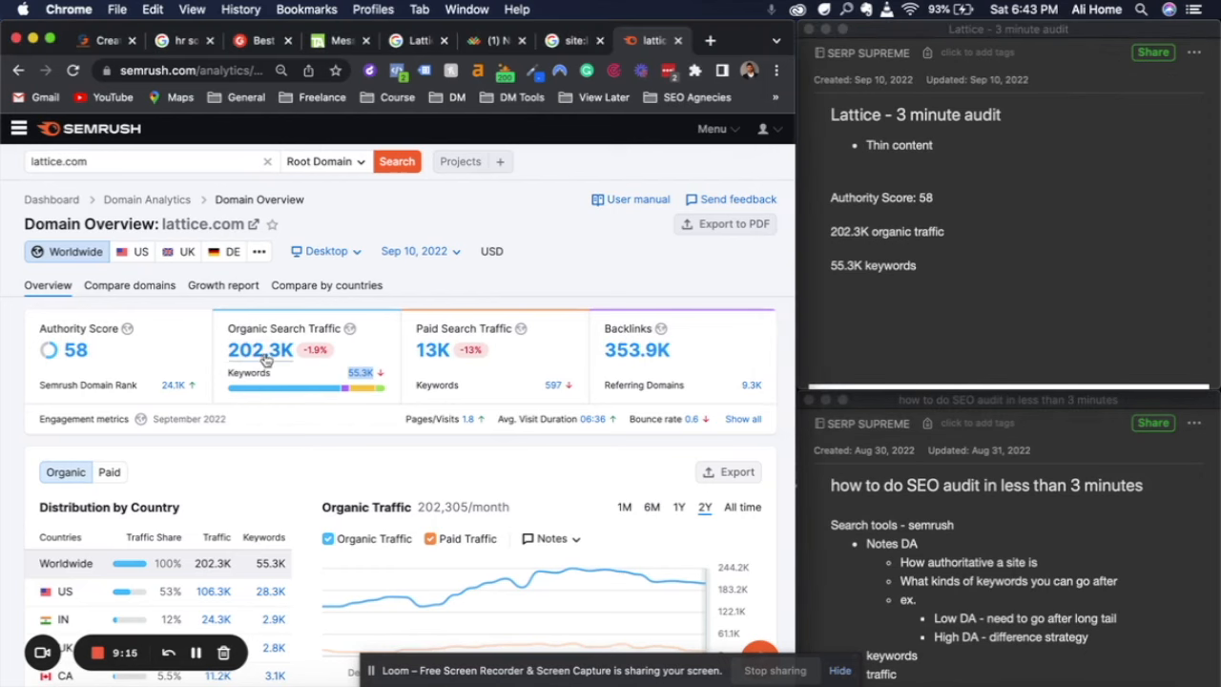
left_click(310, 375)
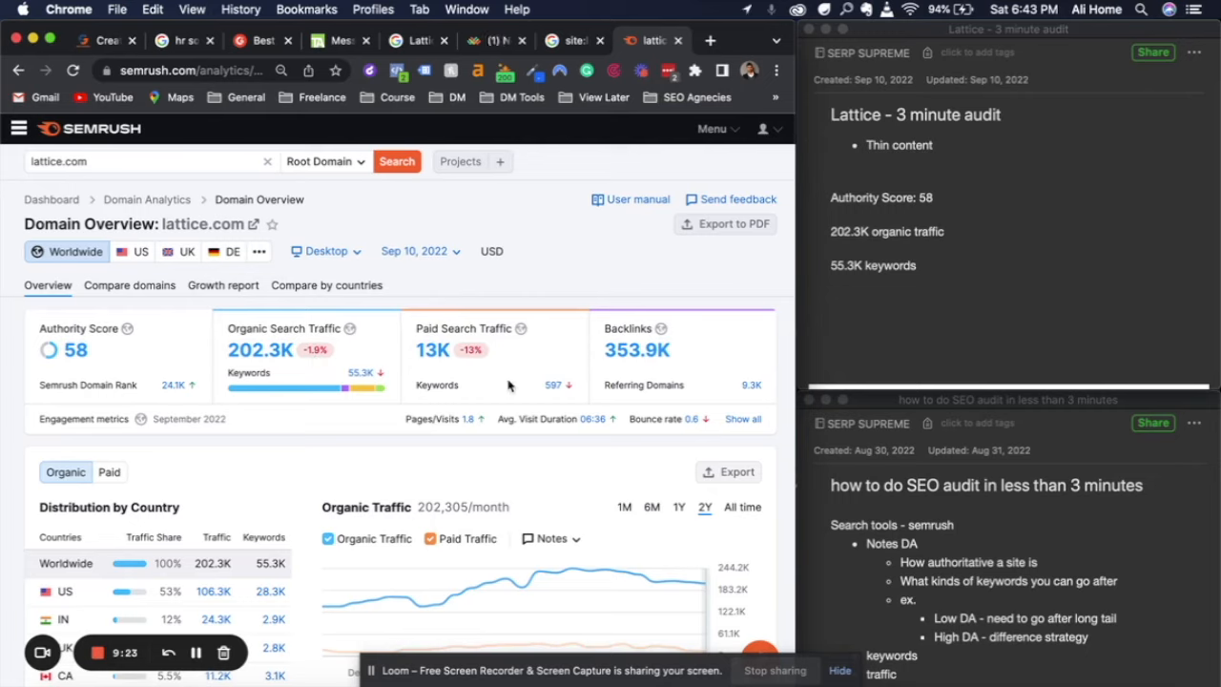
scroll(508, 384, "down", 2)
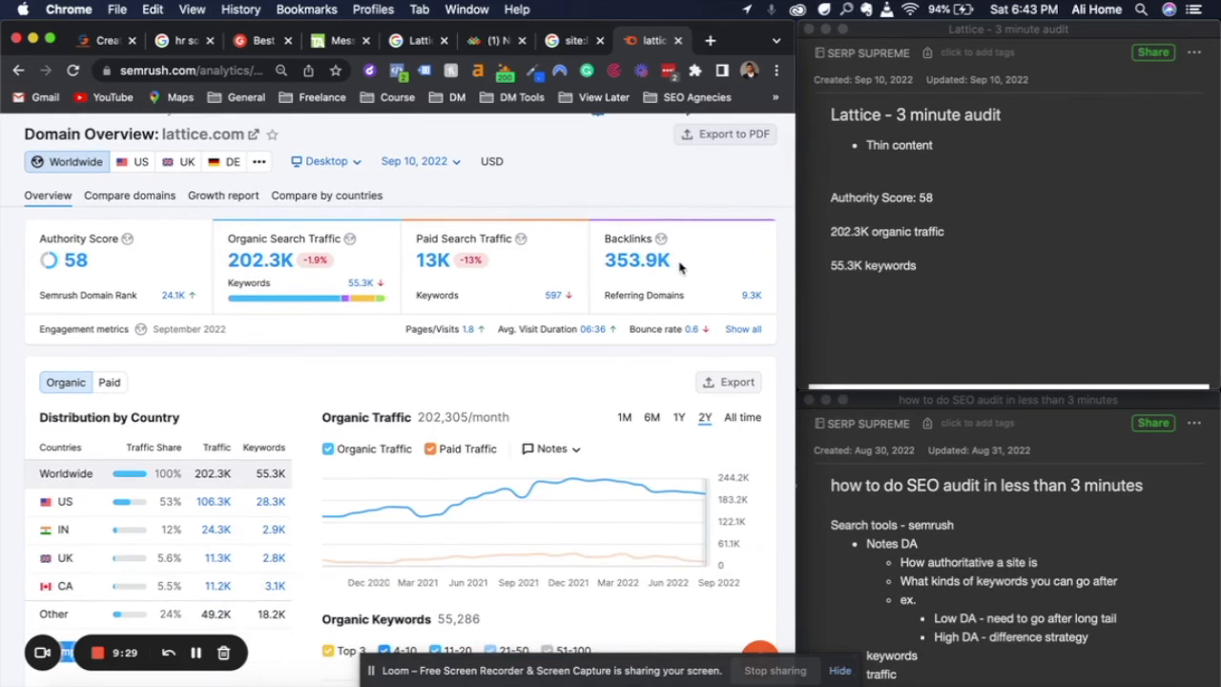
left_click_drag(680, 267, 605, 261)
key("super+c")
left_click(904, 302)
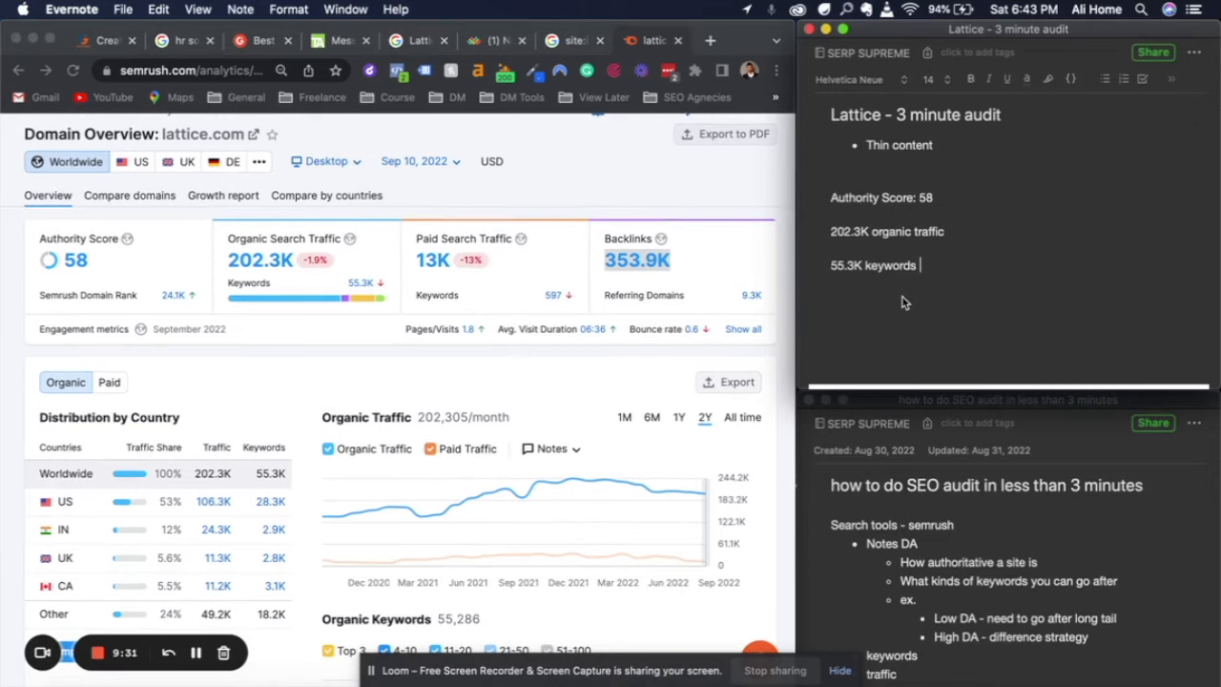
key("Return")
key("Return")
key("super+v")
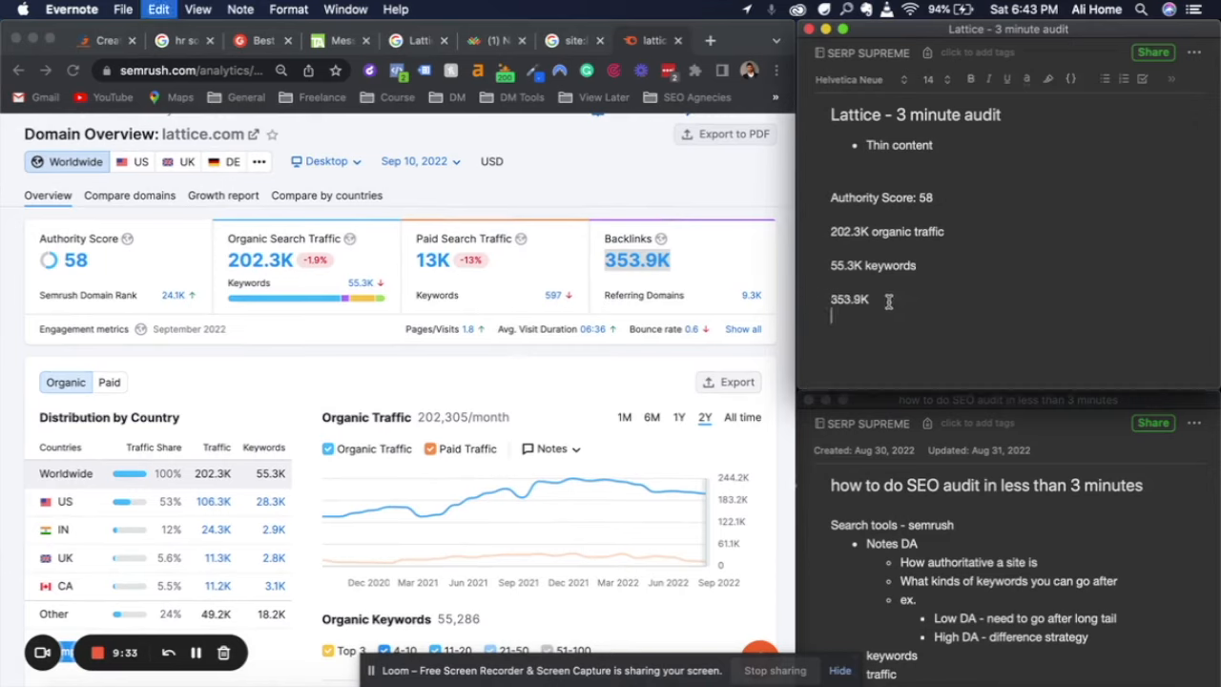
key("BackSpace")
key("BackSpace")
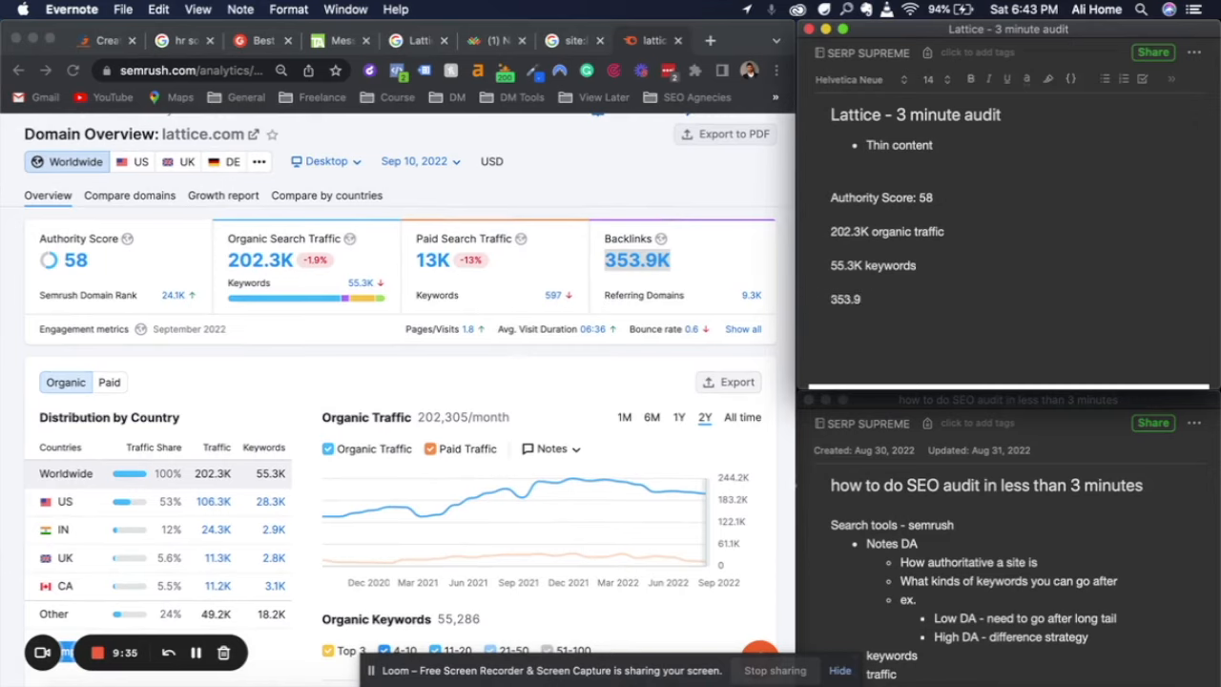
type("k backlinks")
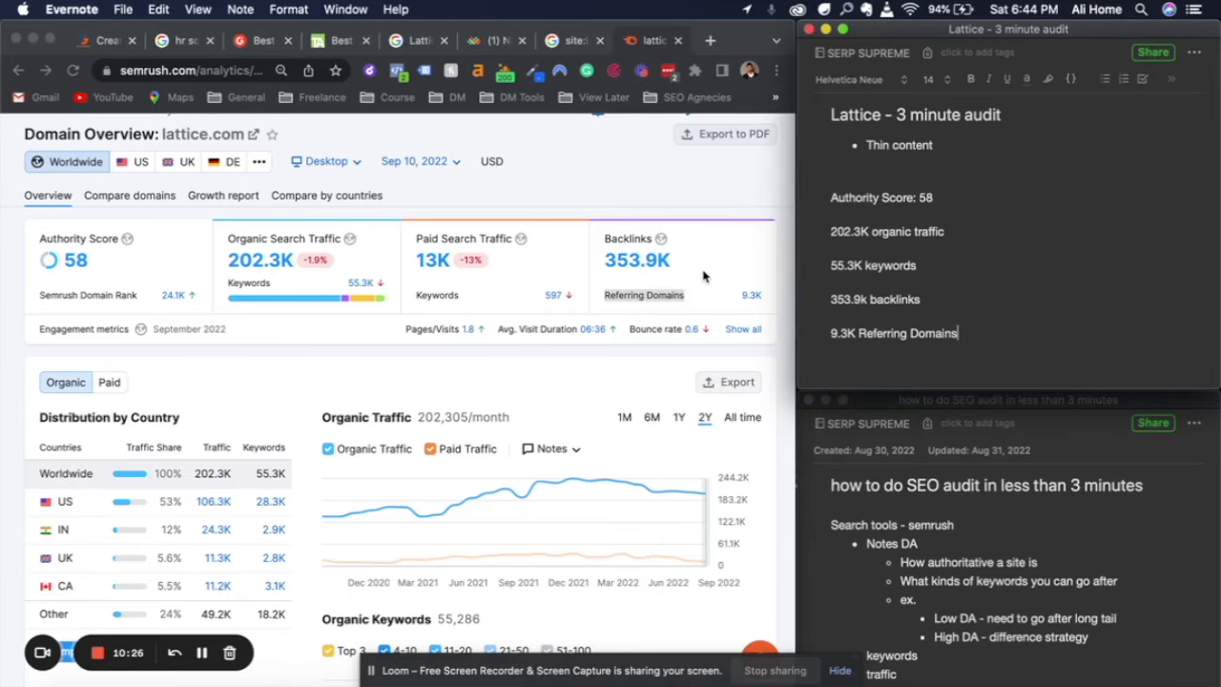
Hide paid traffic in the Organic Traffic chart so only the organic trend is plotted
left_click(703, 275)
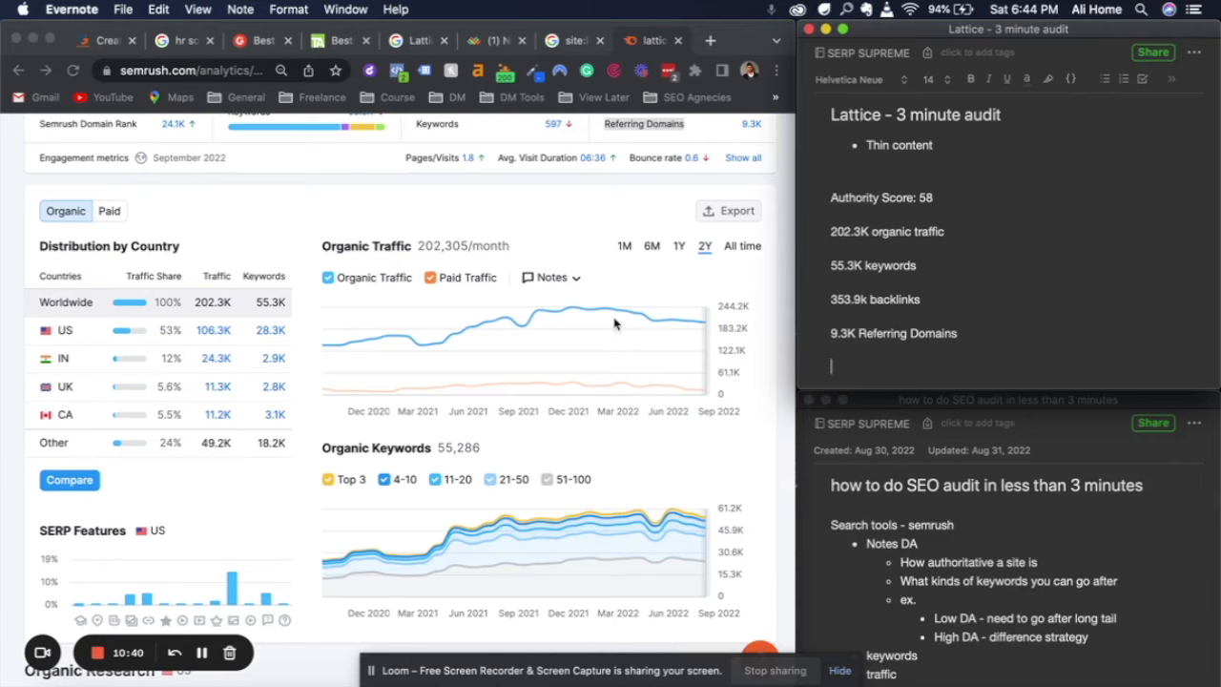
left_click(434, 284)
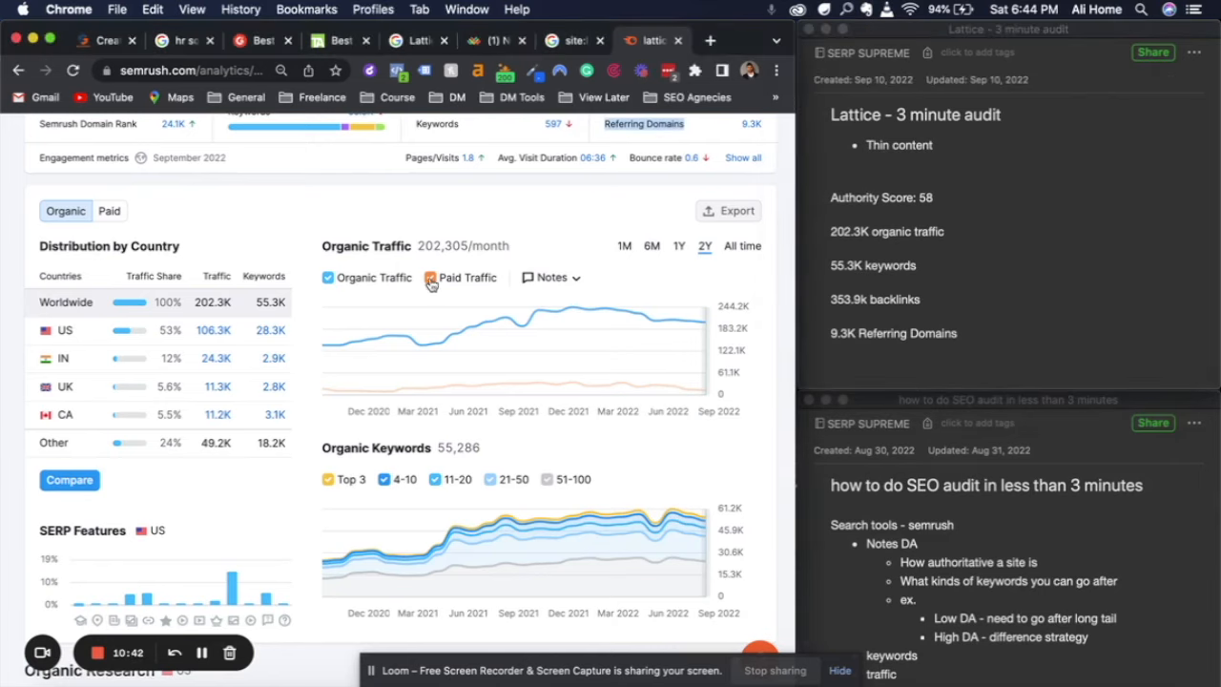
left_click(430, 280)
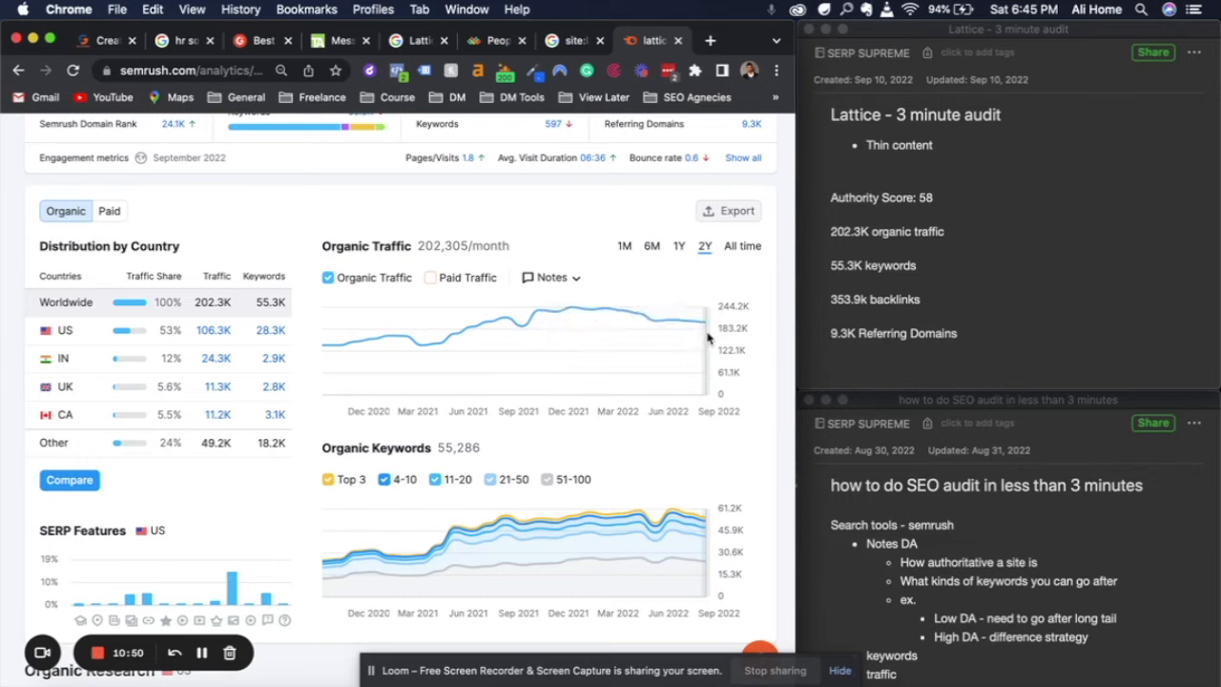
Add the bullets "Trending down" and "Algo change?" under the "55.3K keywords" line in the audit note
left_click(920, 266)
key("Return")
type("- ")
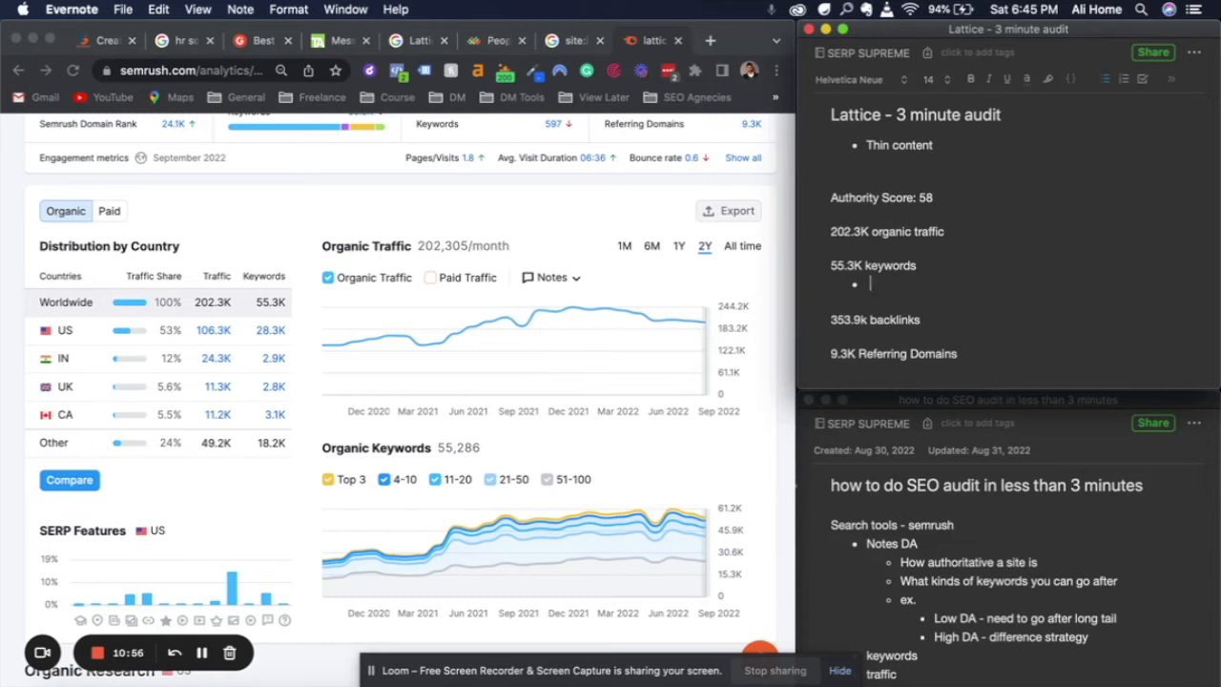
type("tr")
type("edning down")
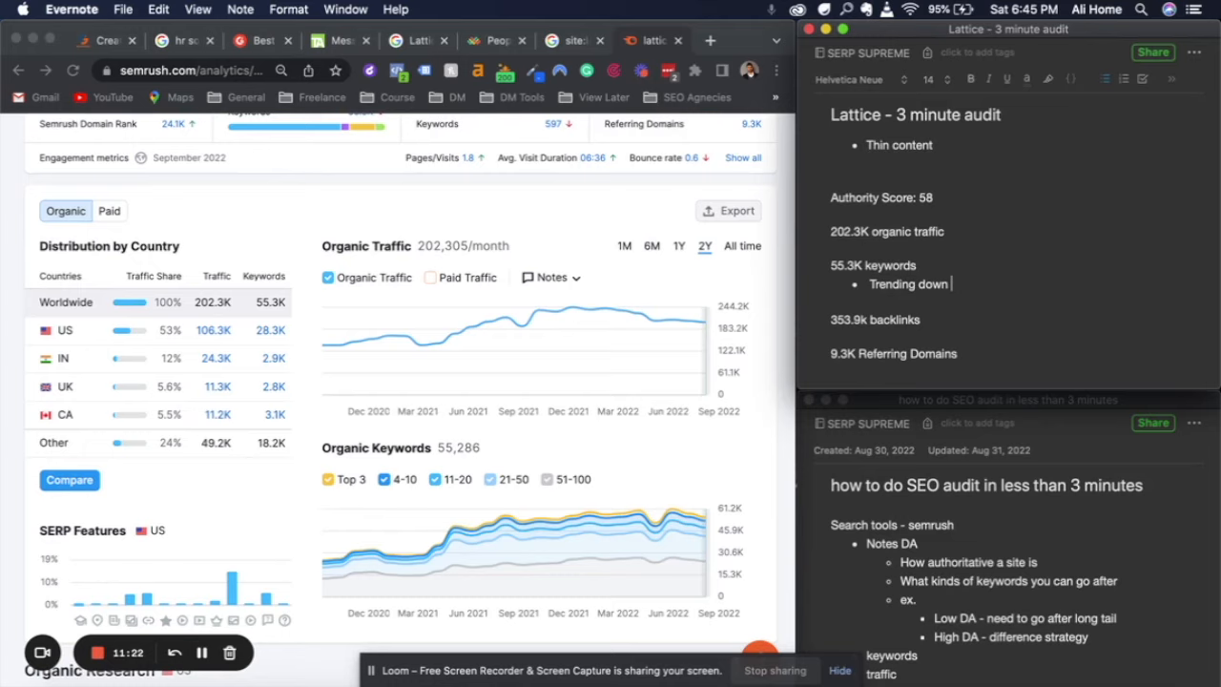
key("Return")
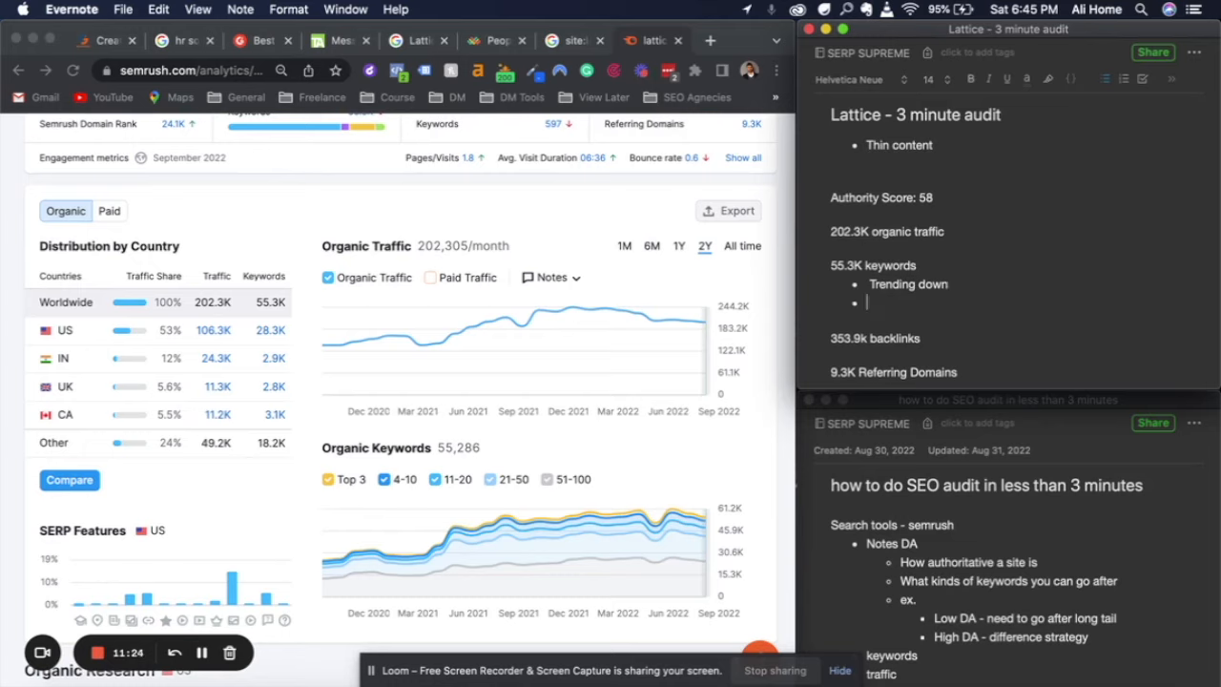
type("Algo change?")
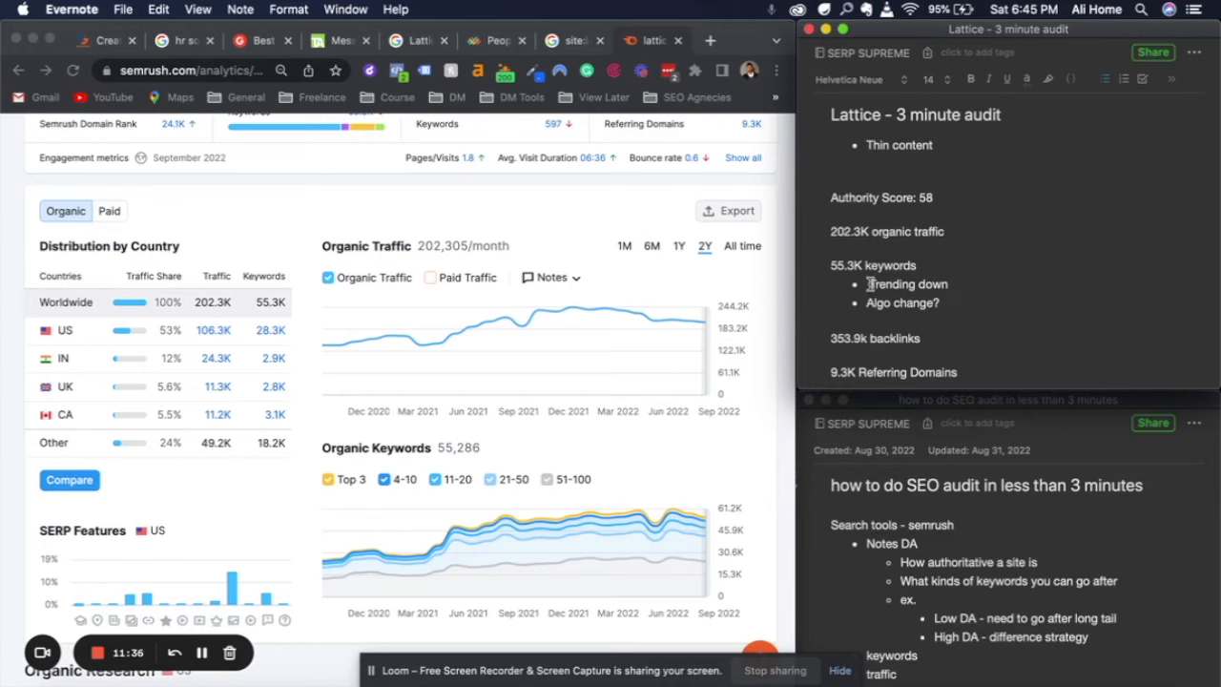
key("BackSpace")
left_click(968, 302)
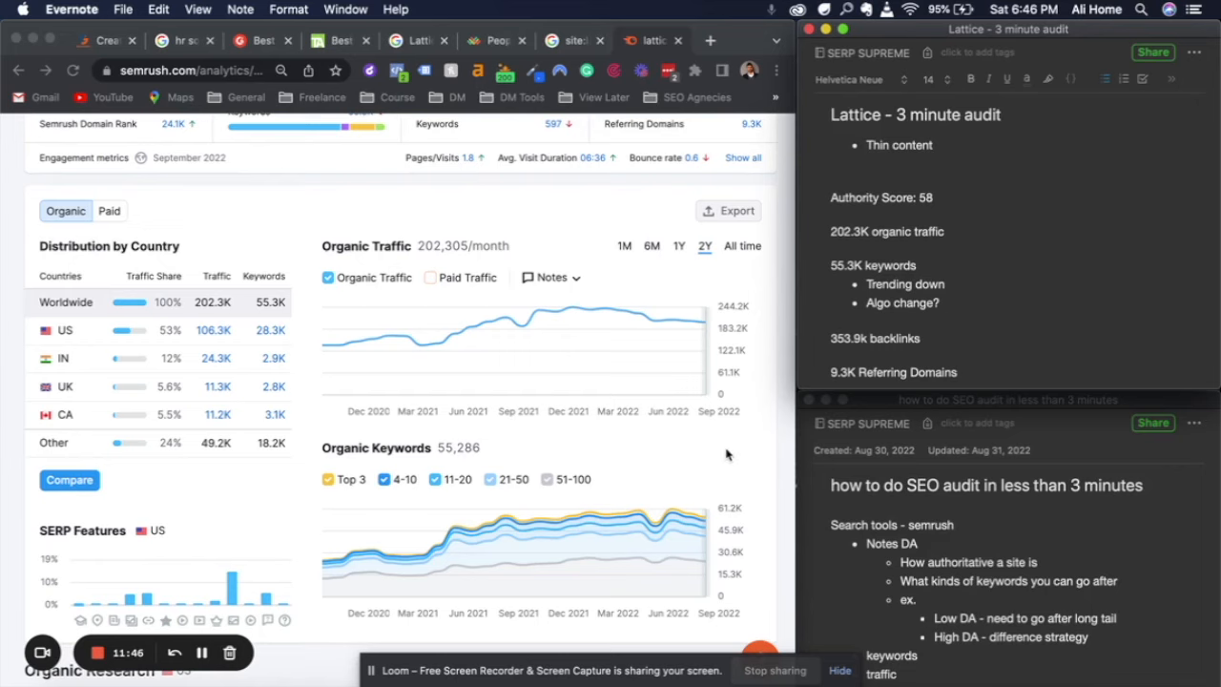
Filter the Organic Keywords chart to Top 3 rankings only, excluding 4-10, 11-20, 21-50 and 51-100
scroll(725, 455, "down", 5)
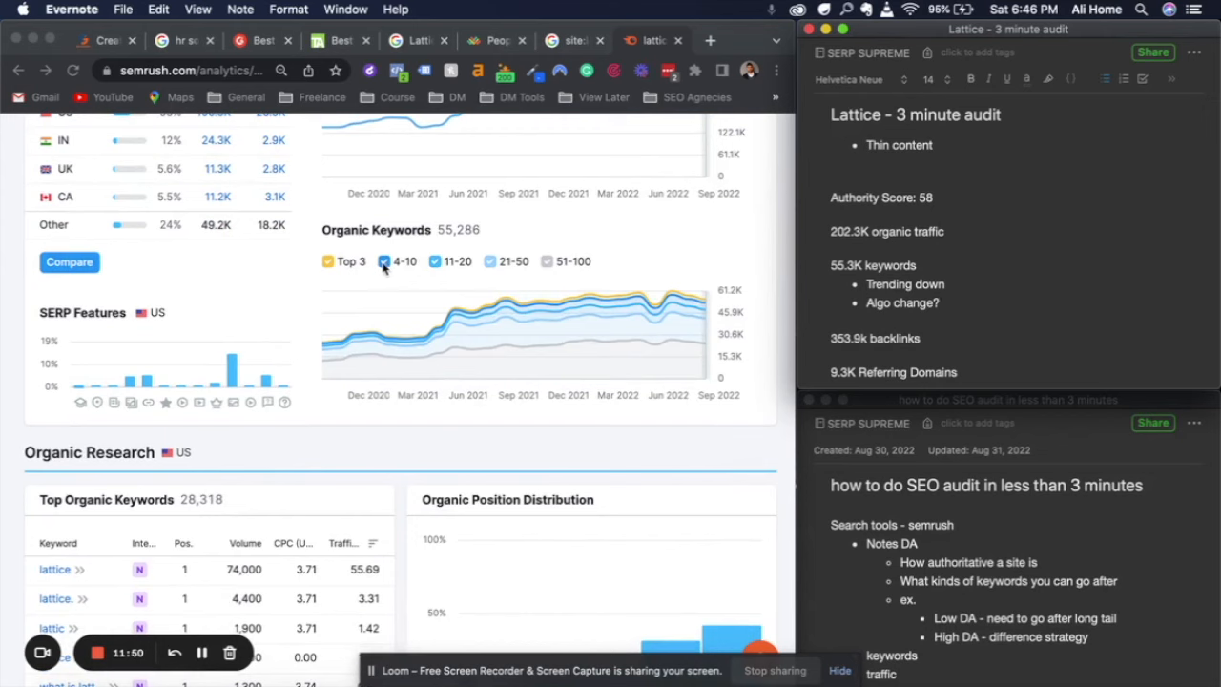
left_click(385, 267)
left_click(435, 263)
left_click(491, 262)
left_click(547, 262)
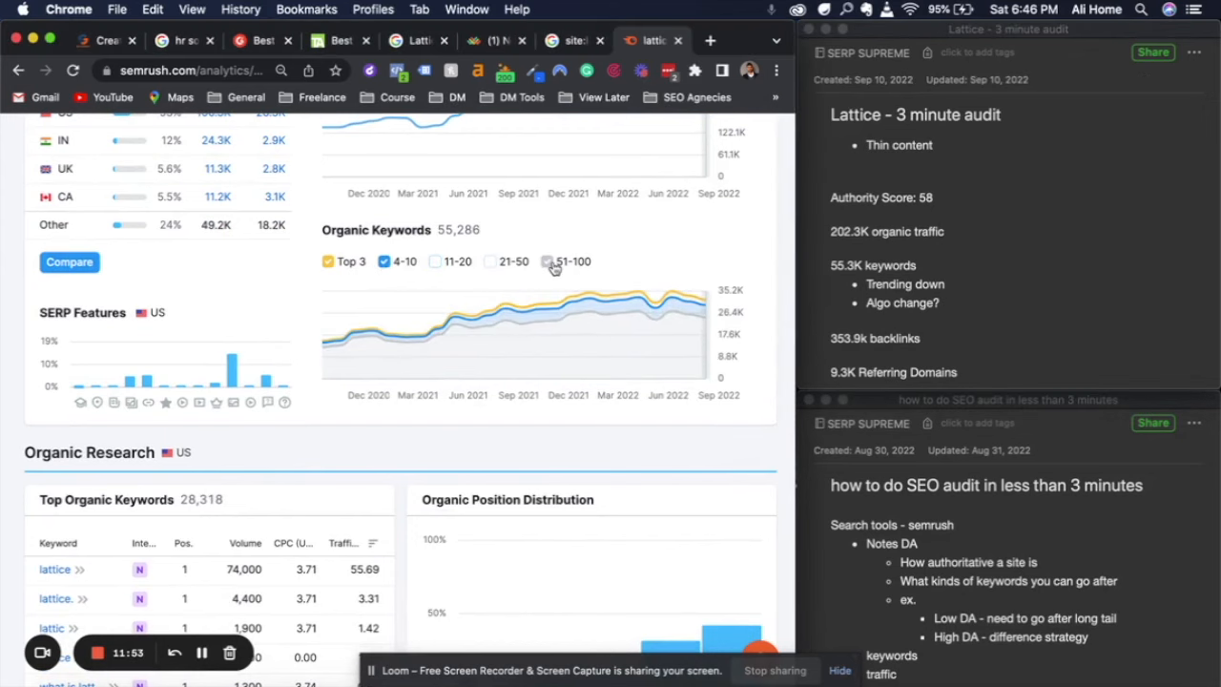
left_click(385, 267)
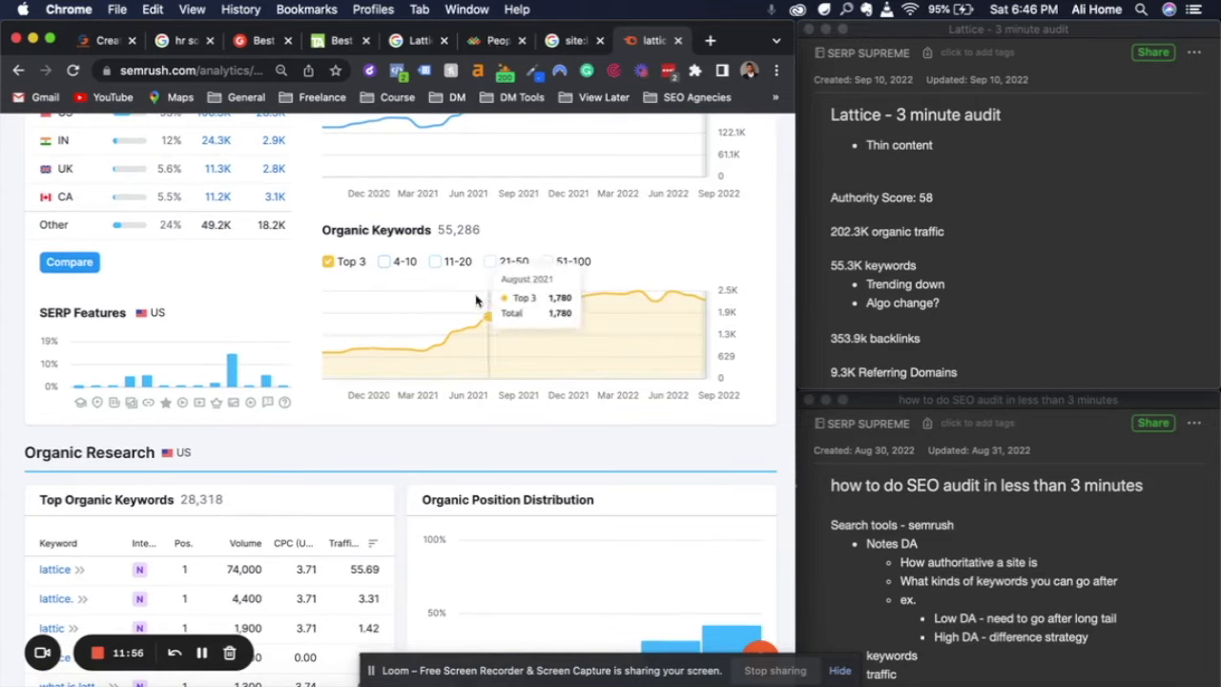
Replace Top 3 in the Organic Keywords chart with the 4-10, 11-20 and 21-50 ranges, viewing each trend separately
left_click(329, 262)
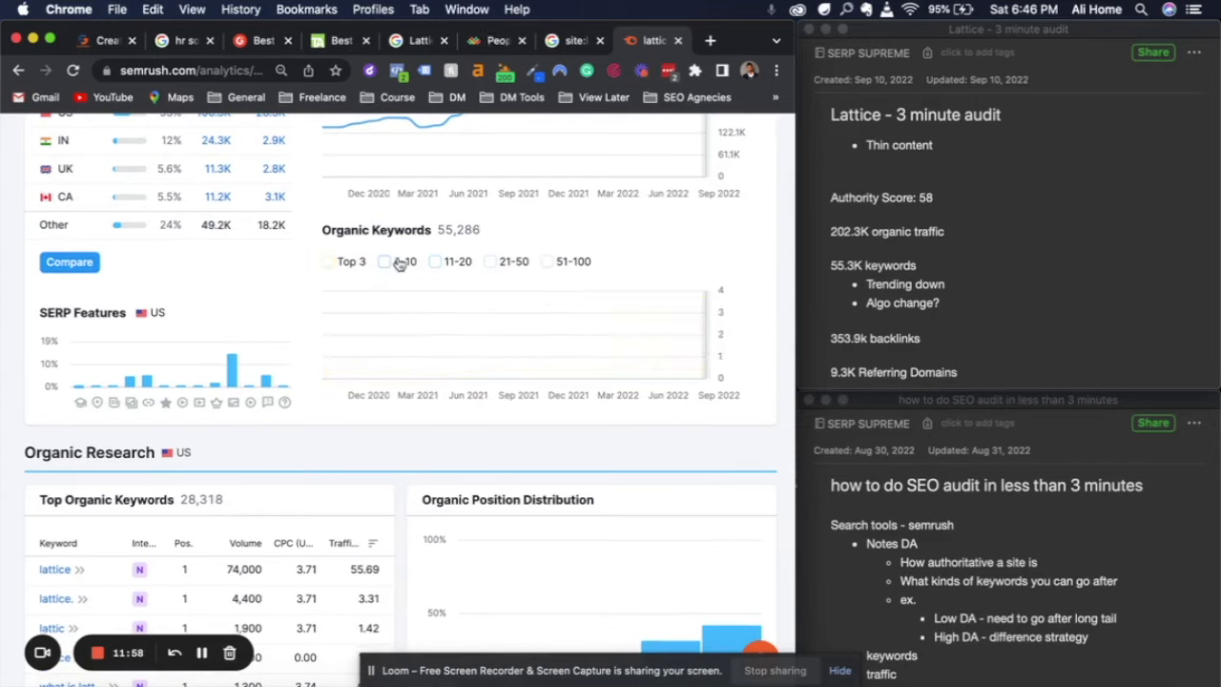
left_click(392, 264)
left_click(383, 268)
left_click(436, 263)
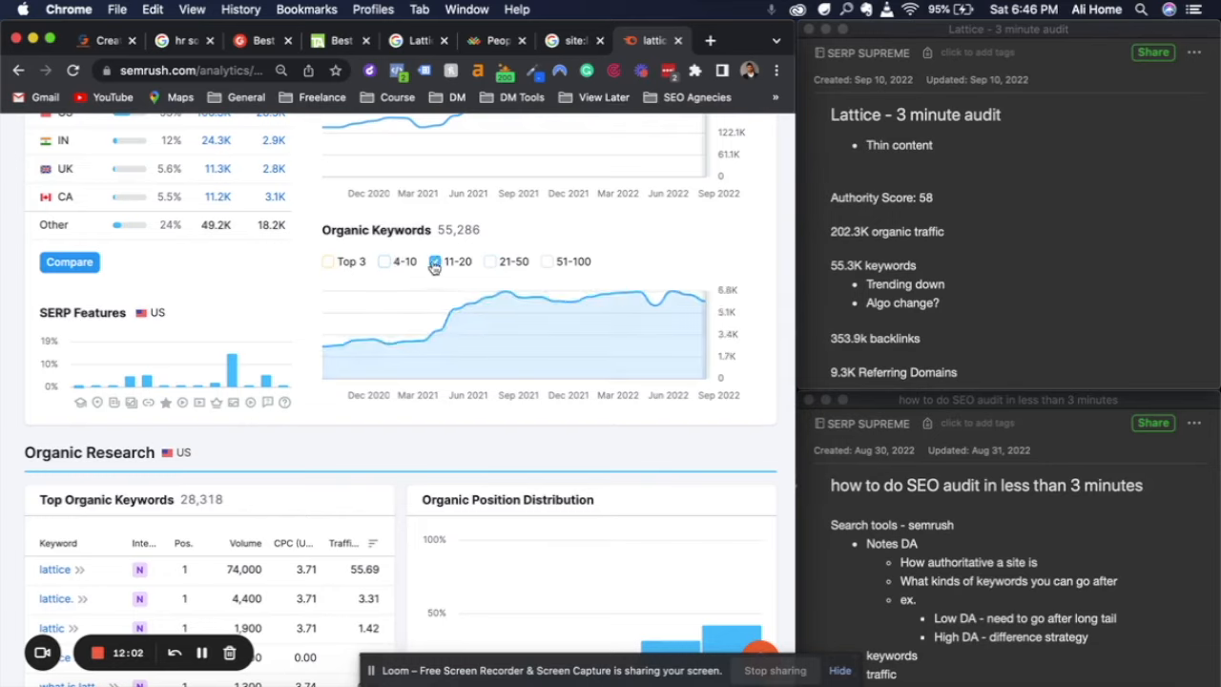
left_click(436, 263)
left_click(492, 264)
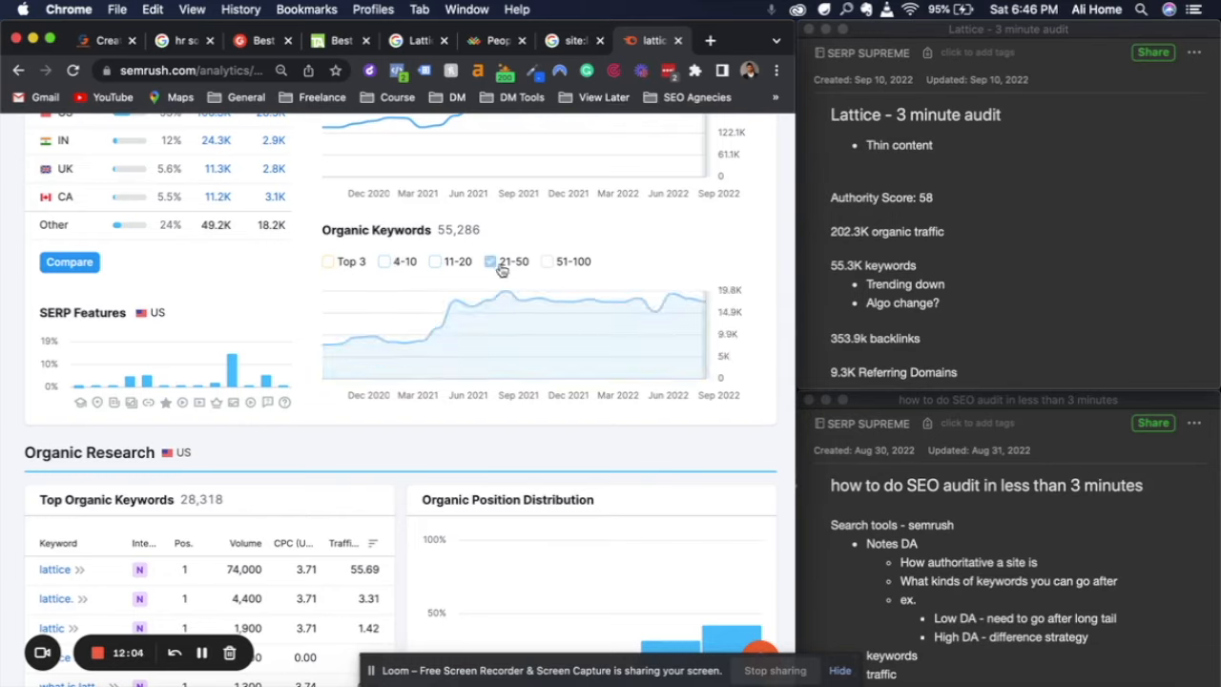
Replace the 21-50 range with 51-100 in the Organic Keywords chart to view only that trend
mouse_move(656, 314)
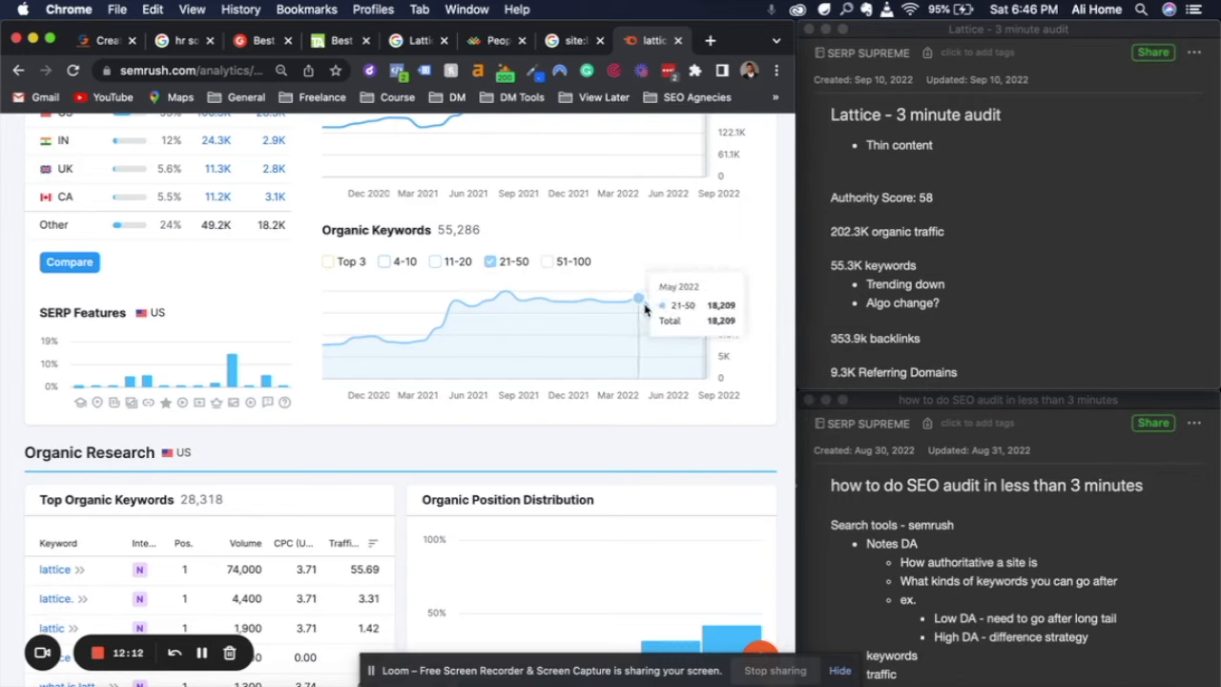
left_click(493, 266)
left_click(548, 266)
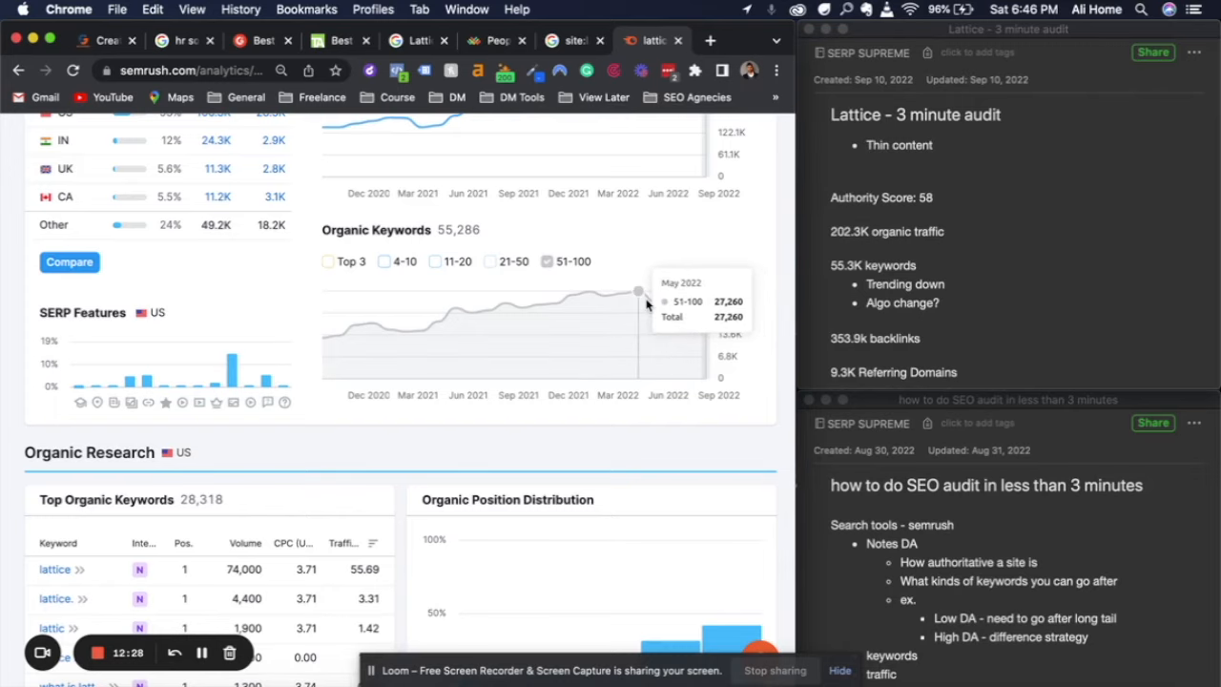
Add the line "What happened in may 2022" below the Referring Domains entry in the Lattice audit note
left_click(965, 366)
scroll(965, 365, "down", 3)
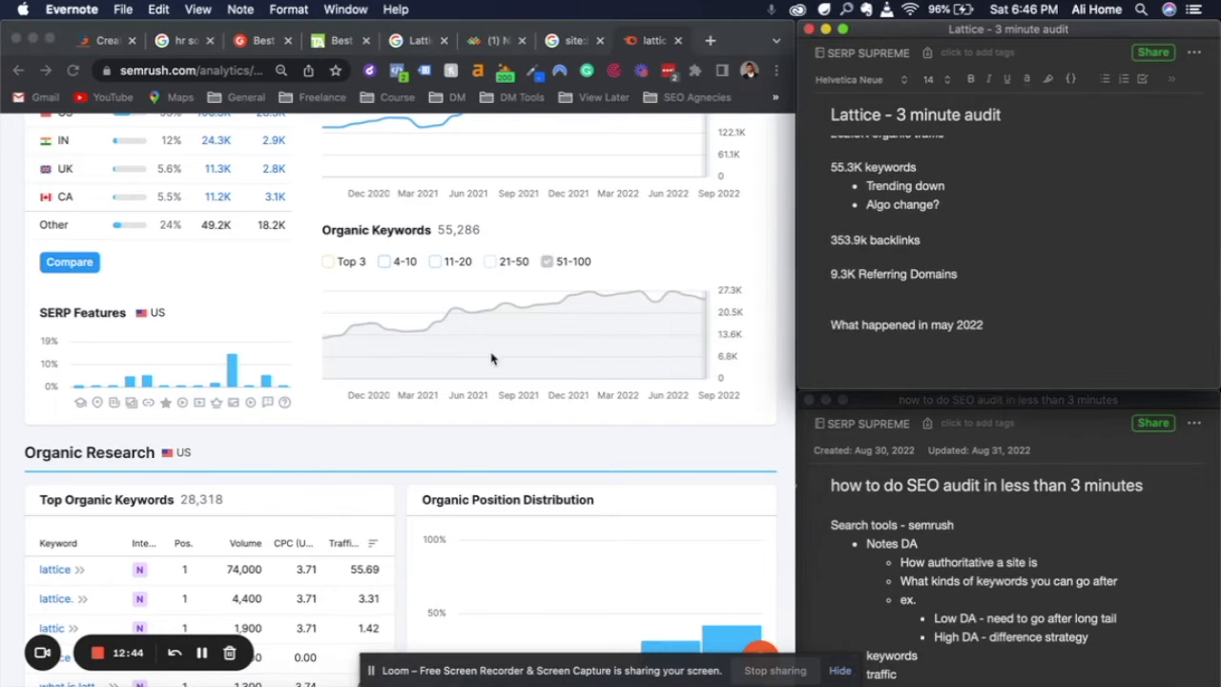
Open the Organic Research positions report for lattice.com from the keyword figure in the Domain Overview
scroll(491, 359, "down", 3)
scroll(491, 358, "down", 3)
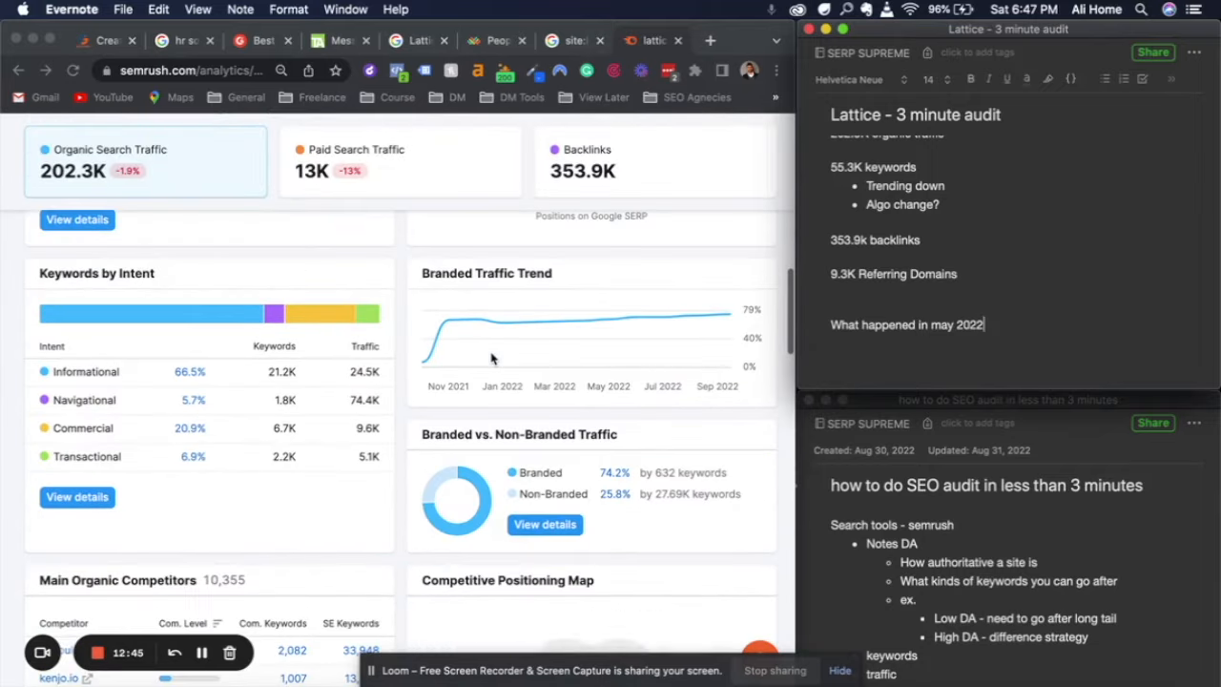
scroll(491, 359, "down", 2)
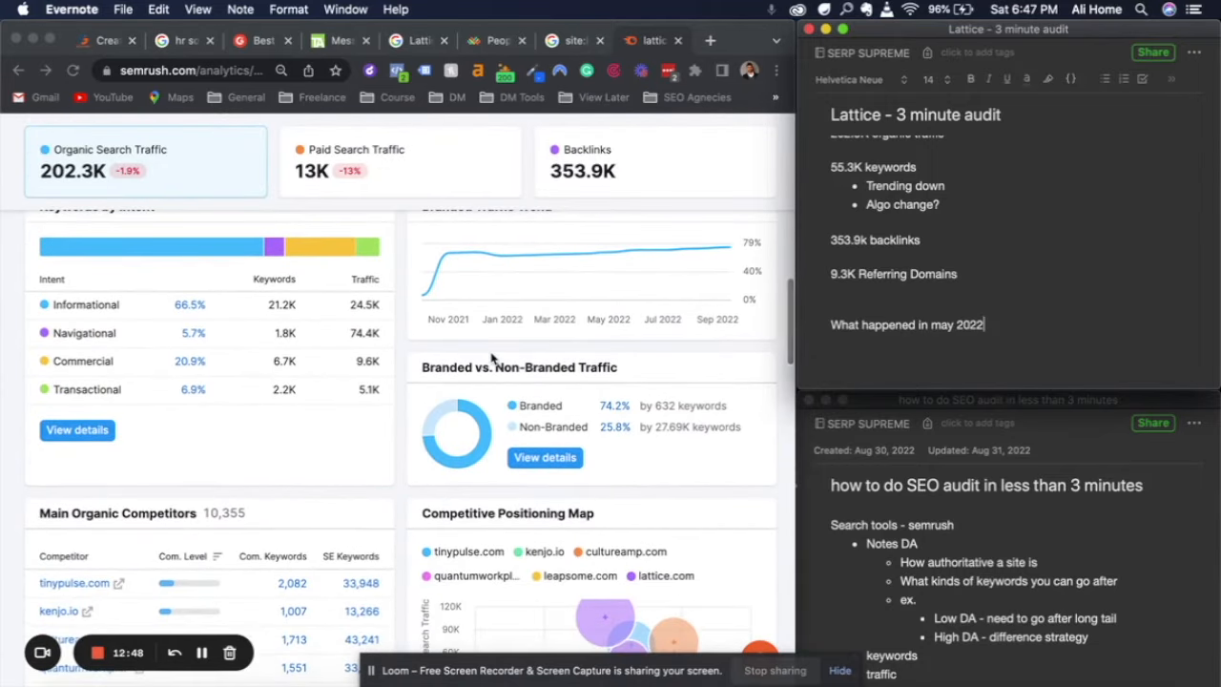
scroll(174, 378, "up", 1)
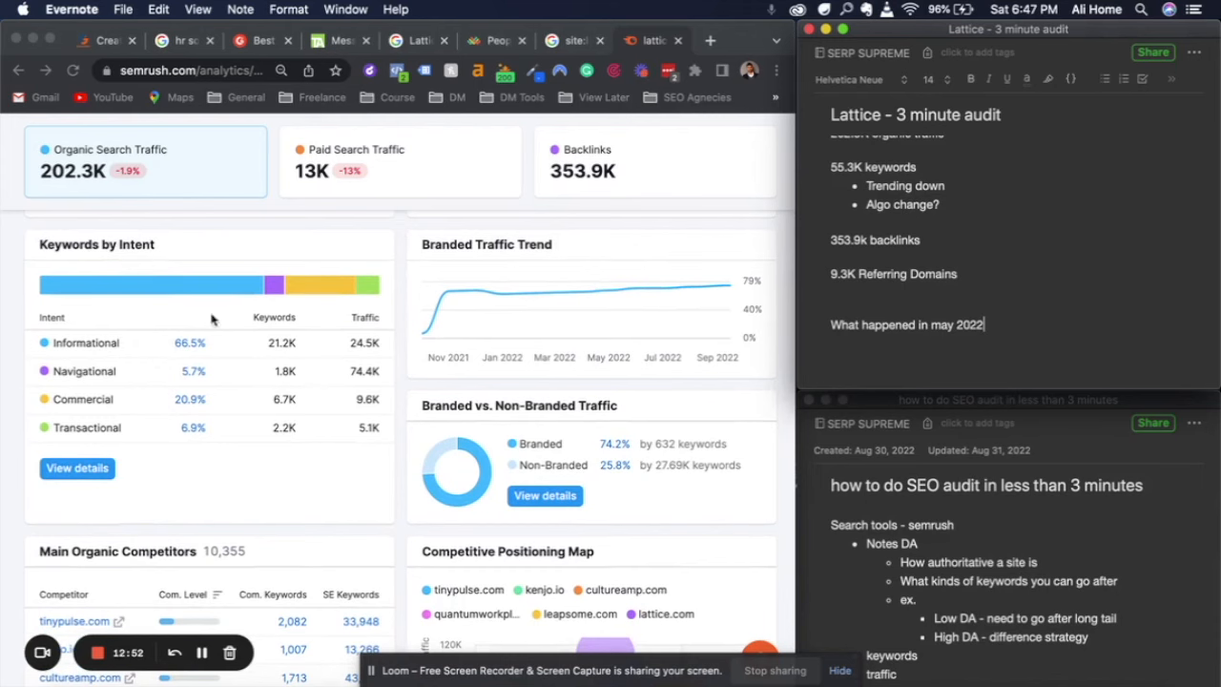
scroll(271, 416, "up", 10)
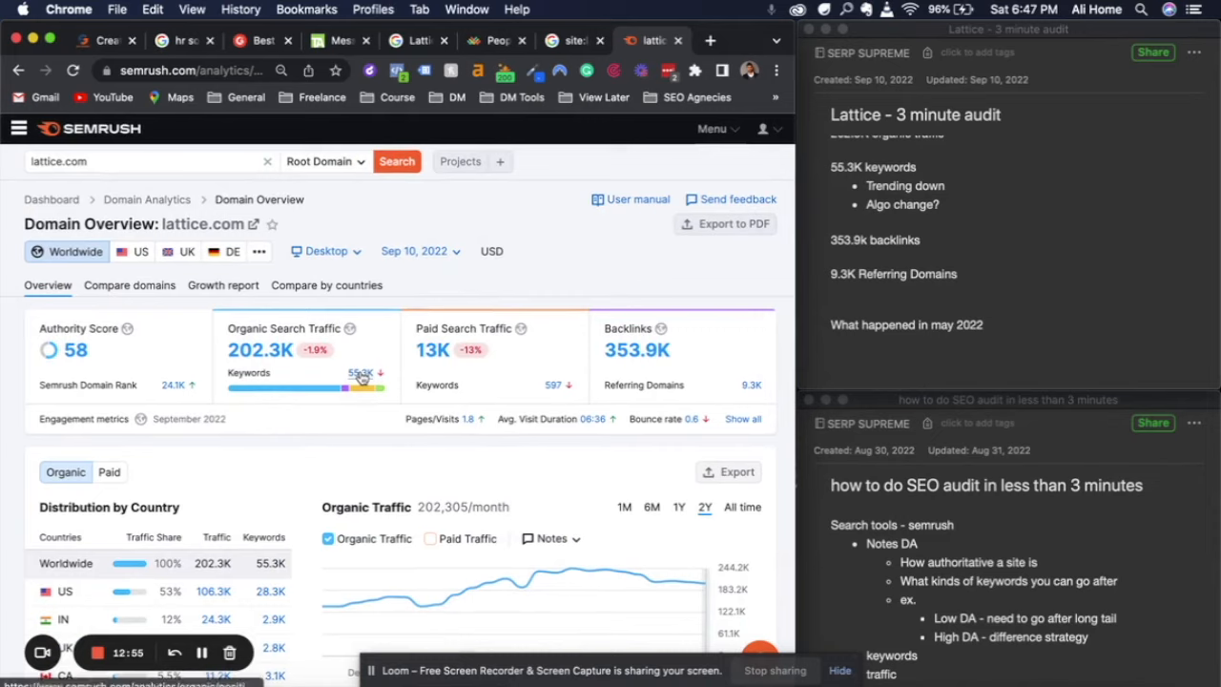
left_click(362, 373)
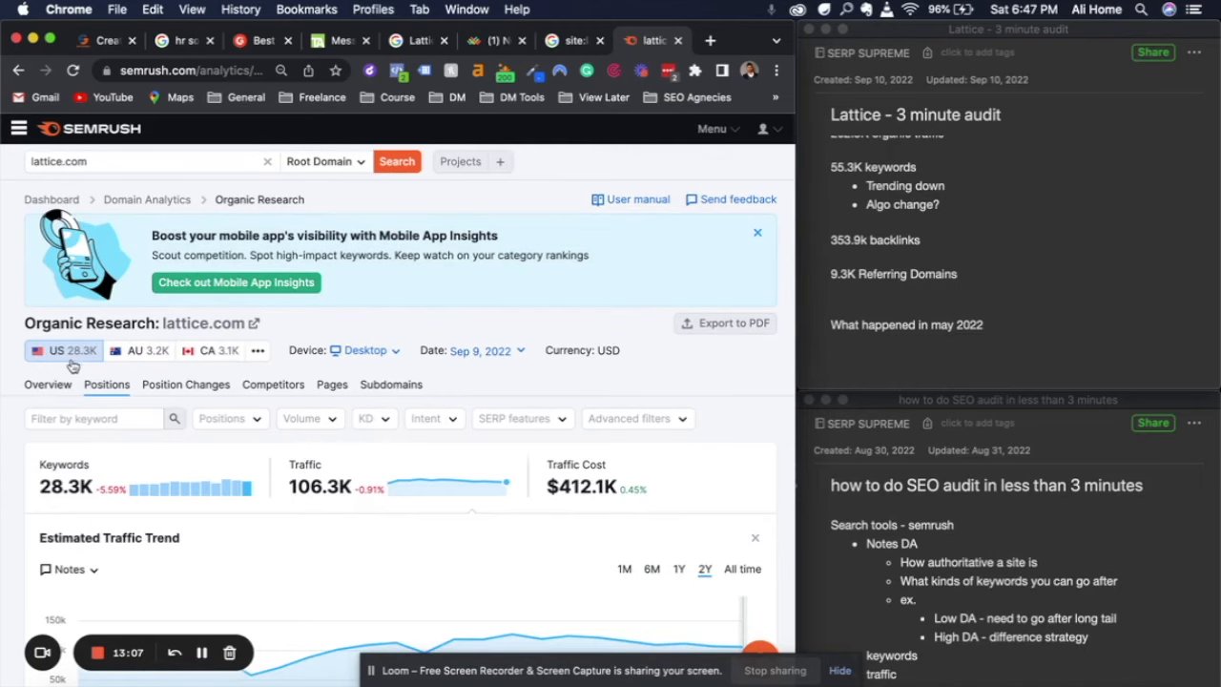
Examine the US keywords, traffic and traffic cost figures along with the two-year Estimated Traffic Trend
scroll(233, 439, "down", 5)
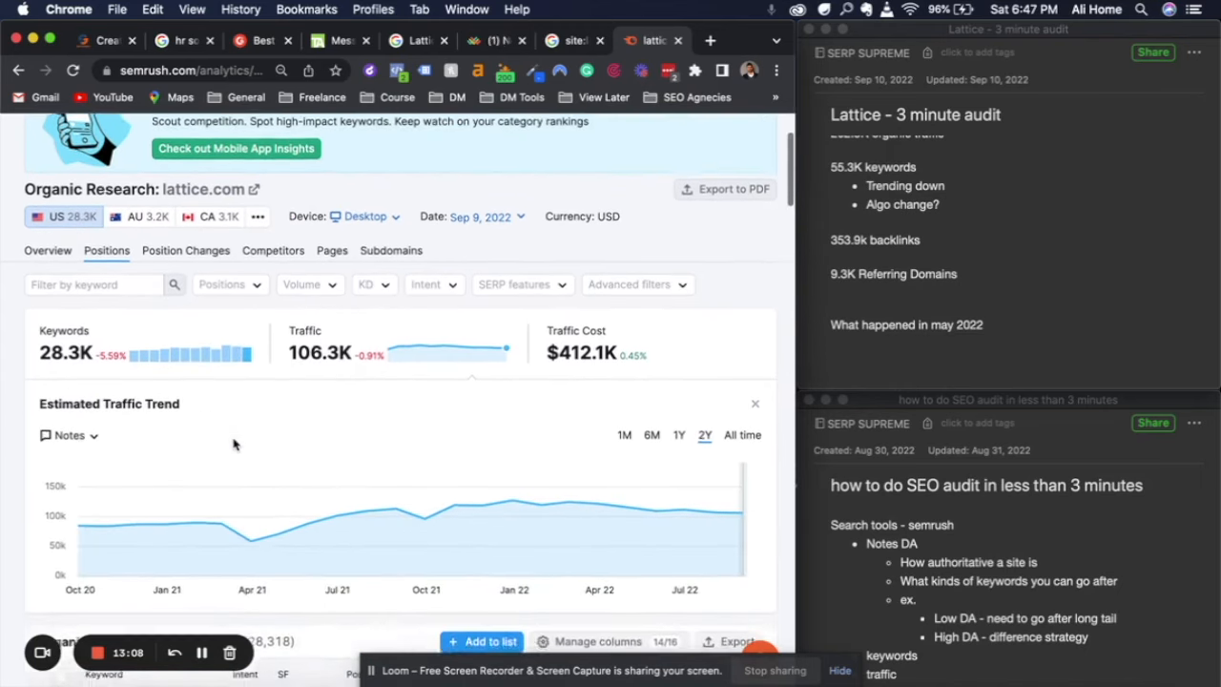
scroll(234, 444, "down", 1)
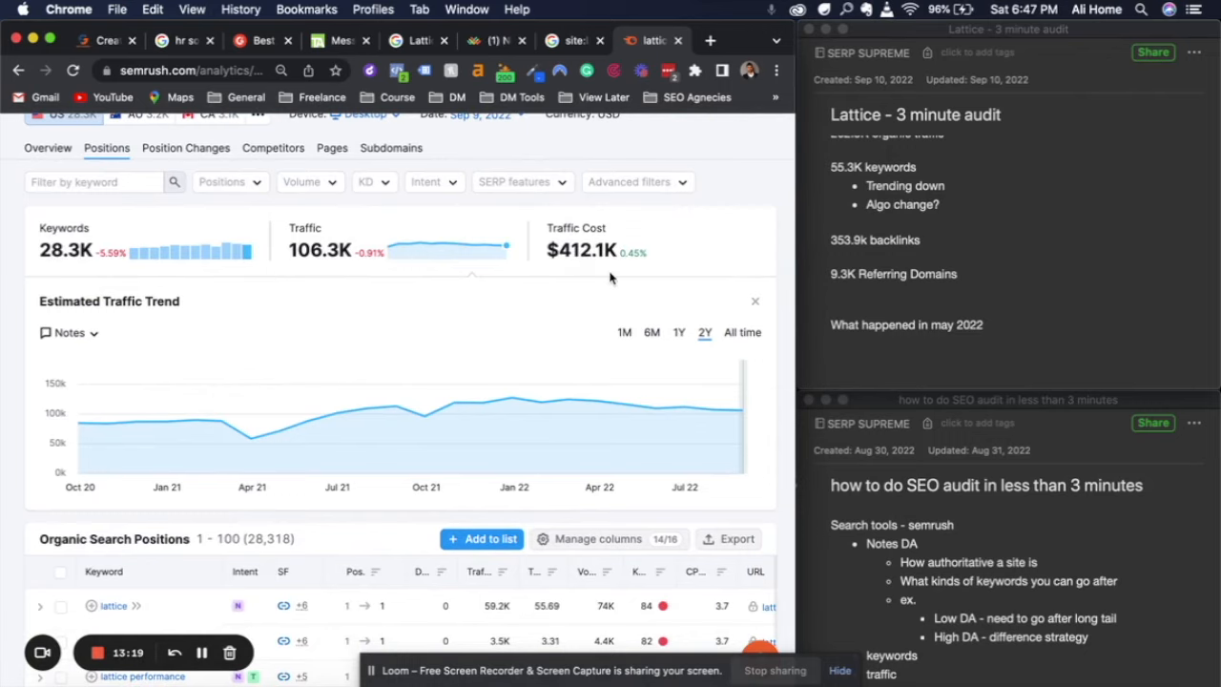
scroll(610, 277, "down", 2)
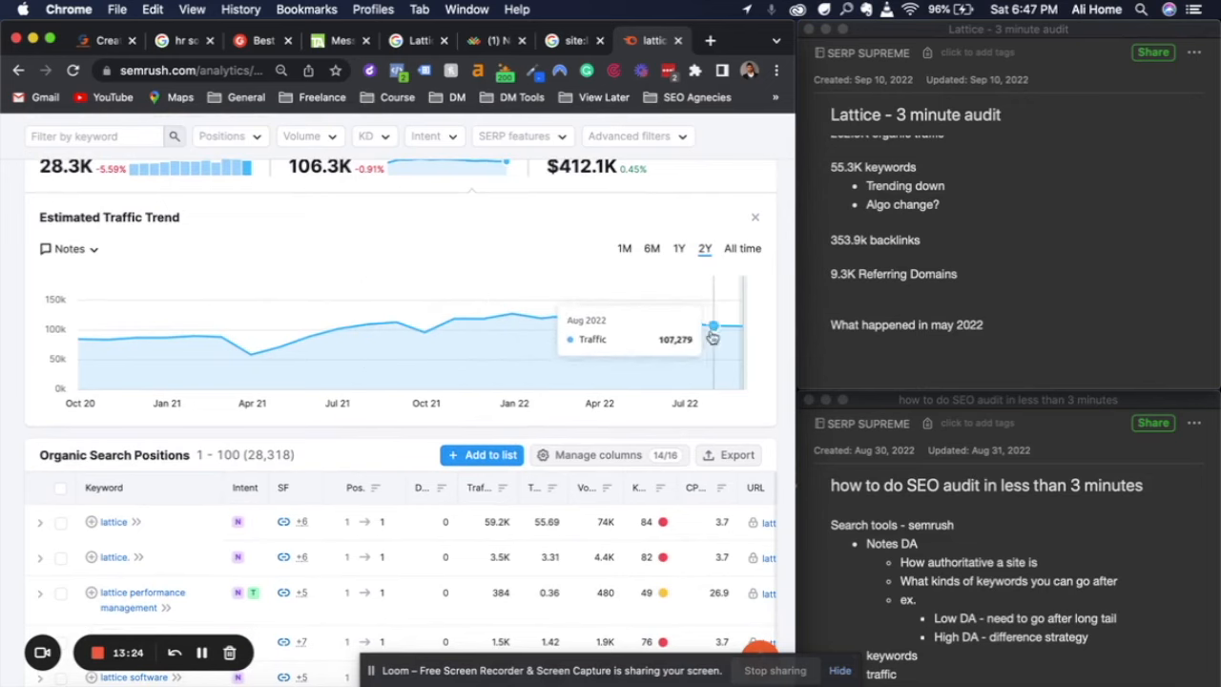
scroll(656, 329, "down", 4)
scroll(657, 329, "up", 6)
scroll(660, 331, "up", 1)
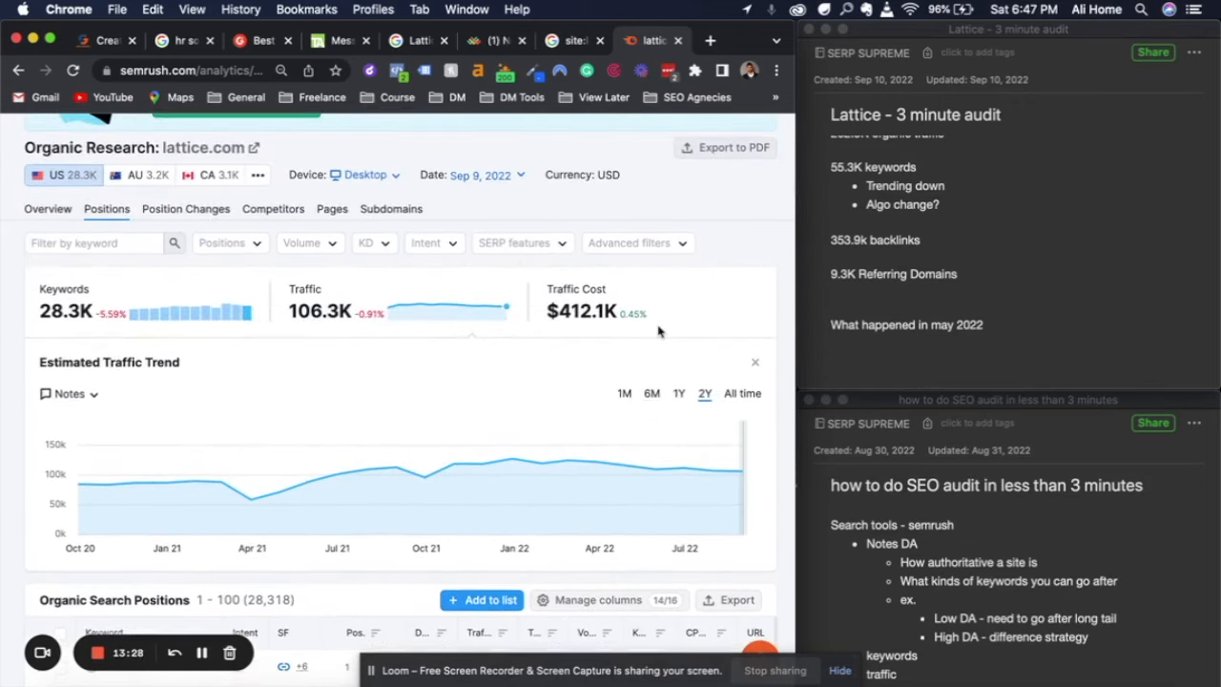
scroll(659, 332, "down", 1)
scroll(658, 331, "down", 2)
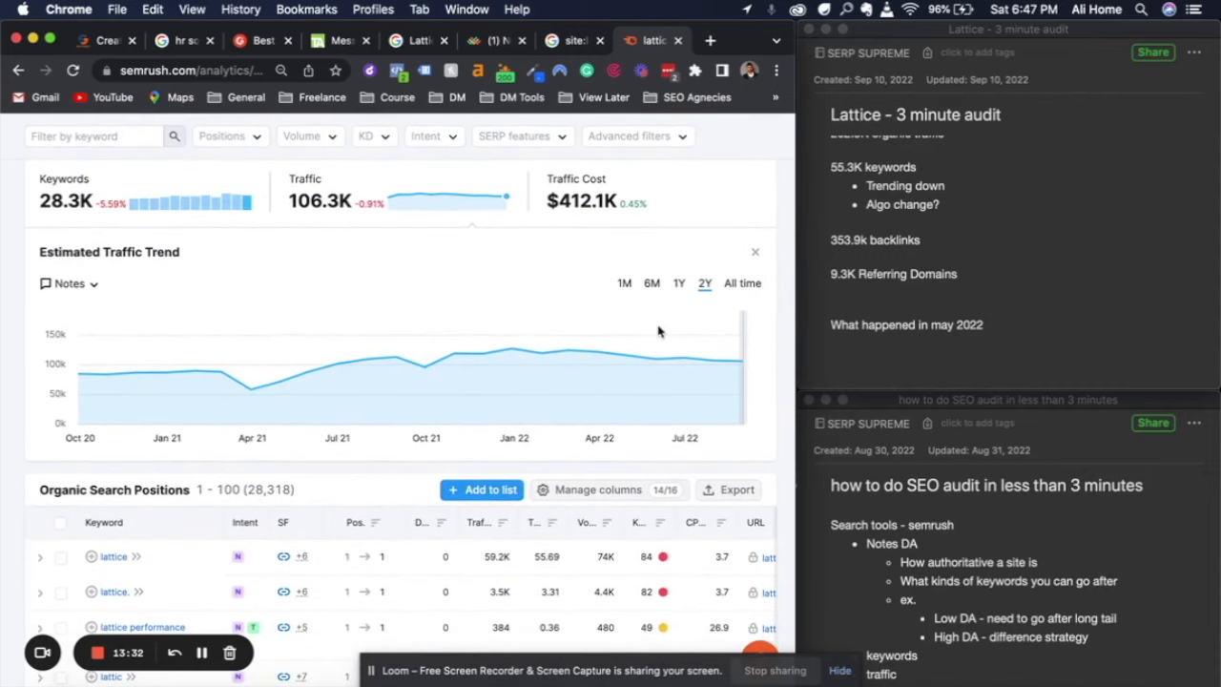
Examine the Organic Search Positions table for branded "lattice" keywords, their rankings, traffic, volume and difficulty
scroll(658, 331, "down", 6)
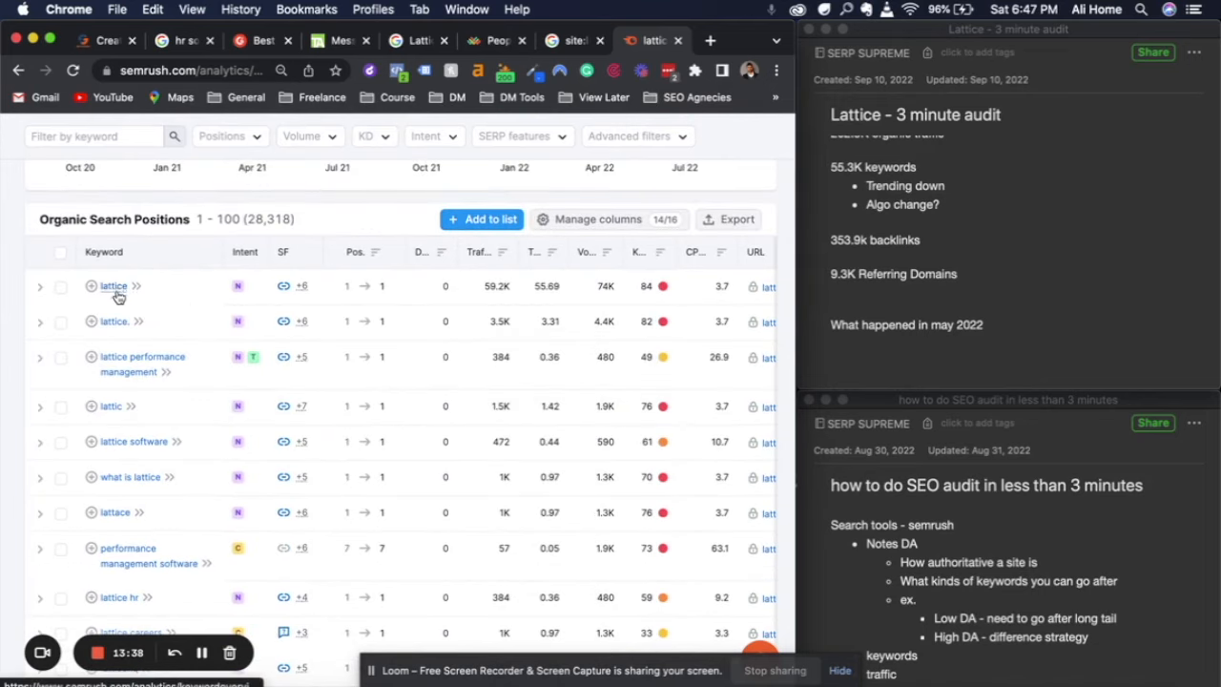
mouse_move(488, 296)
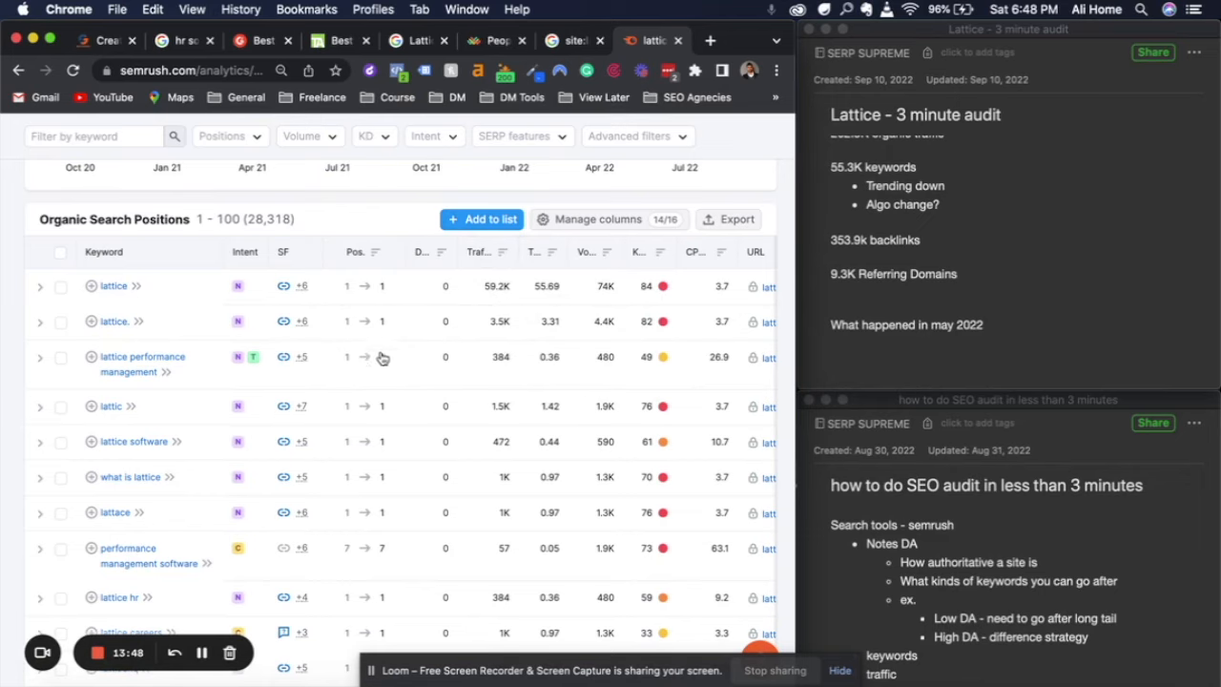
scroll(379, 352, "down", 3)
scroll(382, 377, "down", 5)
scroll(382, 377, "down", 8)
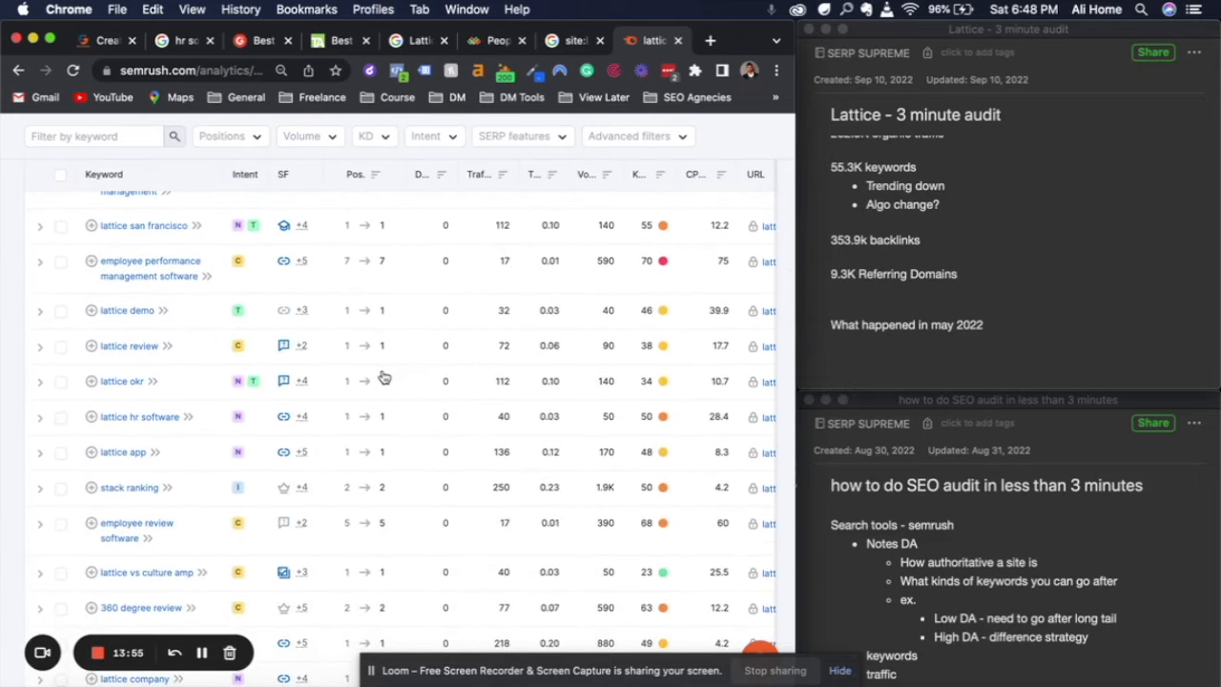
scroll(383, 377, "up", 15)
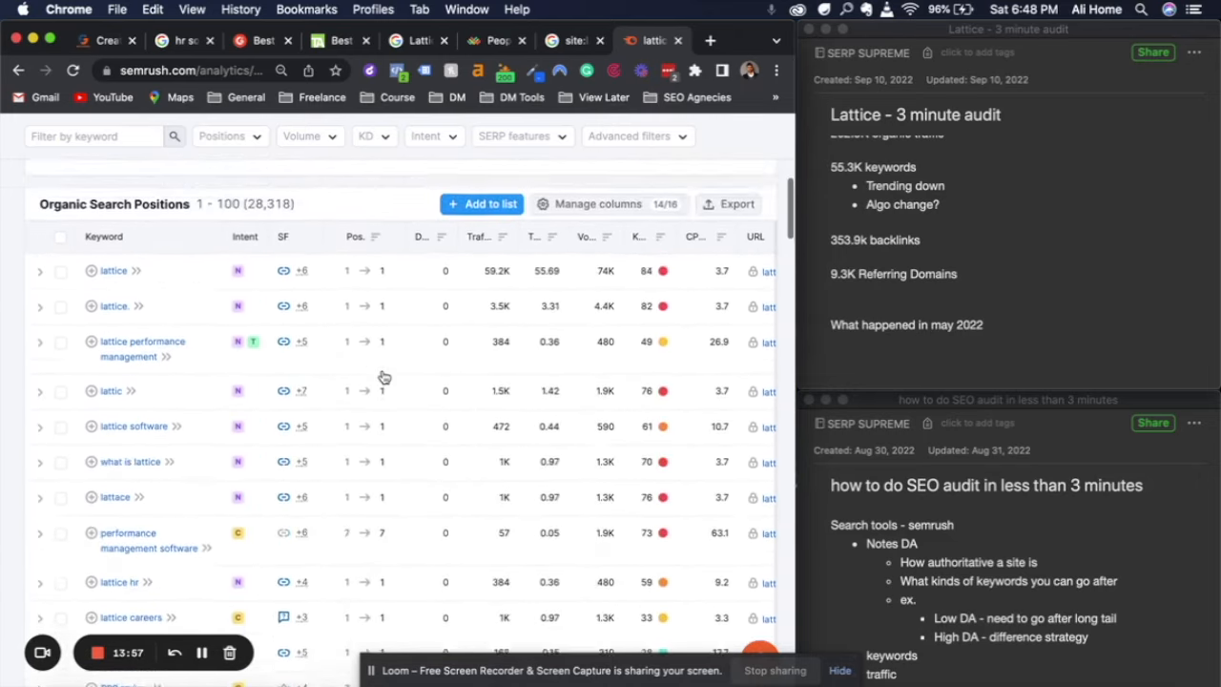
scroll(382, 377, "up", 2)
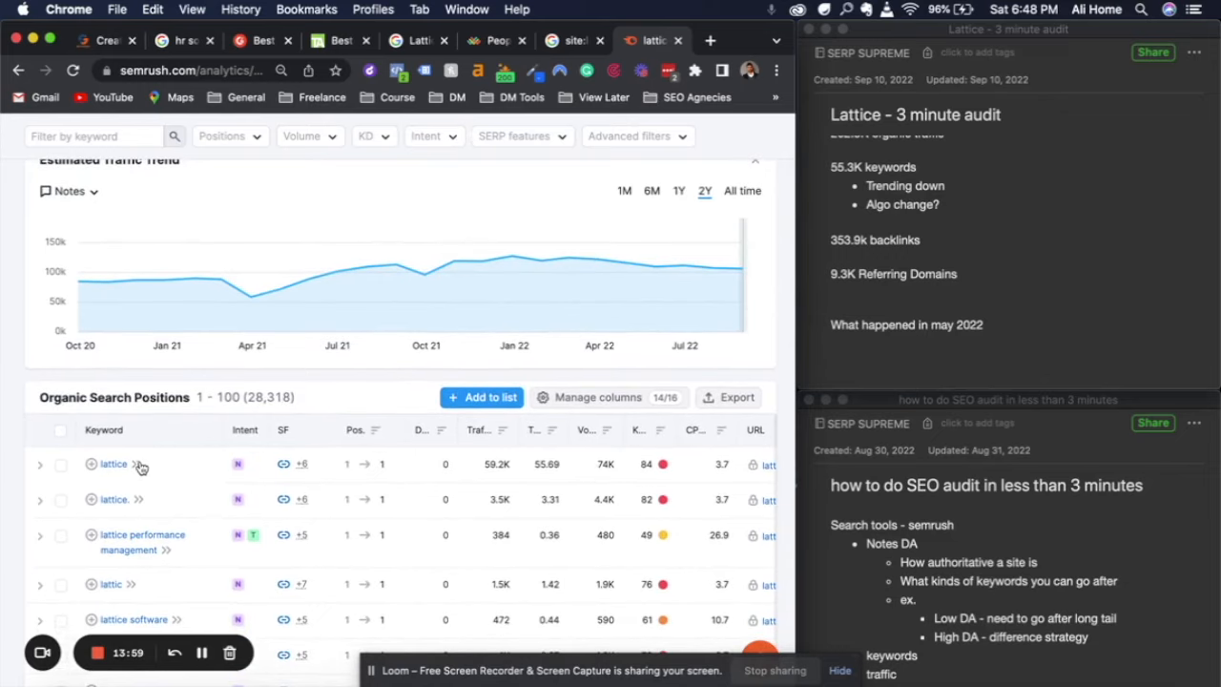
left_click_drag(125, 462, 96, 466)
Apply an advanced filter to the organic positions that excludes keywords containing "lattice"
scroll(513, 296, "up", 5)
scroll(513, 296, "up", 5)
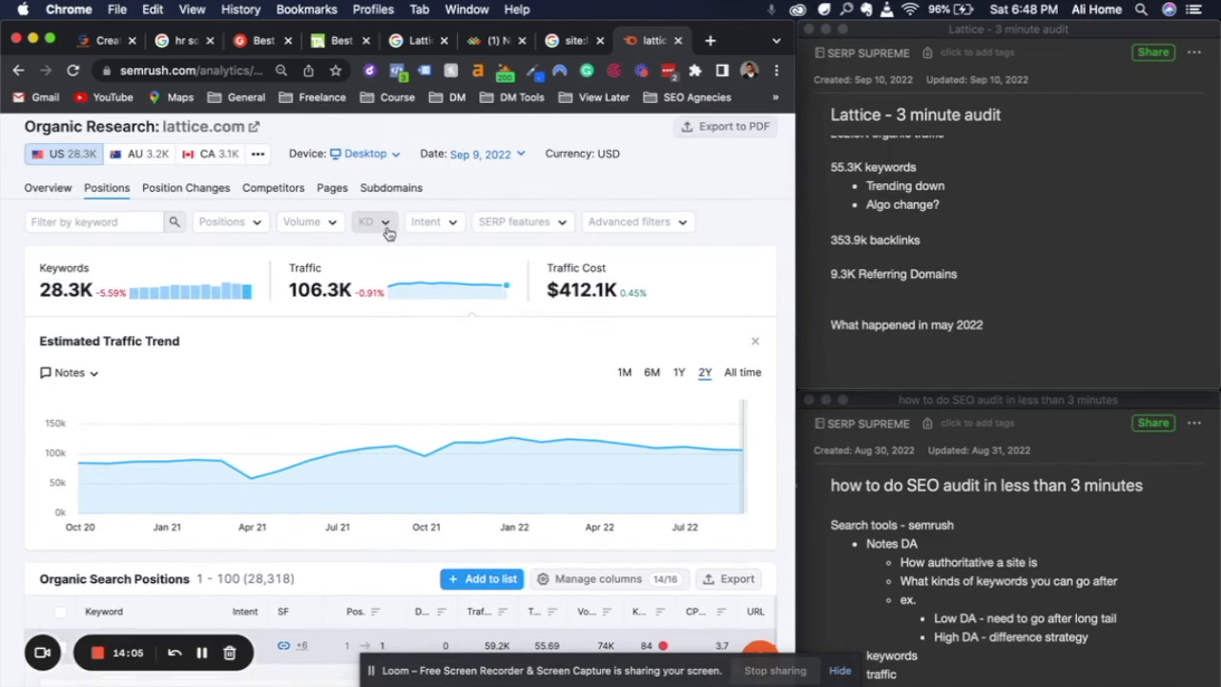
left_click(644, 225)
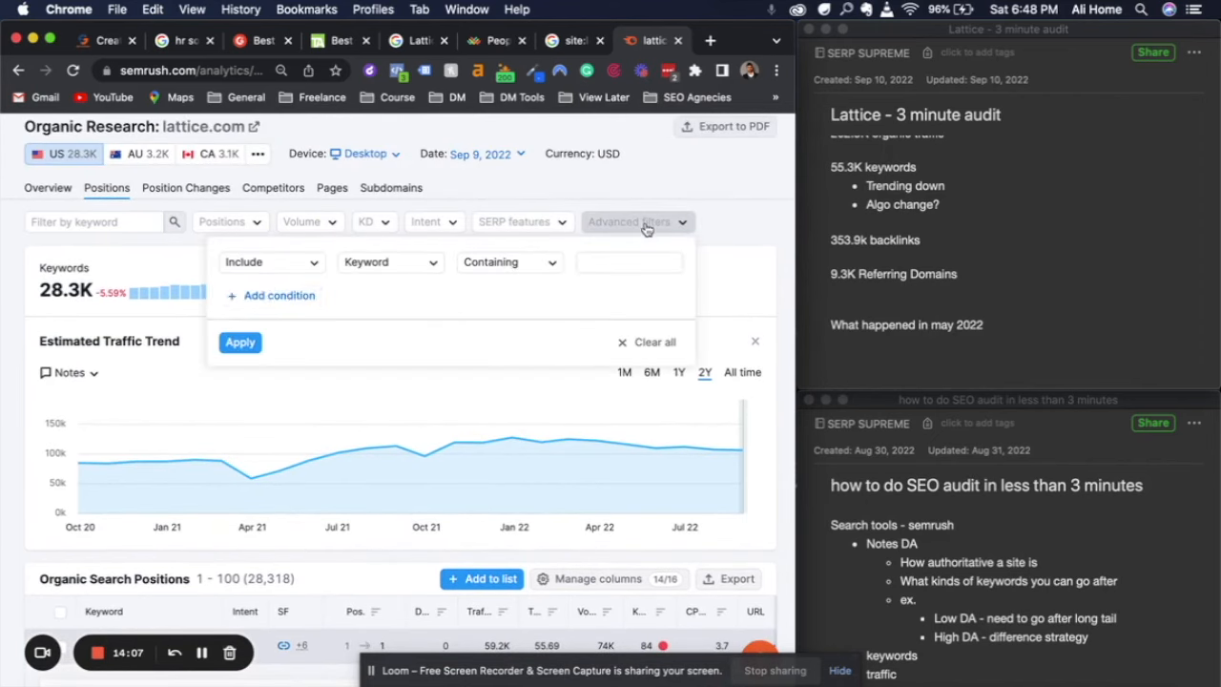
left_click(285, 265)
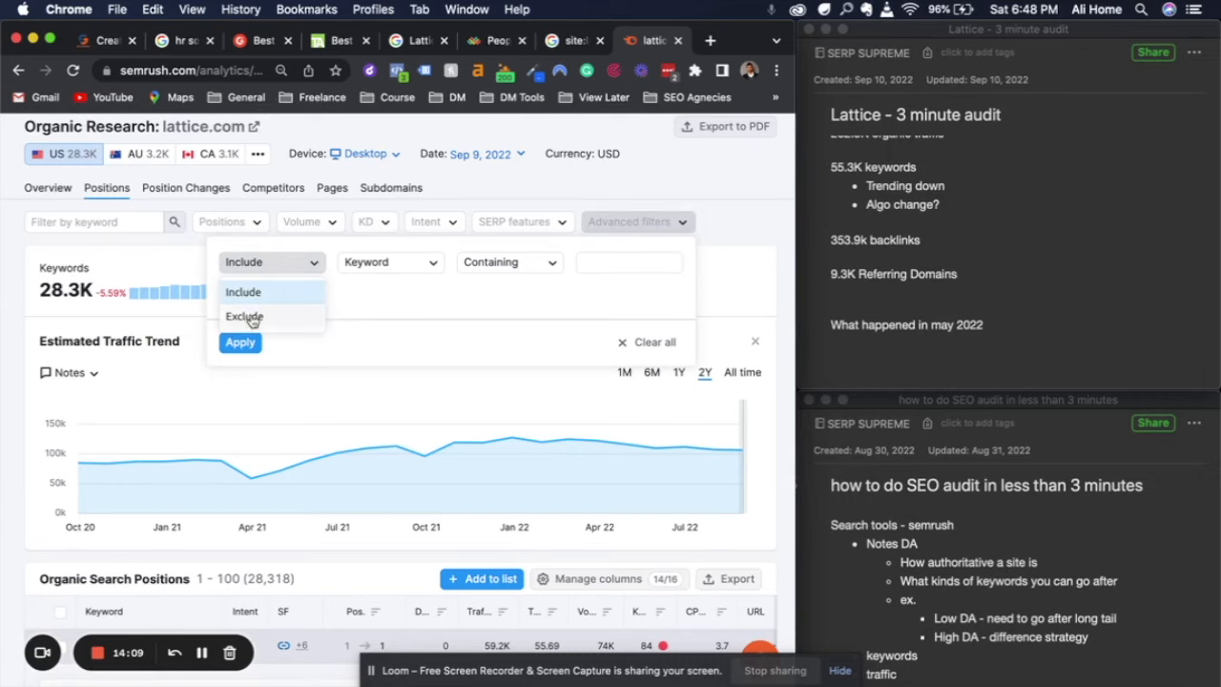
left_click(296, 314)
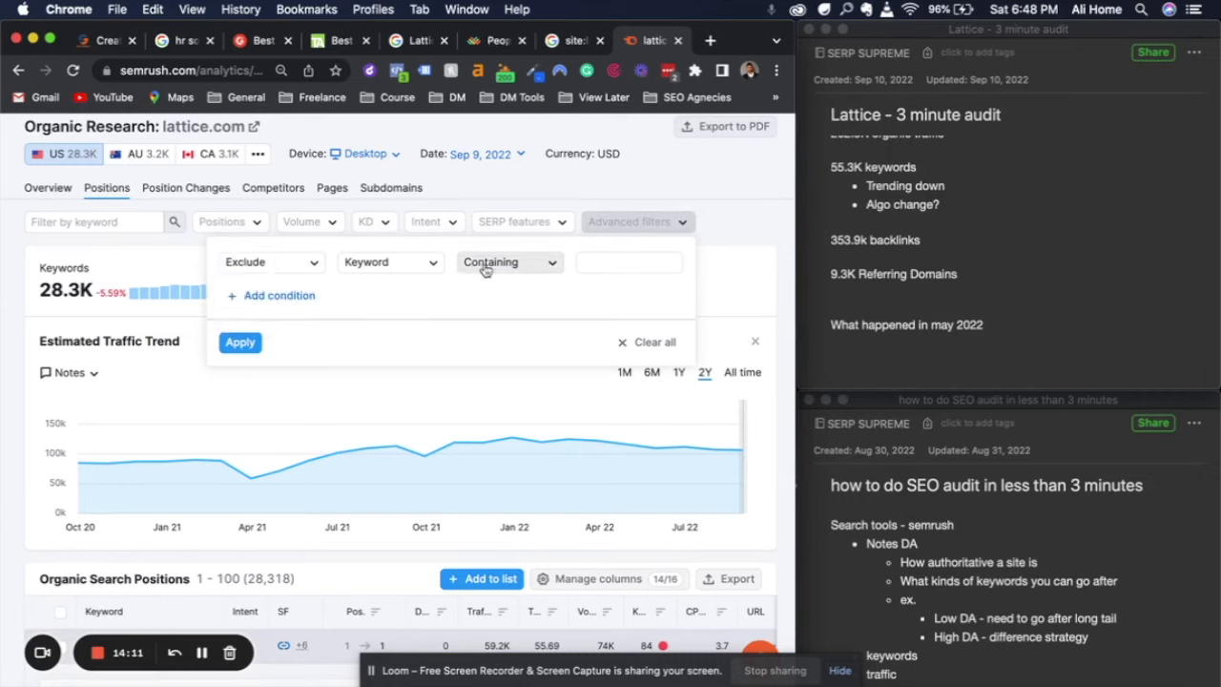
left_click(593, 263)
type("lattice")
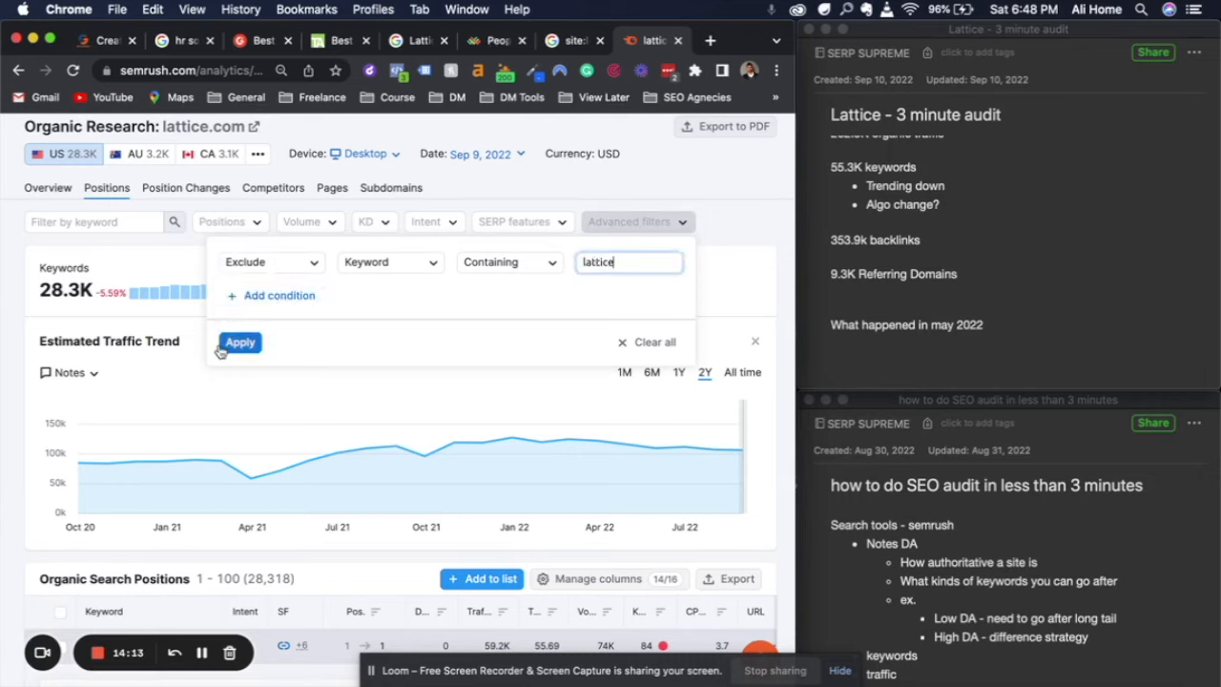
left_click(229, 345)
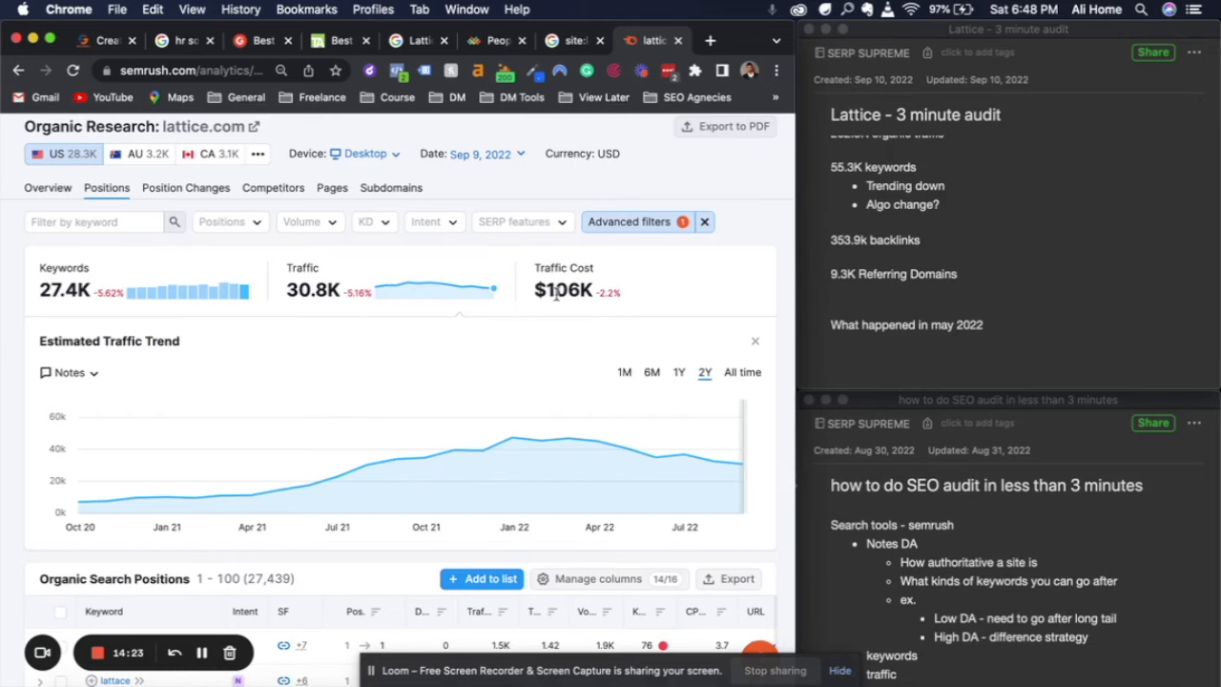
Widen the browser window over the notes to show the filtered positions table with its URL and cost columns
scroll(556, 293, "down", 1)
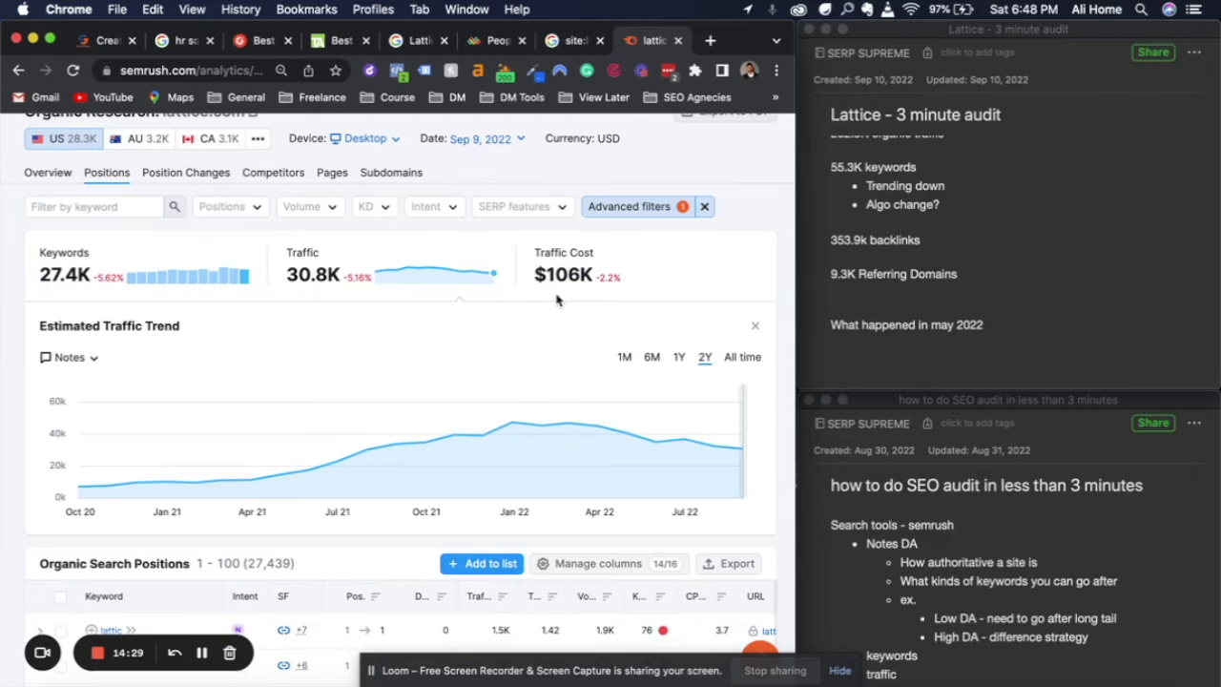
scroll(556, 300, "down", 10)
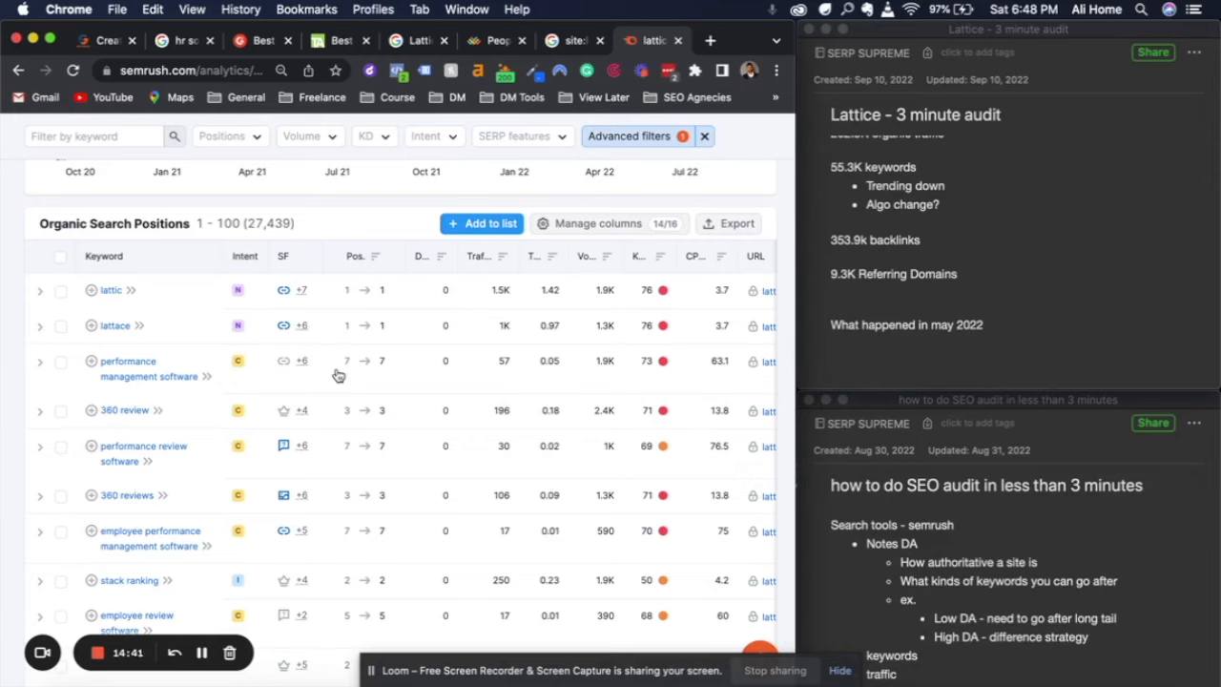
scroll(336, 375, "down", 2)
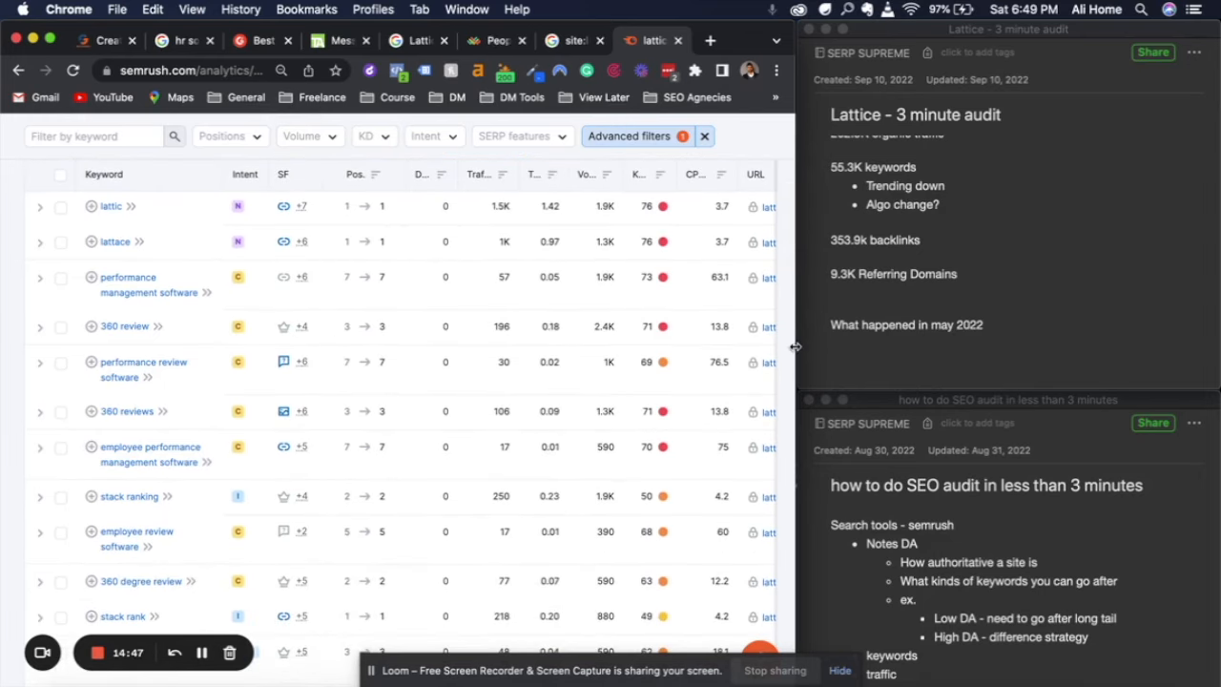
left_click_drag(795, 347, 1188, 318)
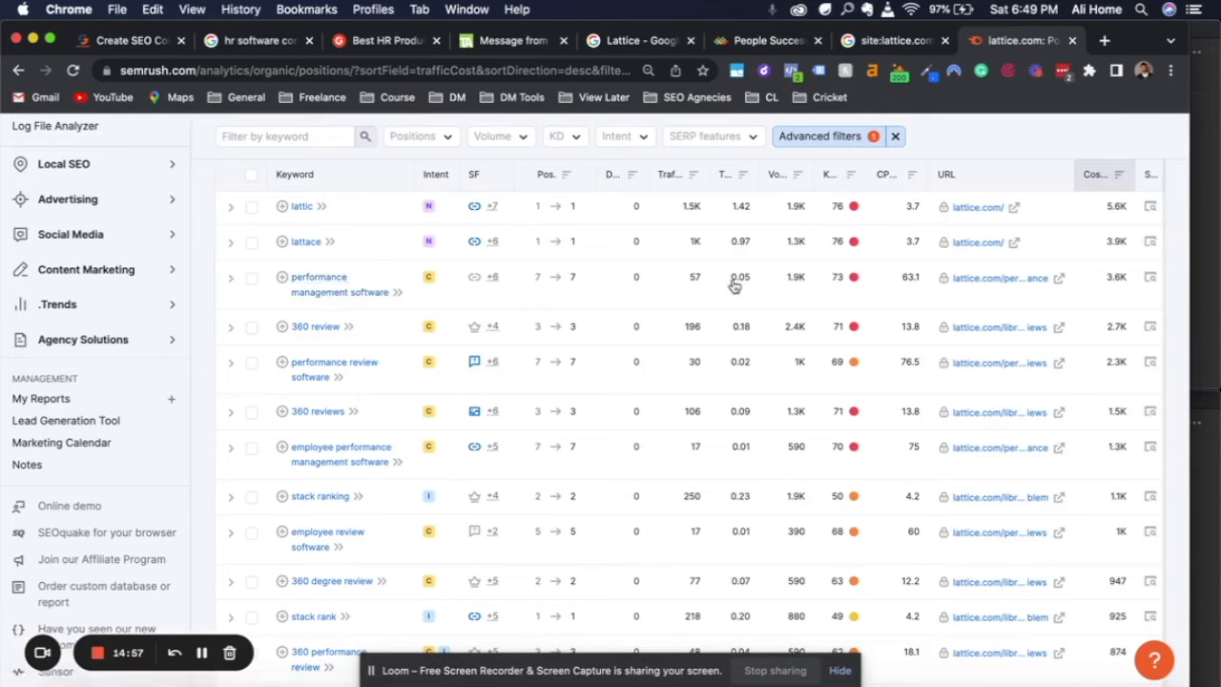
mouse_move(797, 283)
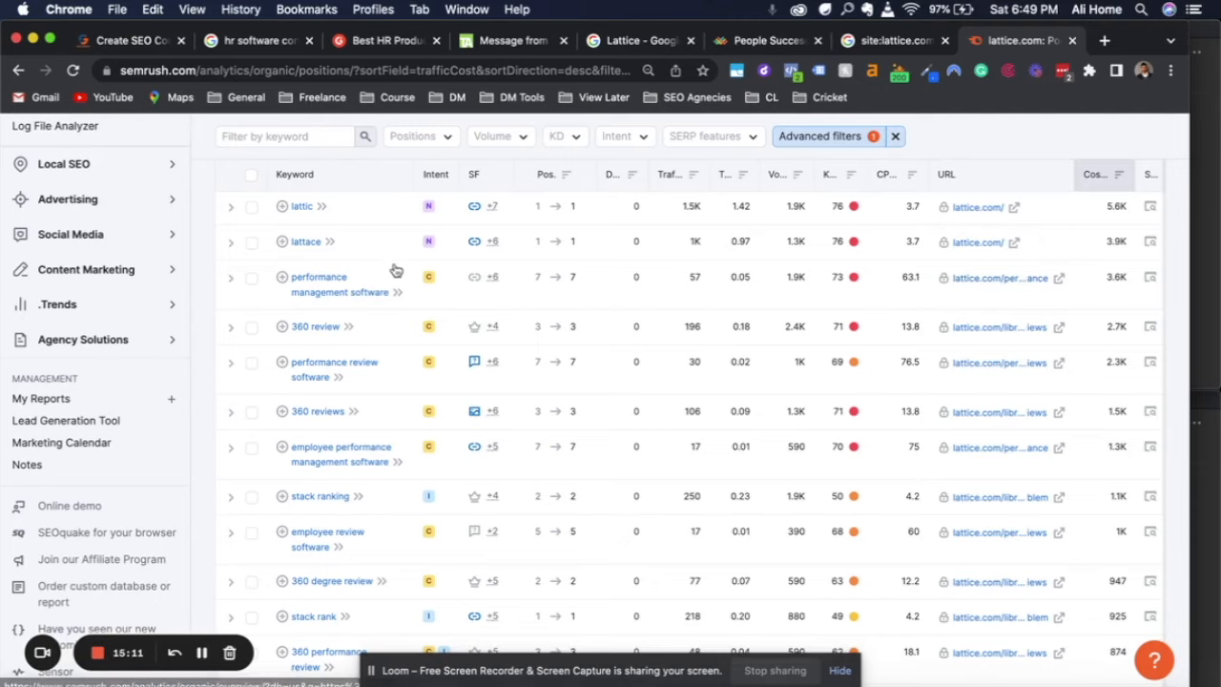
Copy the keyword "performance management software" into the audit note as "Best kw - performance management software"
left_click_drag(405, 297, 287, 277)
key("super+c")
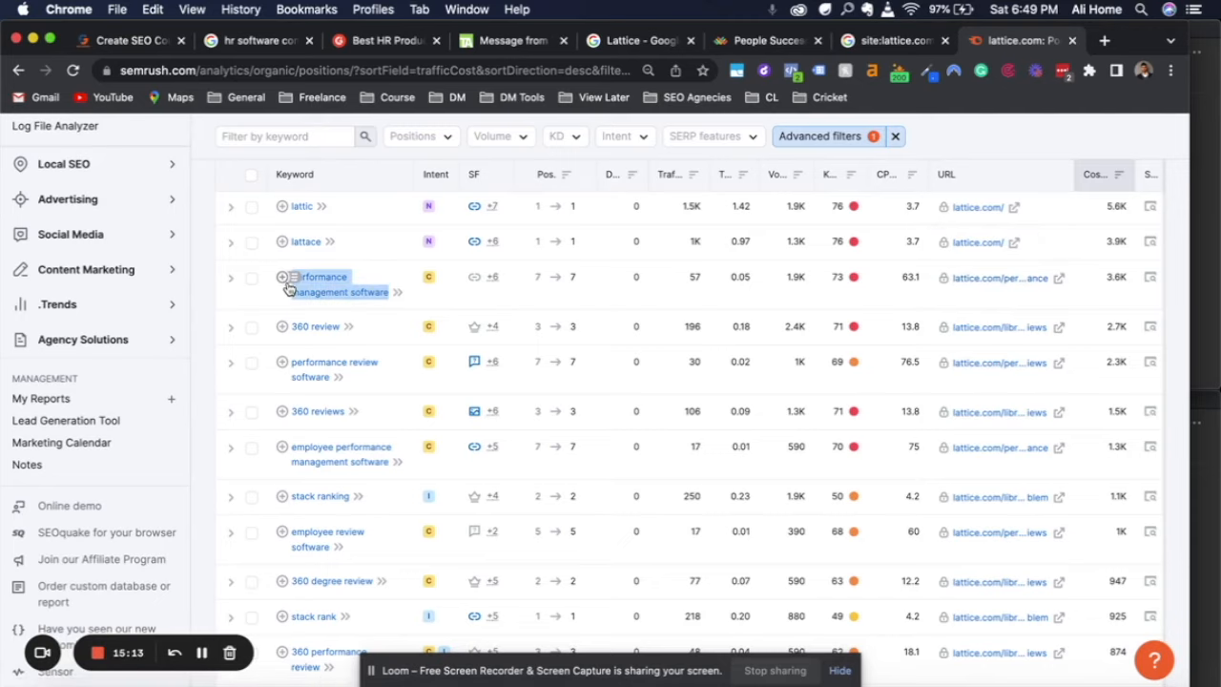
left_click(1208, 456)
left_click(1204, 303)
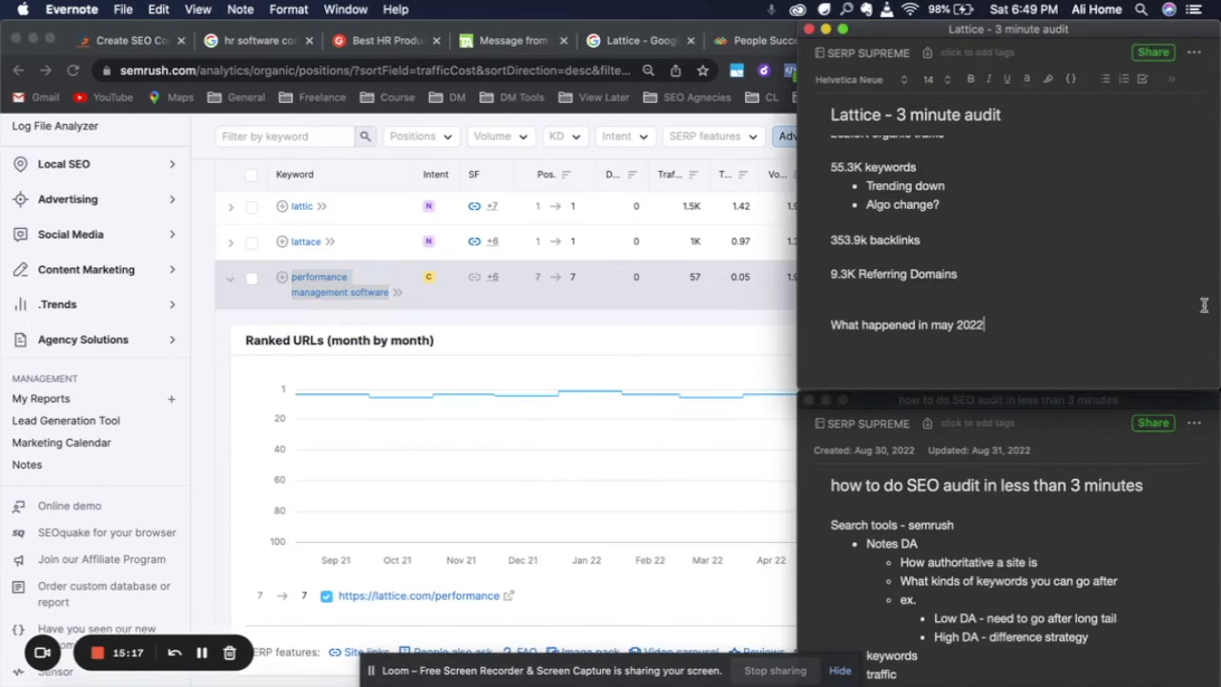
key("Return")
type("Best kew -")
key("super+v")
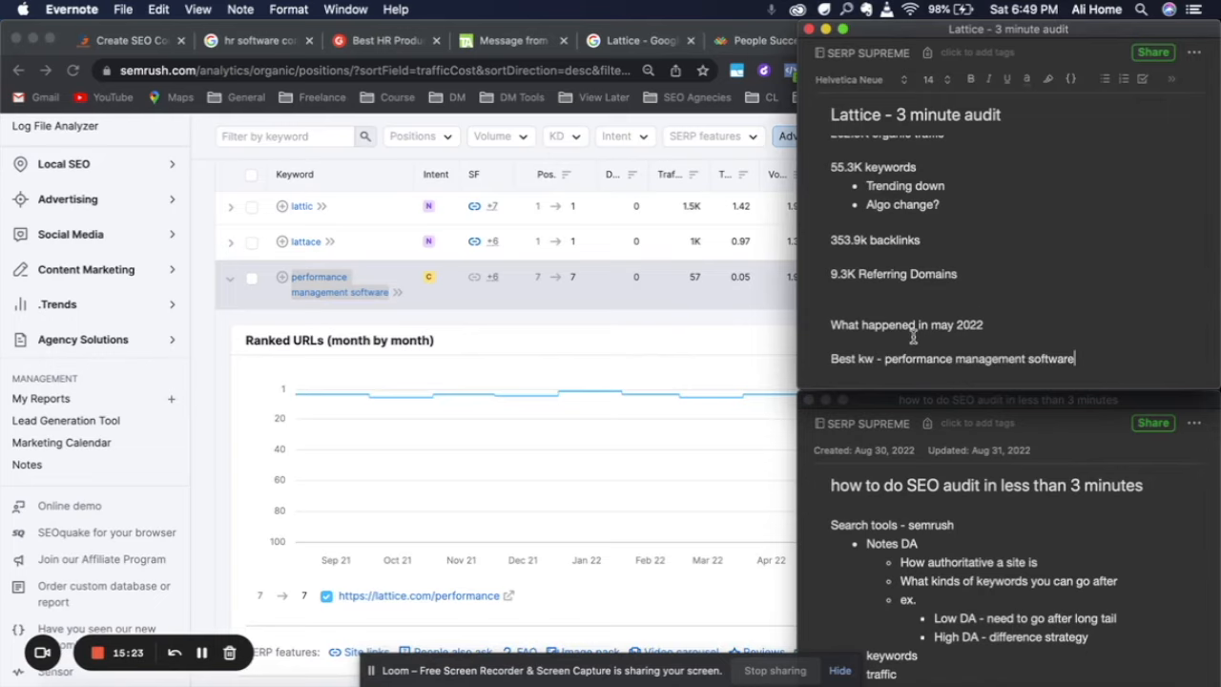
Return to the positions table and collapse the Ranked URLs details to review the remaining non-branded keywords
left_click(639, 309)
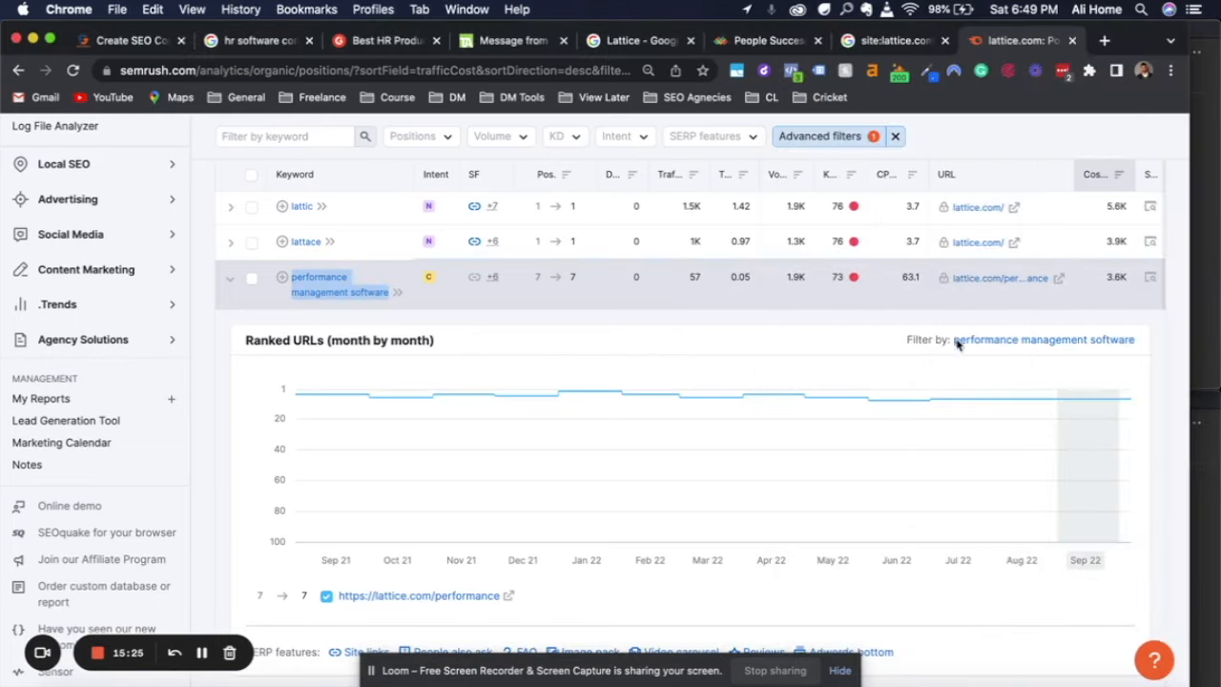
left_click(901, 301)
left_click(901, 302)
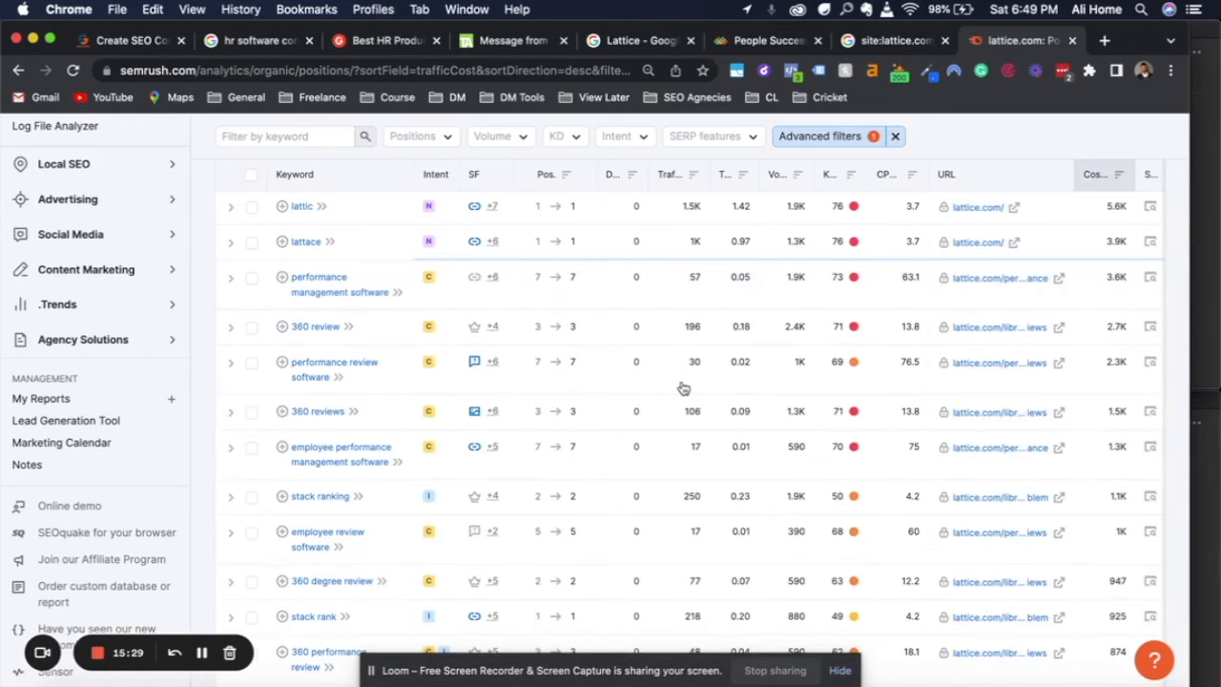
scroll(683, 388, "down", 2)
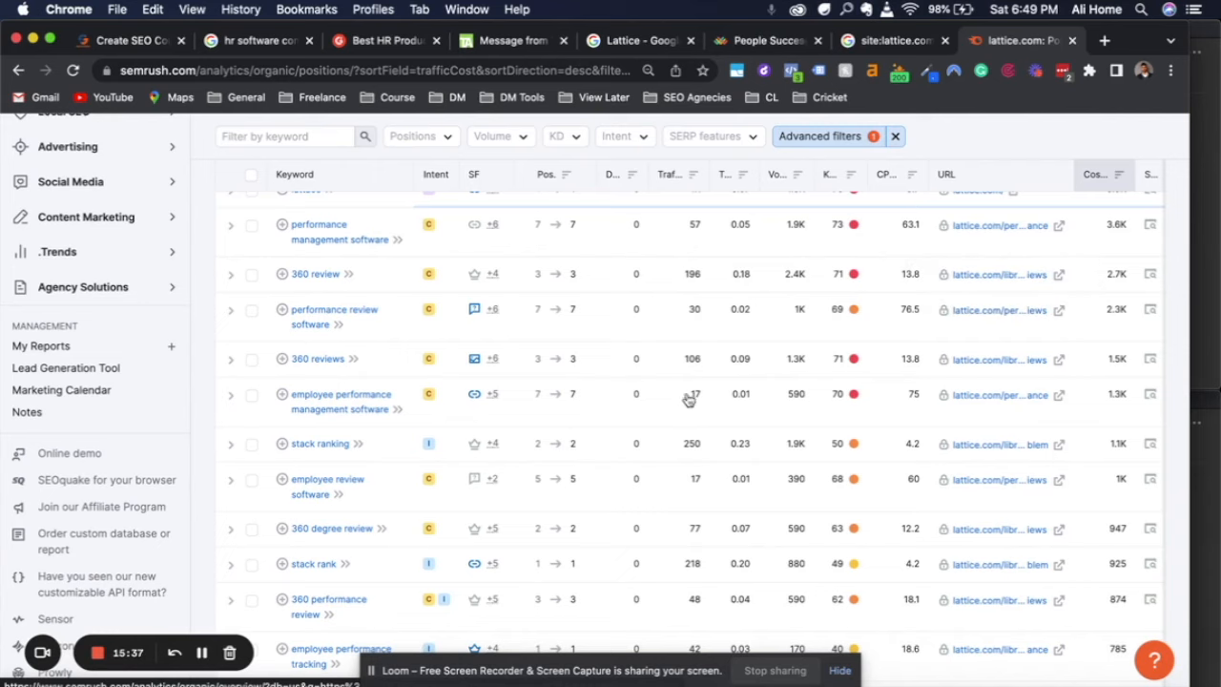
Examine the filtered organic keywords, checking their ranking URLs, traffic, keyword difficulty and traffic cost for commercial non-branded terms
scroll(576, 449, "down", 1)
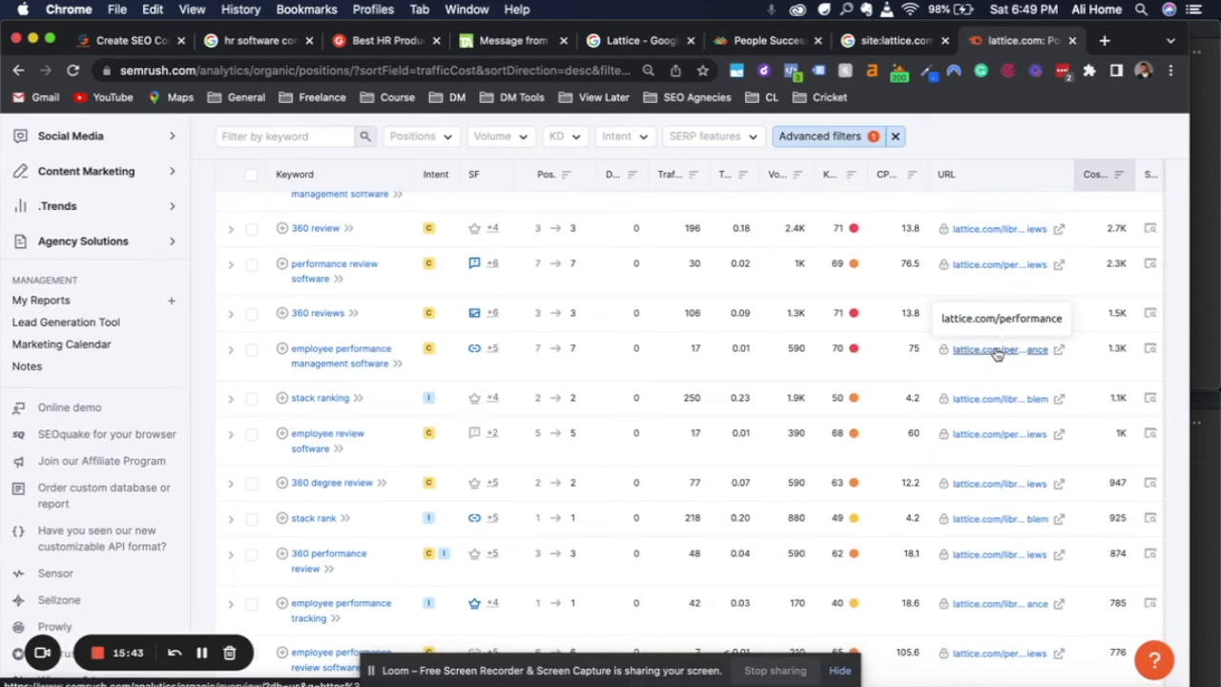
scroll(697, 480, "down", 3)
scroll(697, 480, "down", 6)
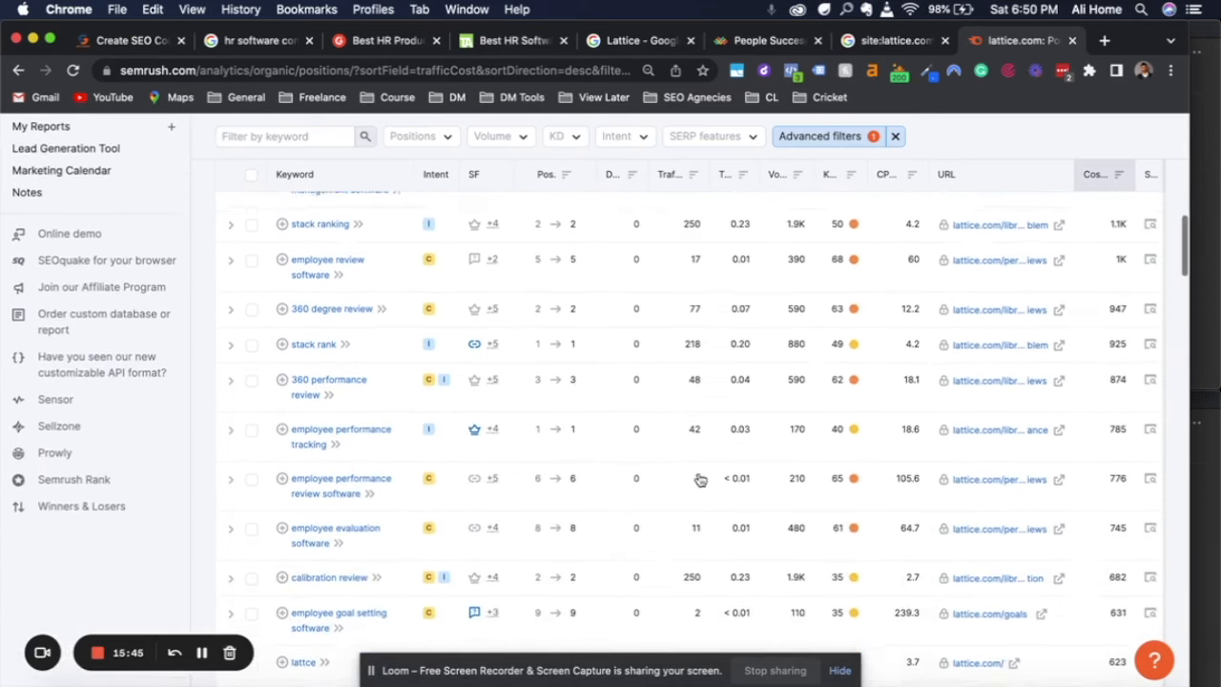
scroll(697, 480, "down", 8)
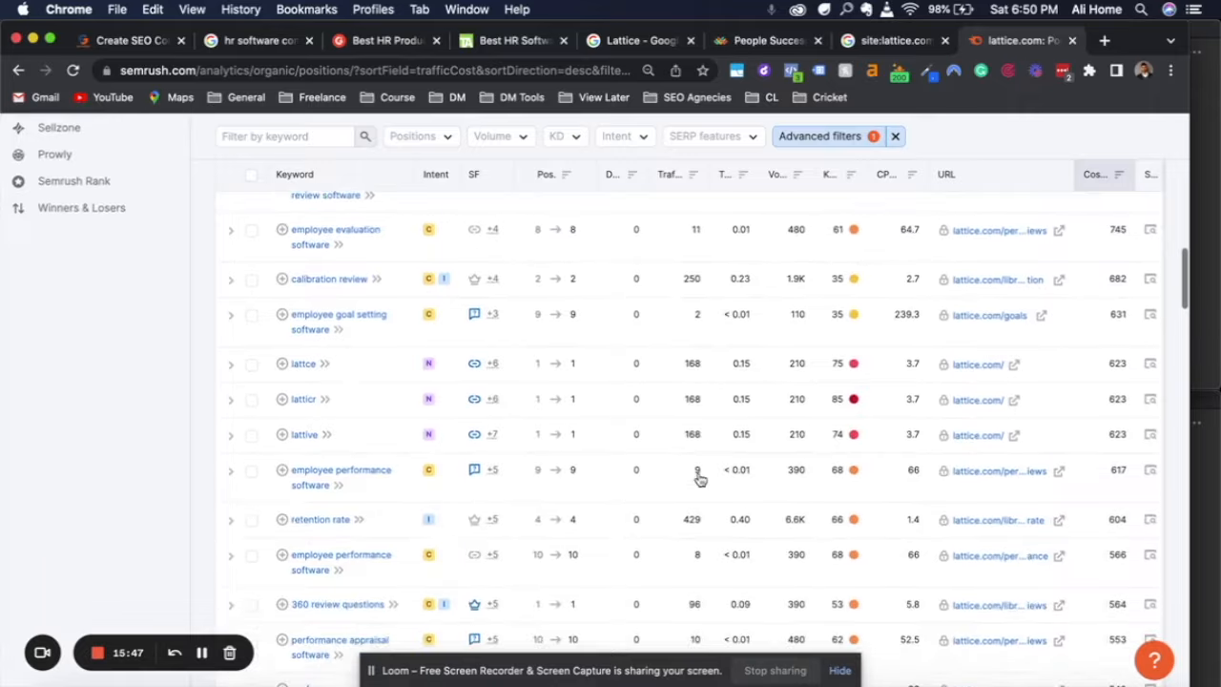
scroll(699, 480, "down", 2)
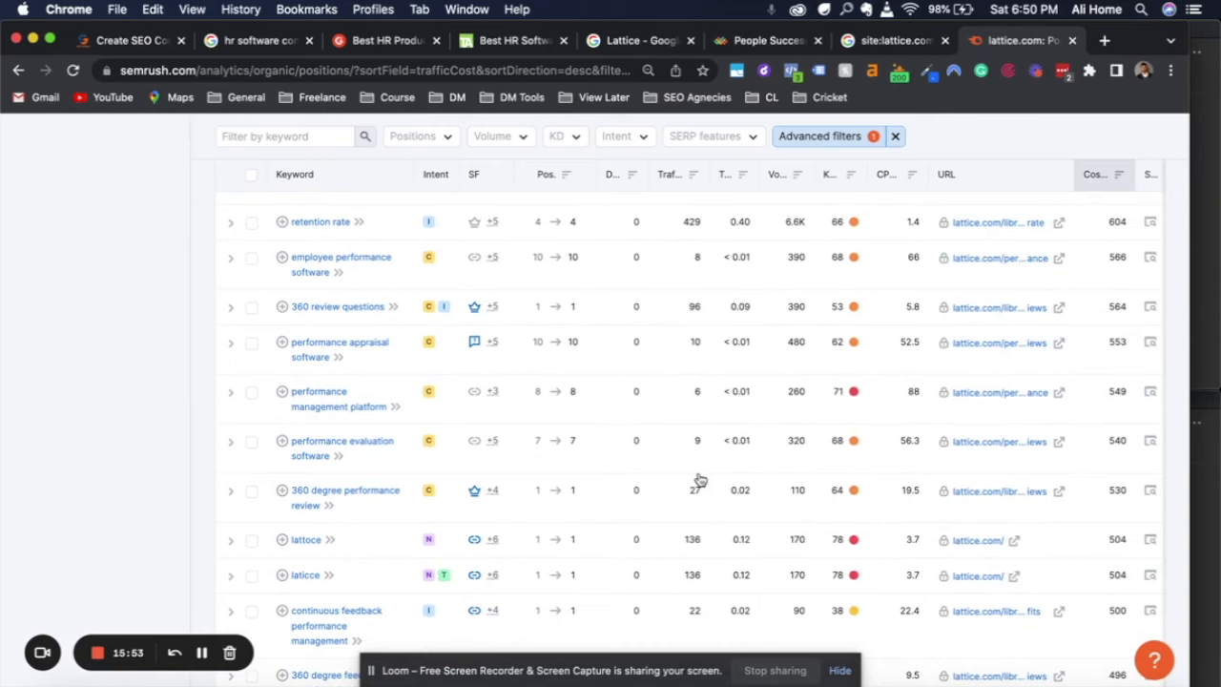
scroll(699, 479, "up", 15)
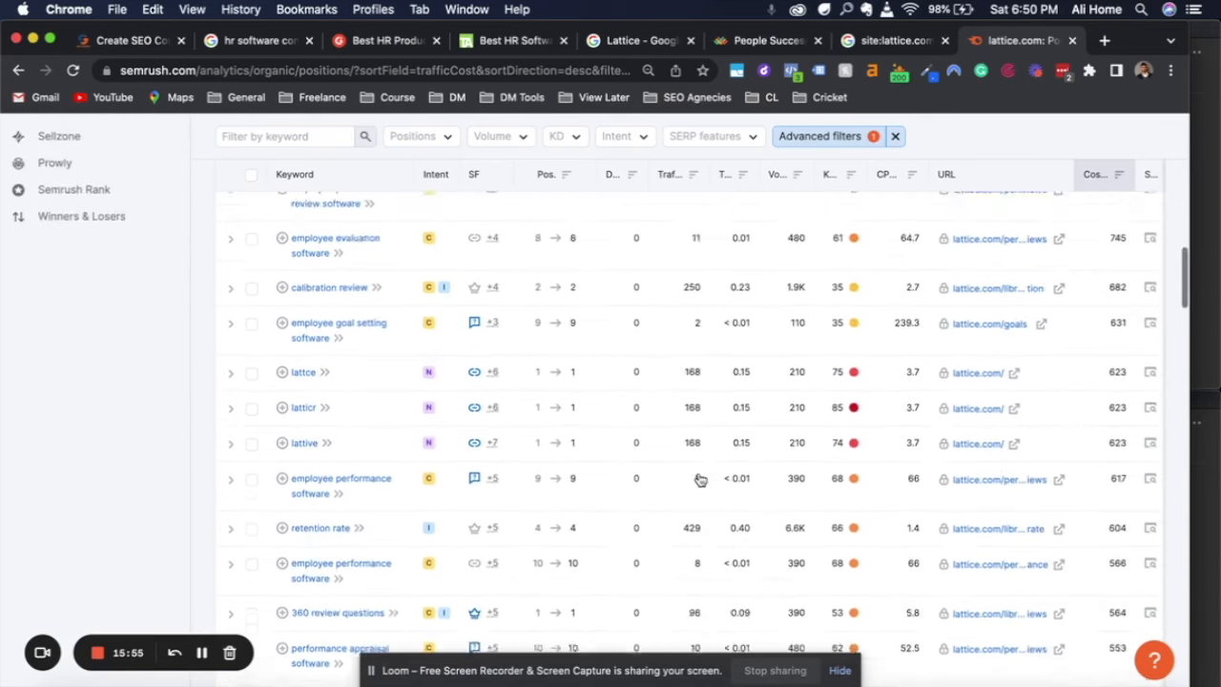
scroll(699, 479, "up", 4)
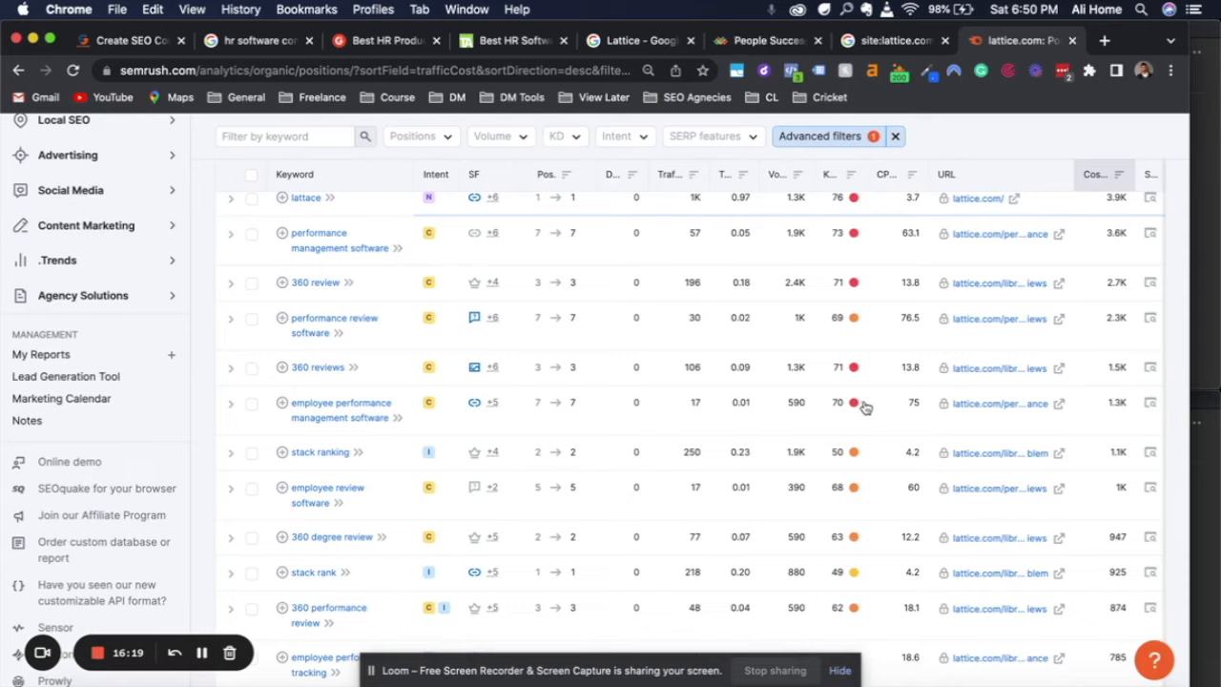
mouse_move(853, 403)
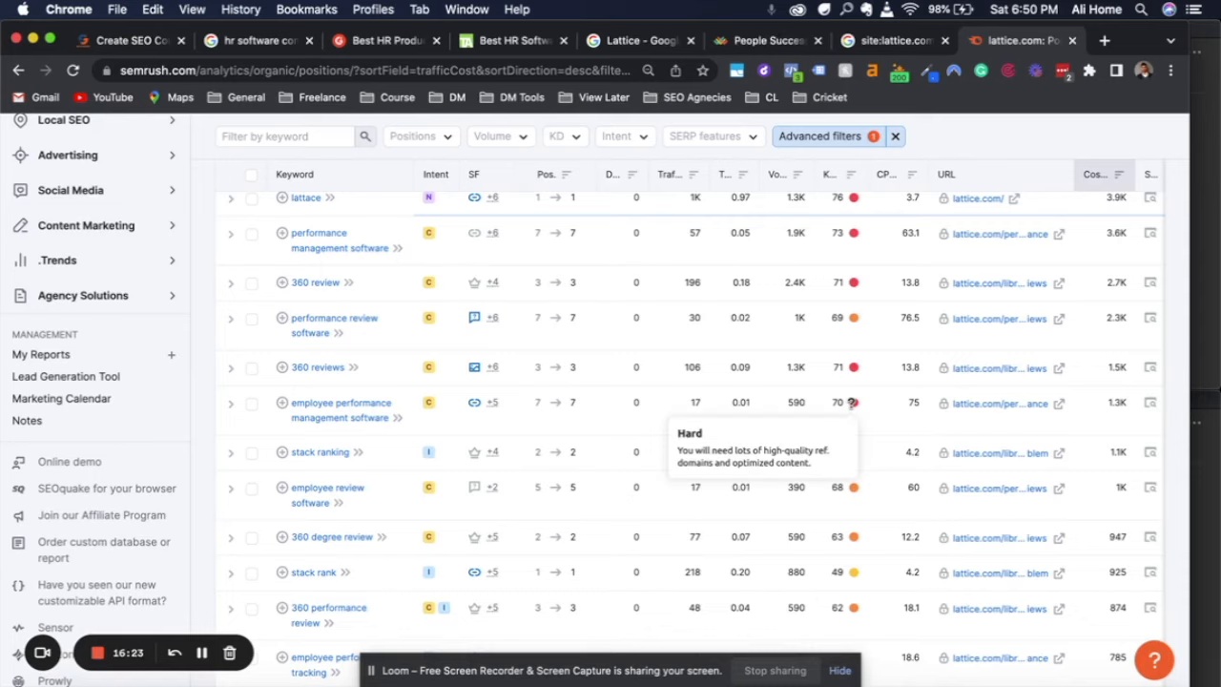
scroll(852, 403, "up", 3)
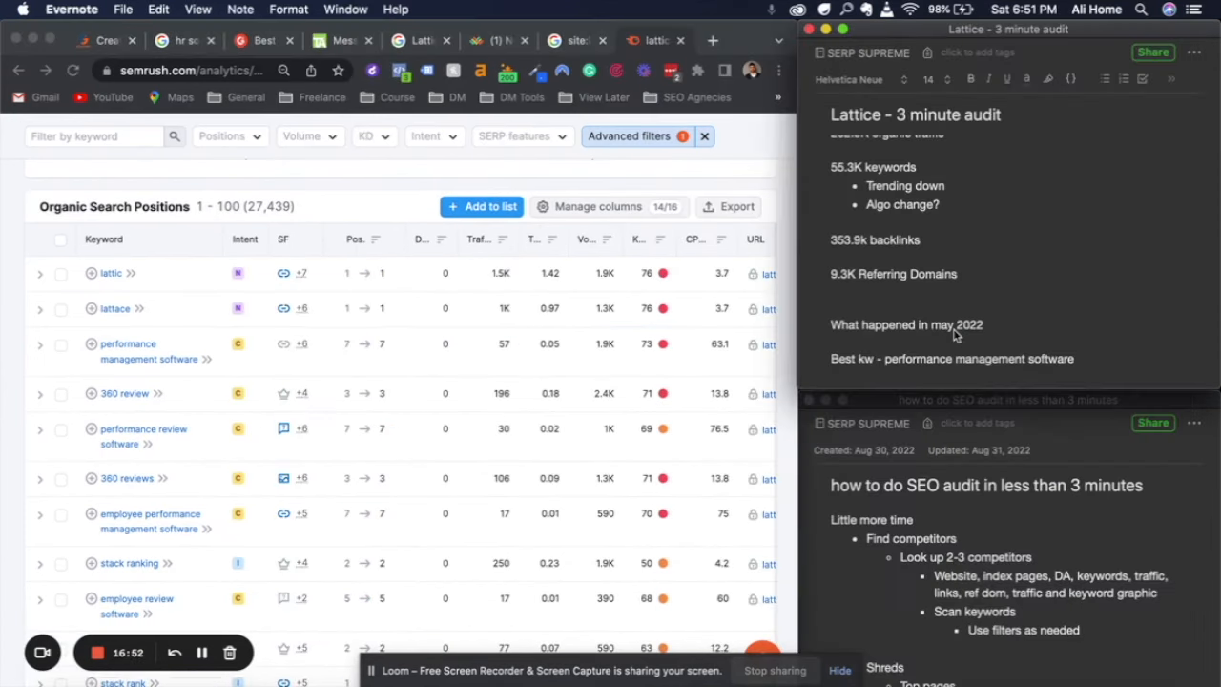
Temporarily enlarge the Lattice audit note to review all findings, and check the competitor section of the audit checklist
scroll(982, 255, "up", 10)
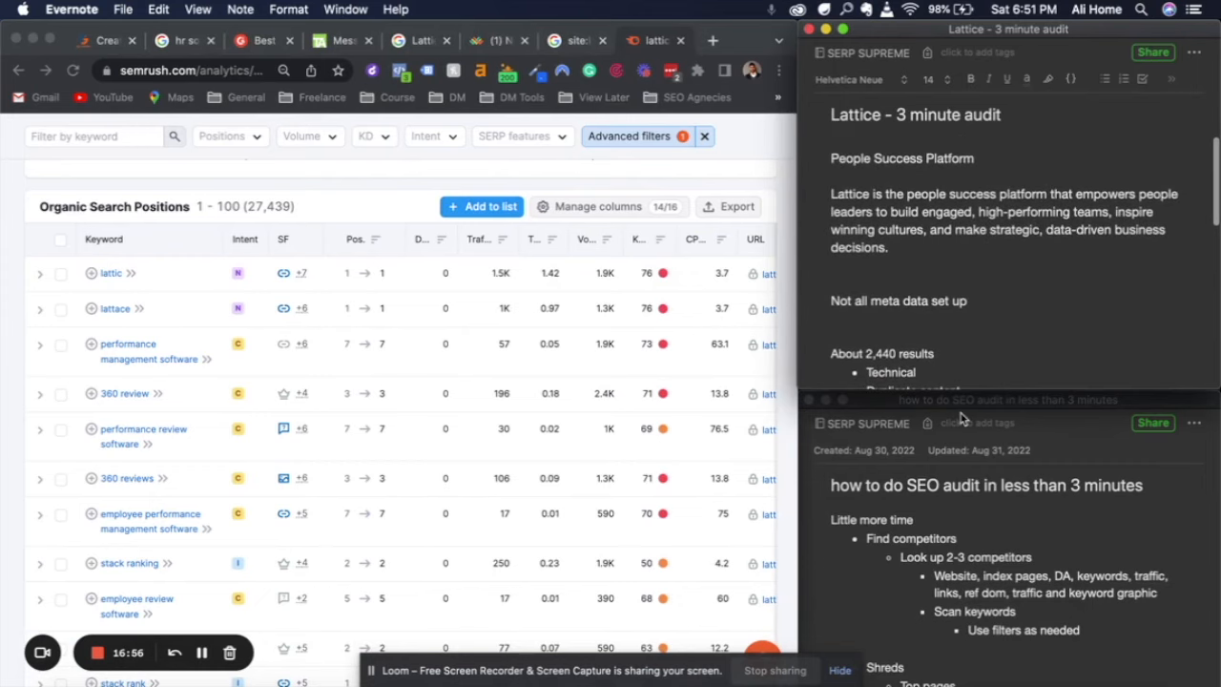
left_click_drag(975, 385, 974, 683)
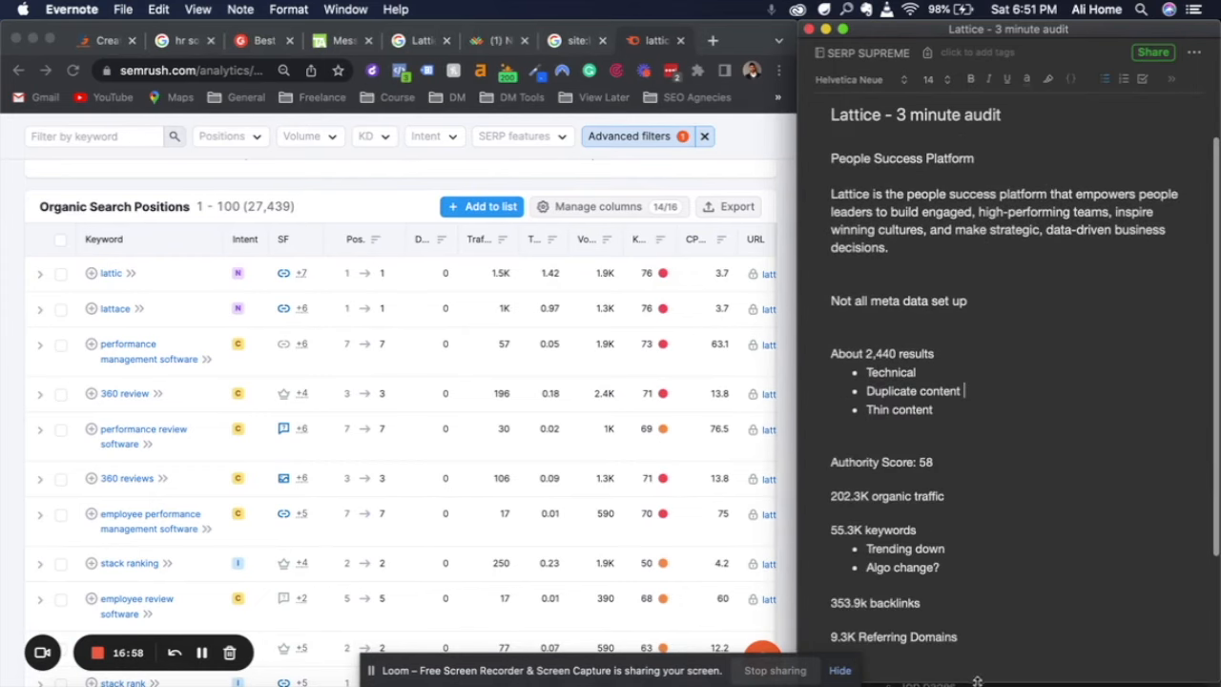
scroll(996, 453, "down", 5)
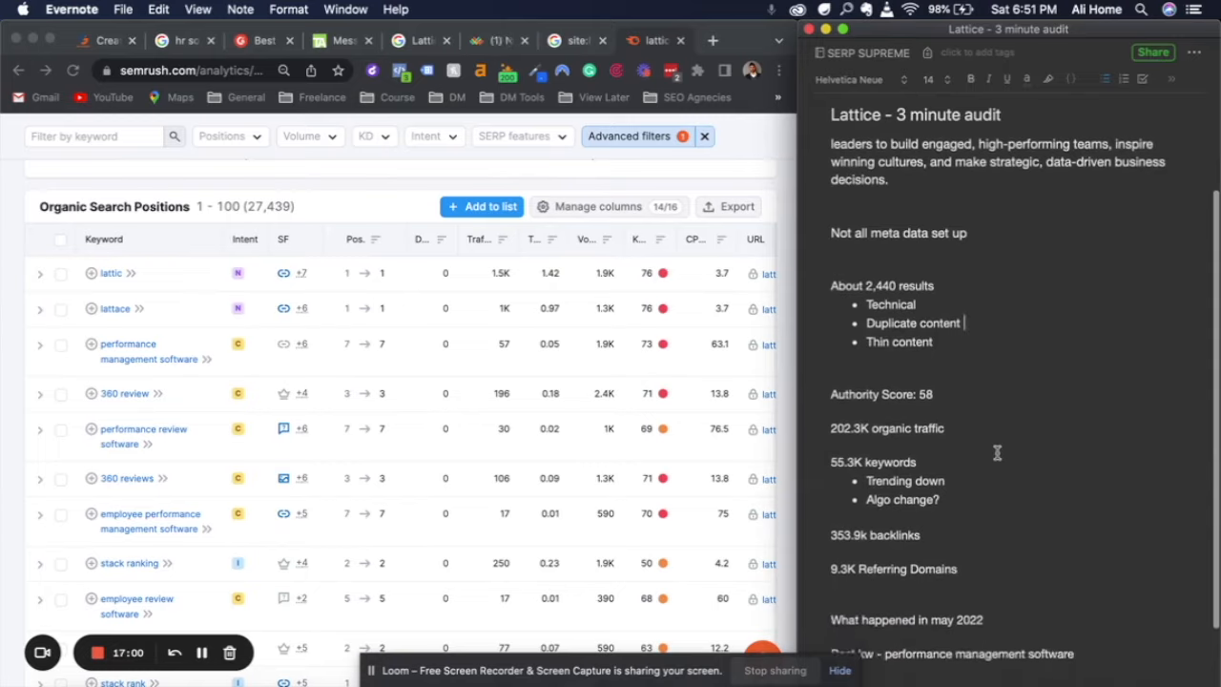
scroll(996, 453, "down", 1)
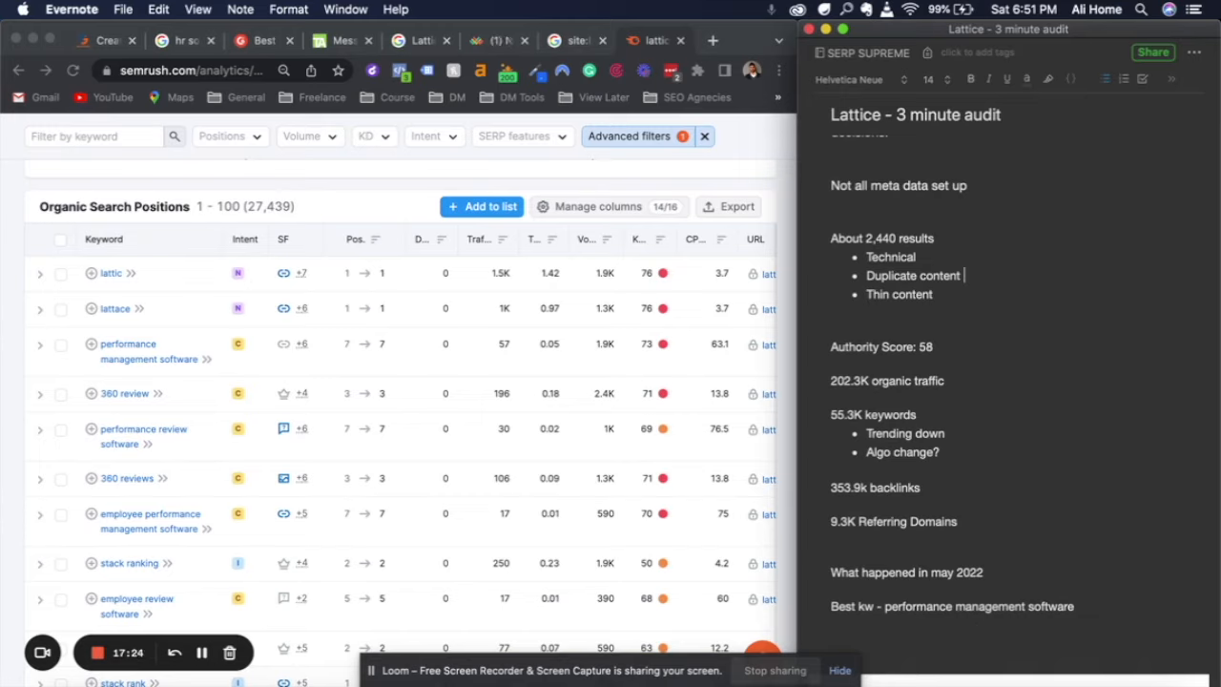
left_click_drag(954, 683, 1000, 393)
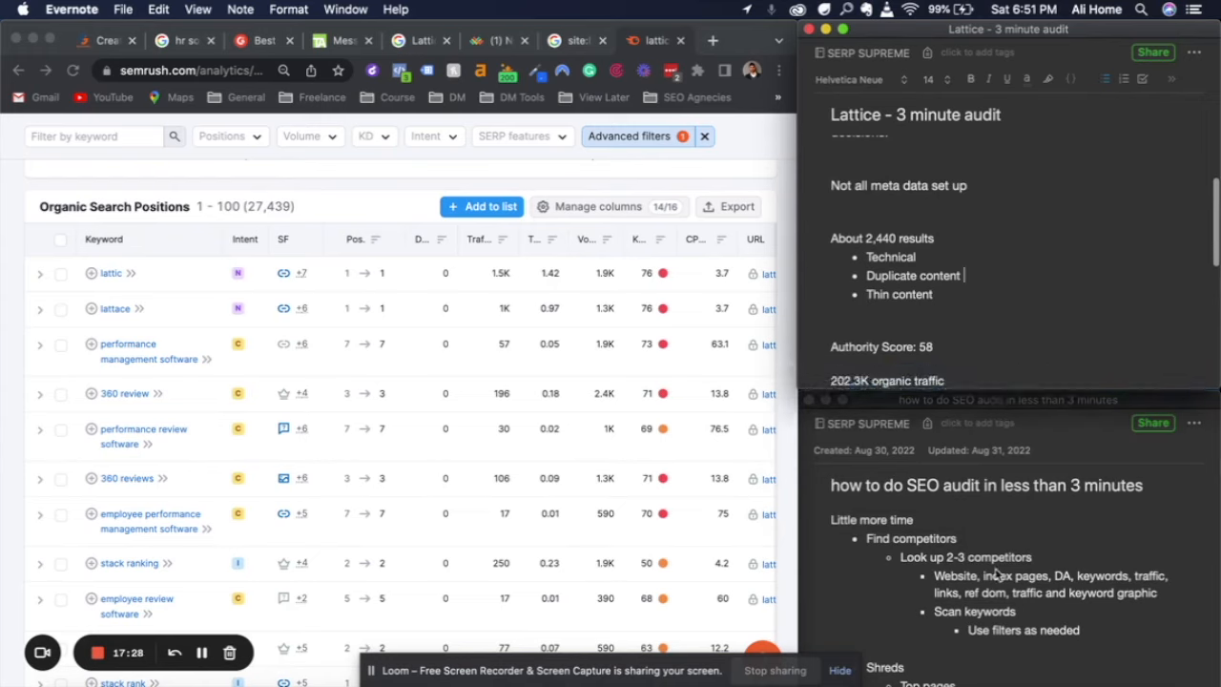
scroll(996, 572, "down", 3)
scroll(997, 572, "up", 2)
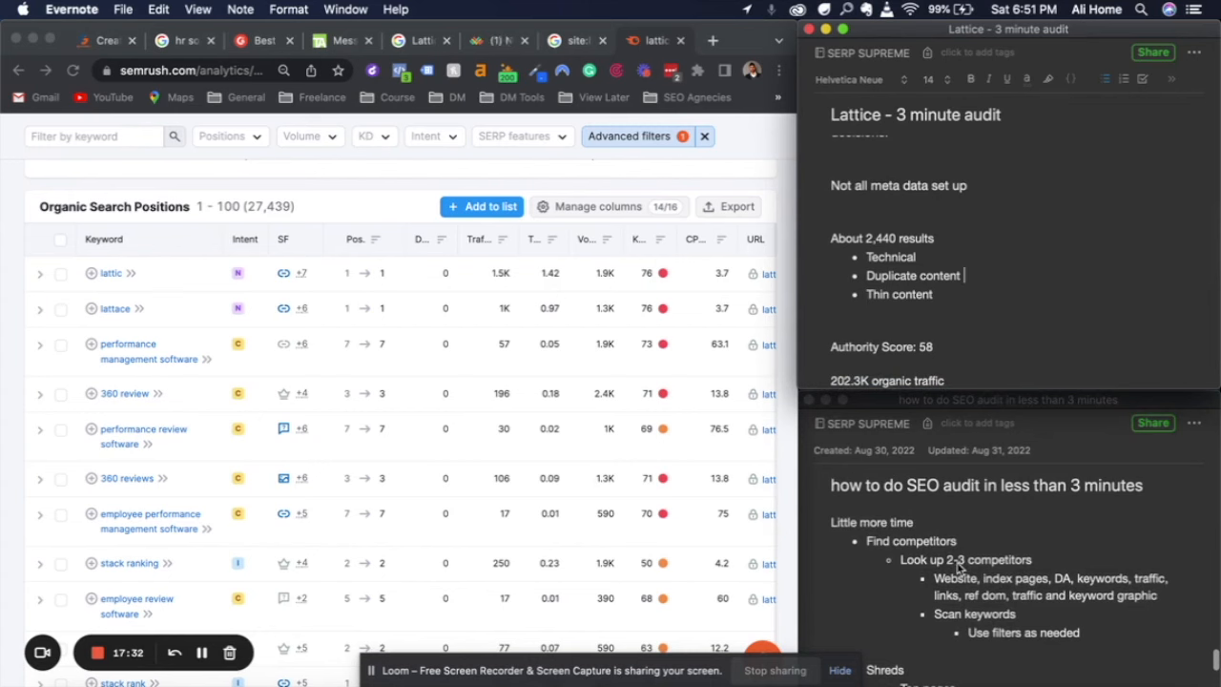
Look through the open TechnologyAdvice and G2 best HR software pages for possible Lattice competitors
left_click(336, 43)
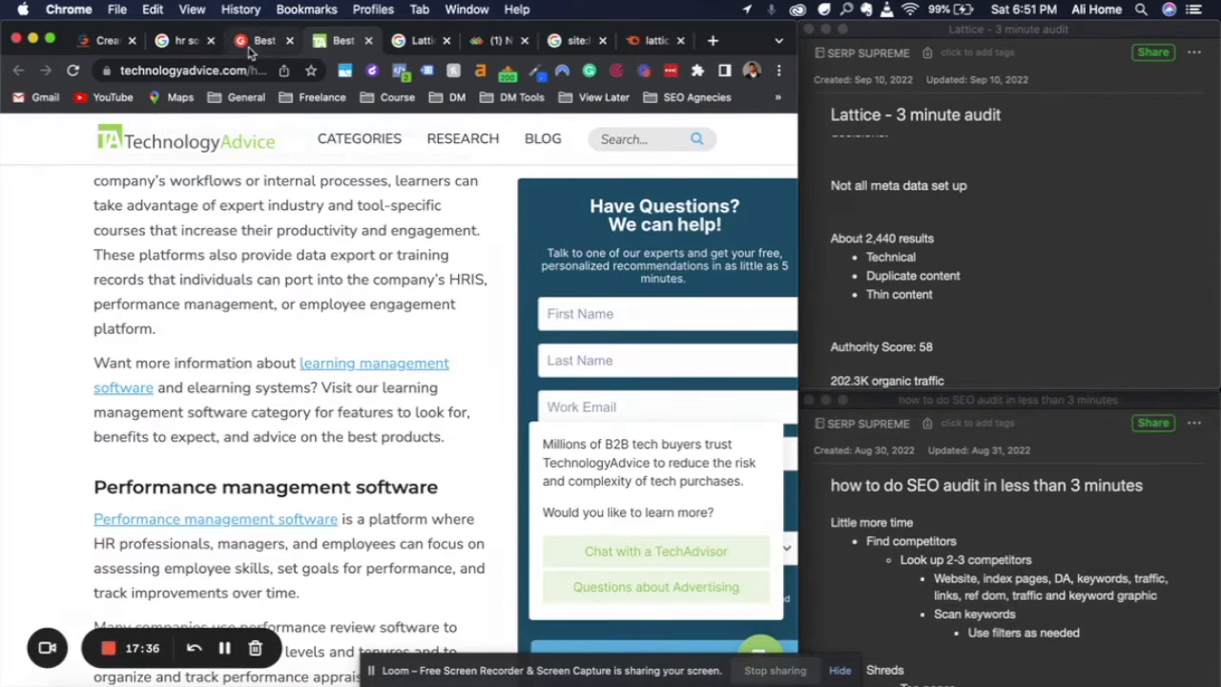
left_click(253, 41)
scroll(329, 396, "up", 4)
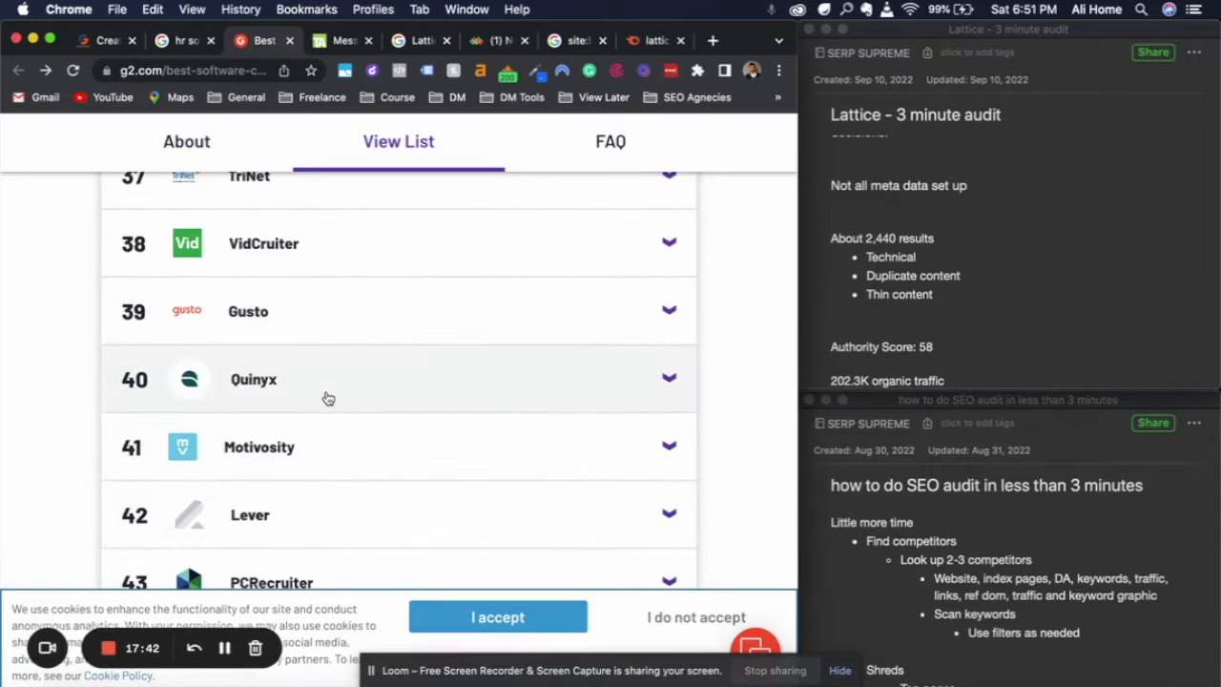
scroll(324, 397, "up", 3)
scroll(328, 398, "up", 1)
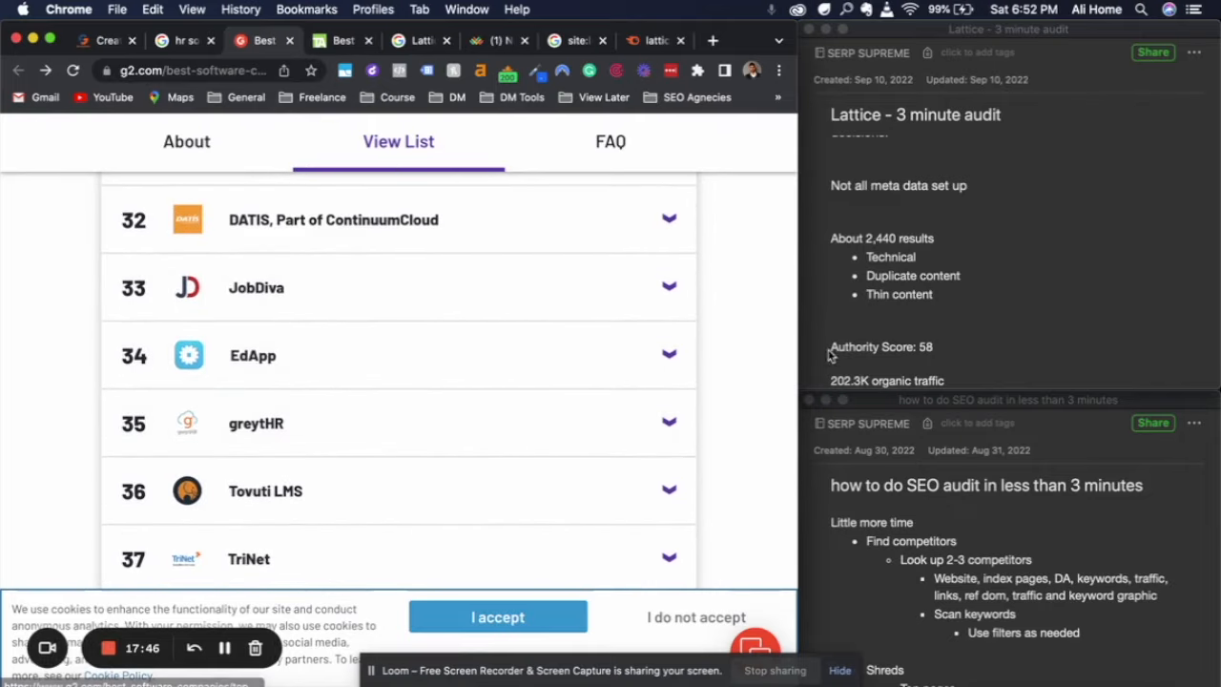
Copy "Performance and Engagement Software" from lattice.com's title tag in the SEO Pro extension and search Google for it in a new tab
scroll(939, 253, "up", 3)
scroll(940, 252, "down", 1)
left_click(890, 197)
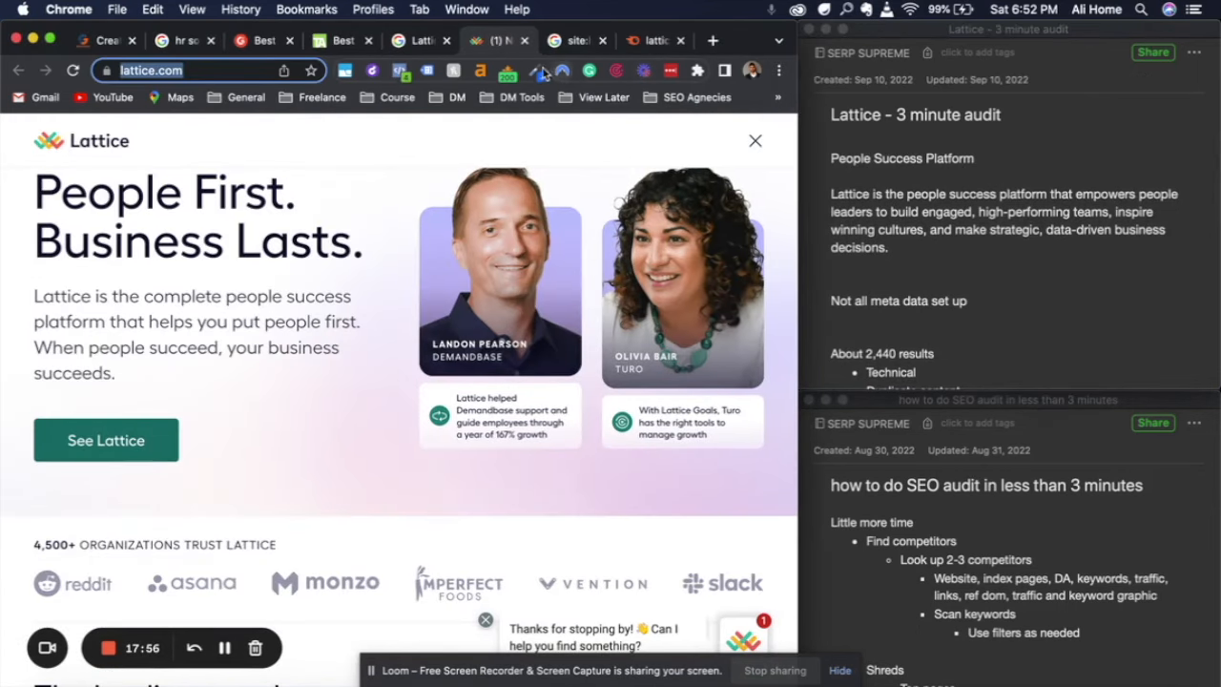
left_click(507, 74)
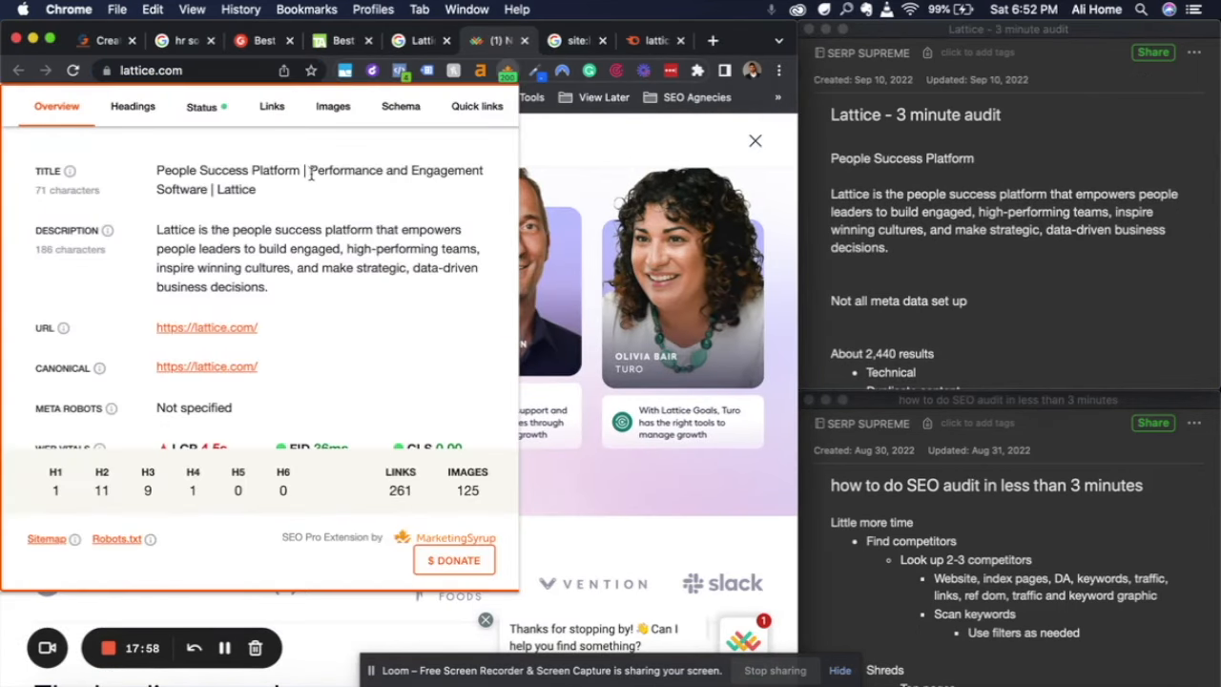
left_click_drag(413, 170, 205, 191)
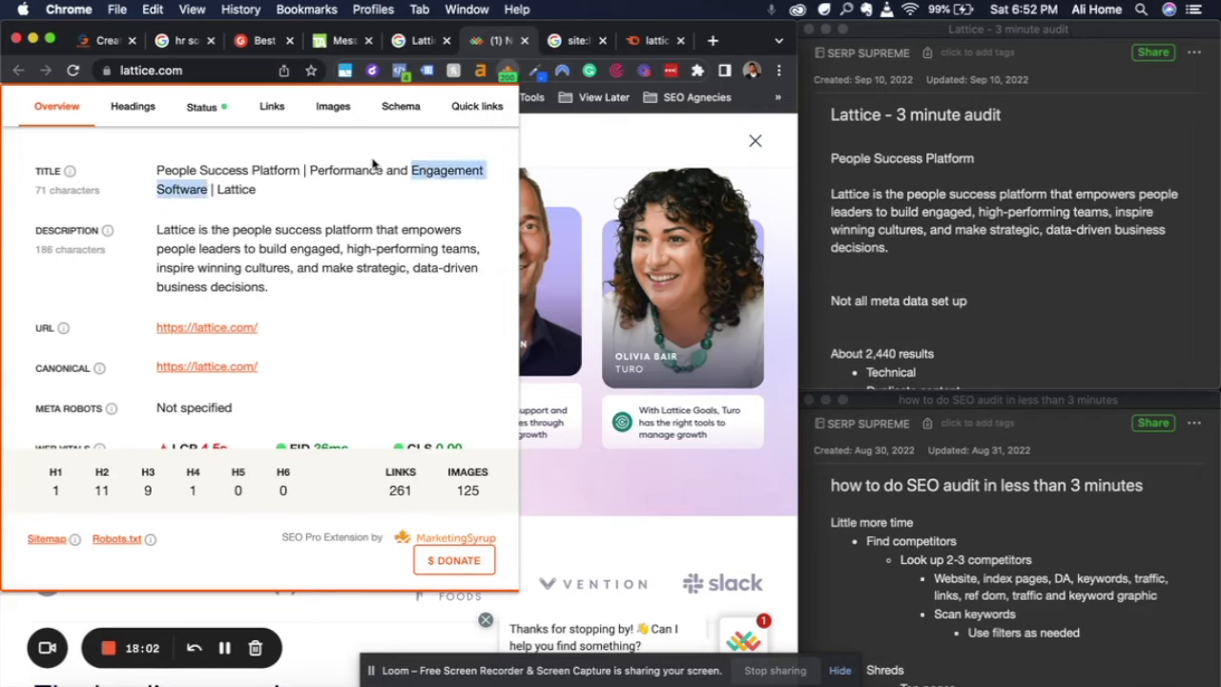
left_click(343, 172)
left_click_drag(311, 171, 192, 187)
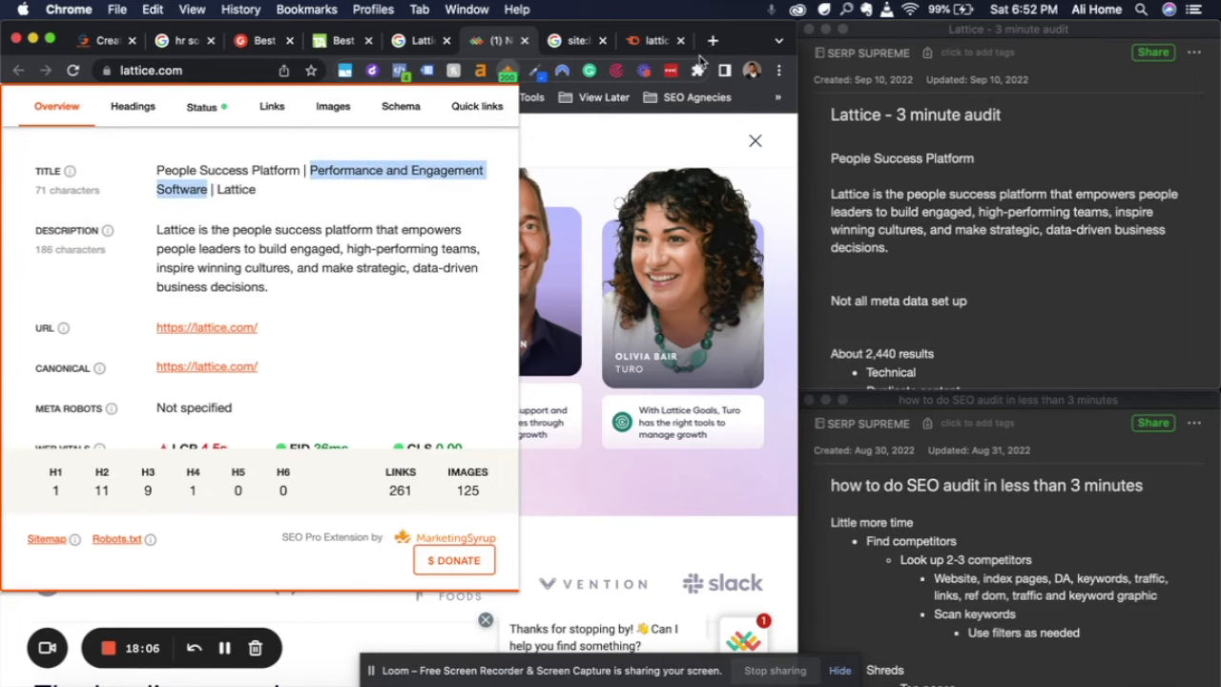
left_click(712, 41)
type("Performance and Engagement Software")
key("Return")
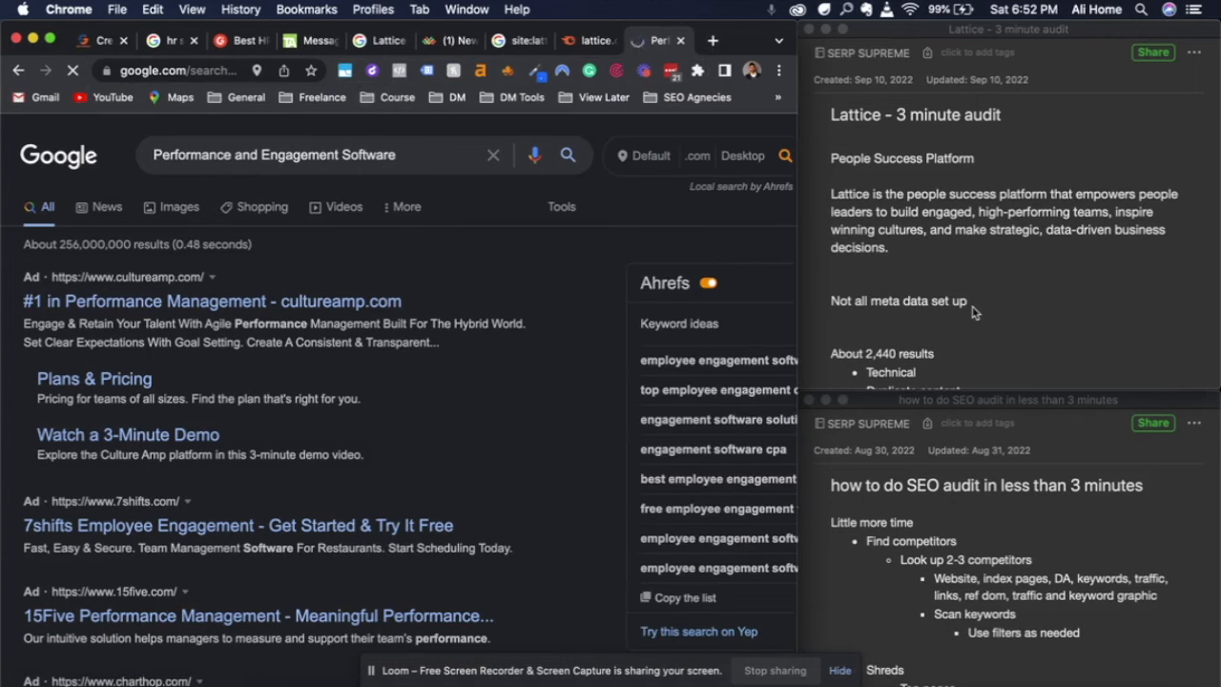
Copy the best keyword "performance management software" from the audit note and search Google for it in place of the current query
scroll(973, 305, "down", 10)
scroll(973, 313, "up", 6)
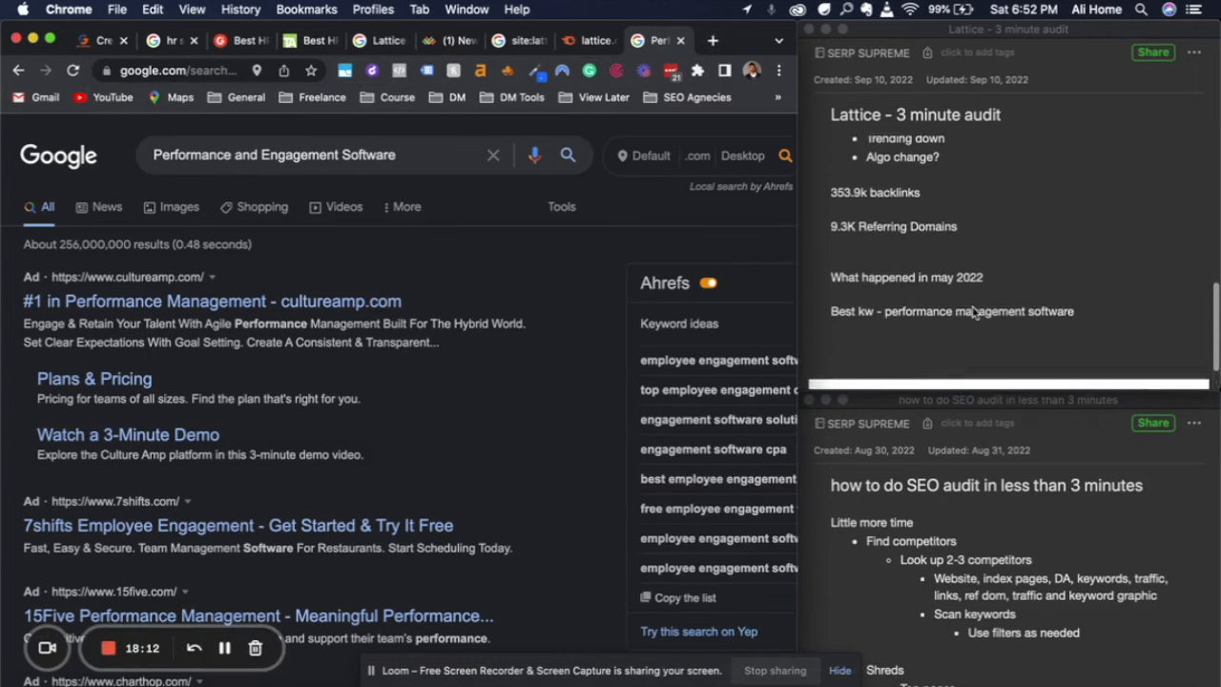
scroll(973, 313, "up", 3)
scroll(973, 312, "down", 8)
left_click(891, 339)
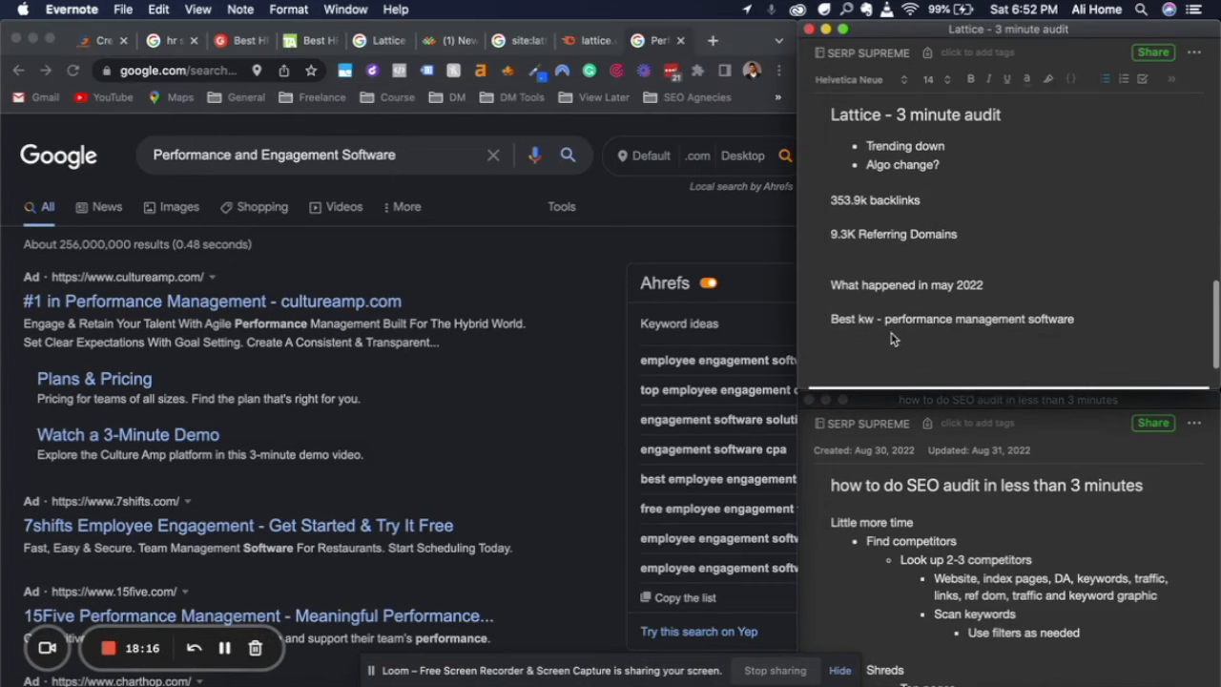
left_click(1082, 322)
left_click_drag(1078, 319, 884, 319)
key("super+c")
triple_click(233, 155)
key("super+v")
key("Return")
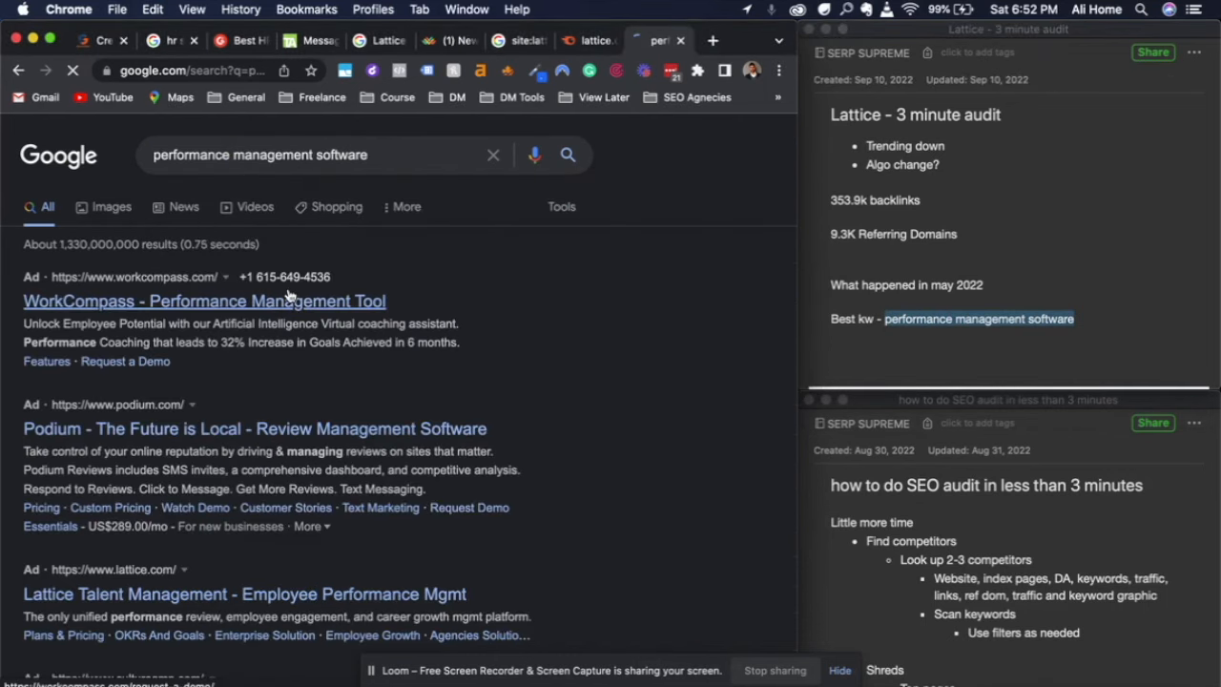
Examine the first page of Google results for direct competitors ranking for the keyword
scroll(313, 319, "down", 15)
scroll(310, 416, "down", 8)
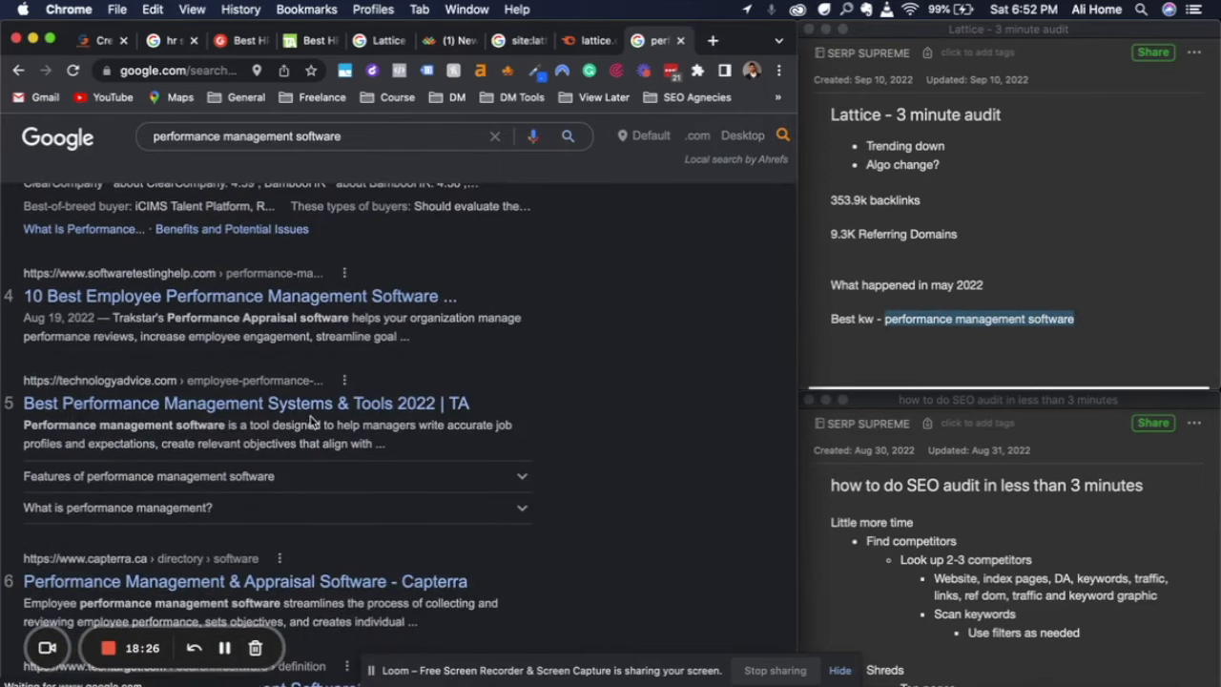
scroll(310, 417, "up", 5)
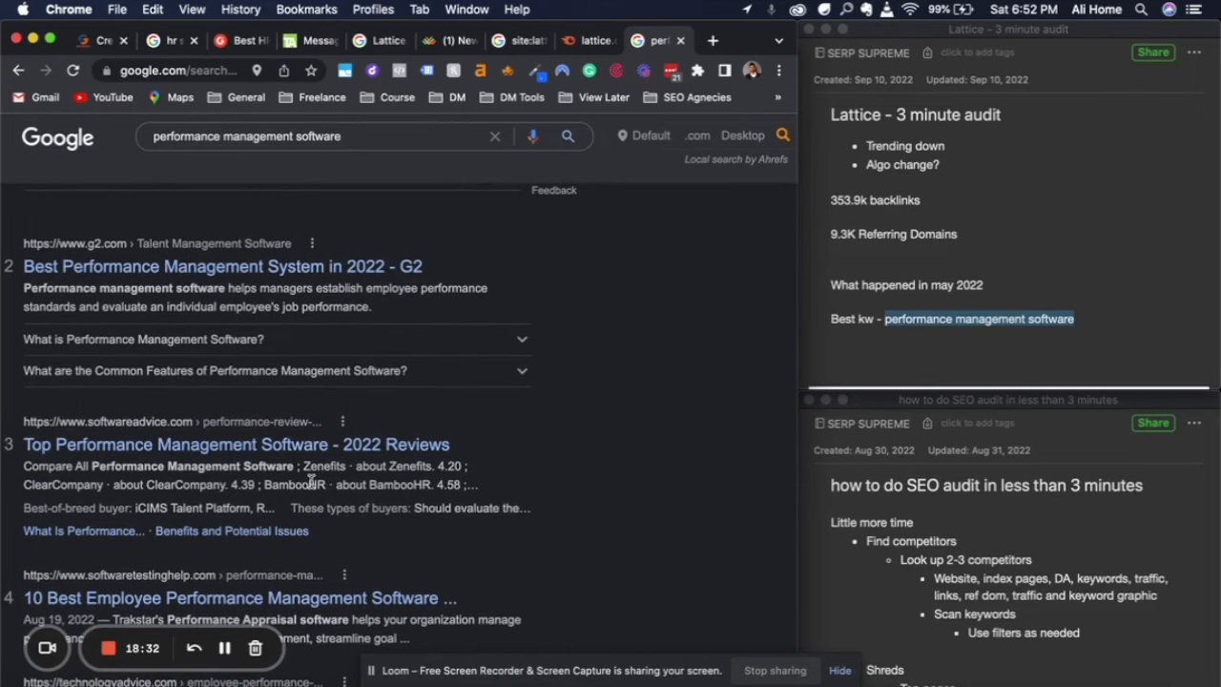
scroll(310, 483, "down", 5)
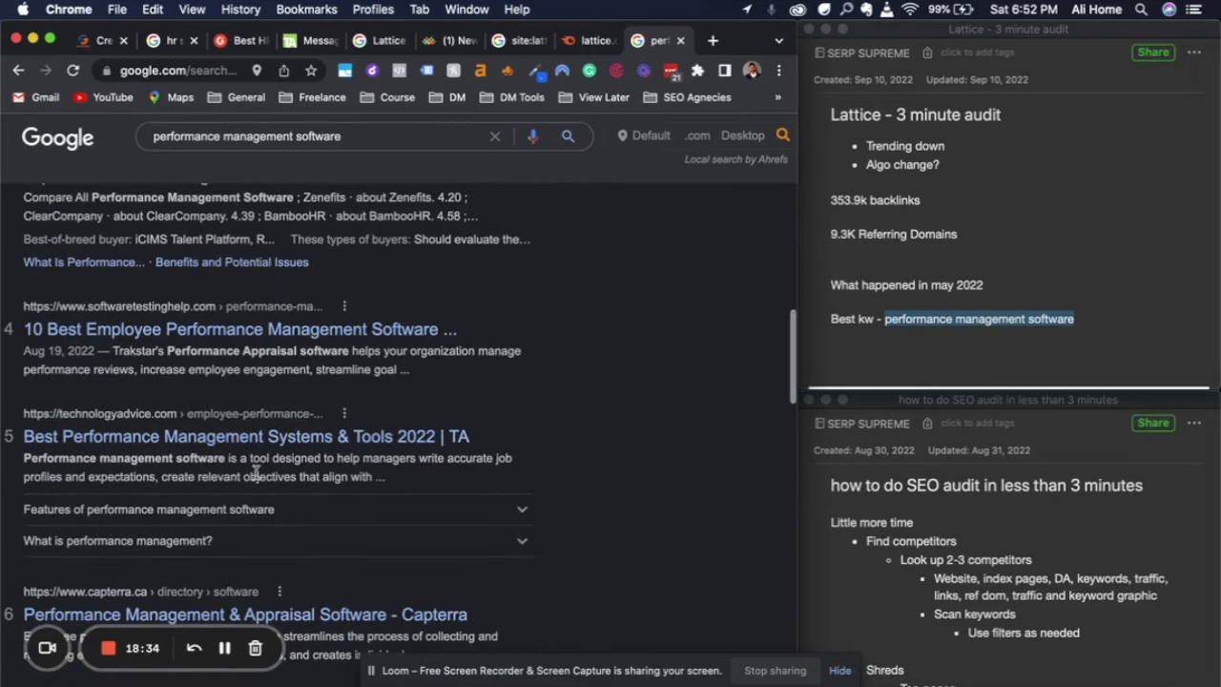
scroll(256, 477, "down", 6)
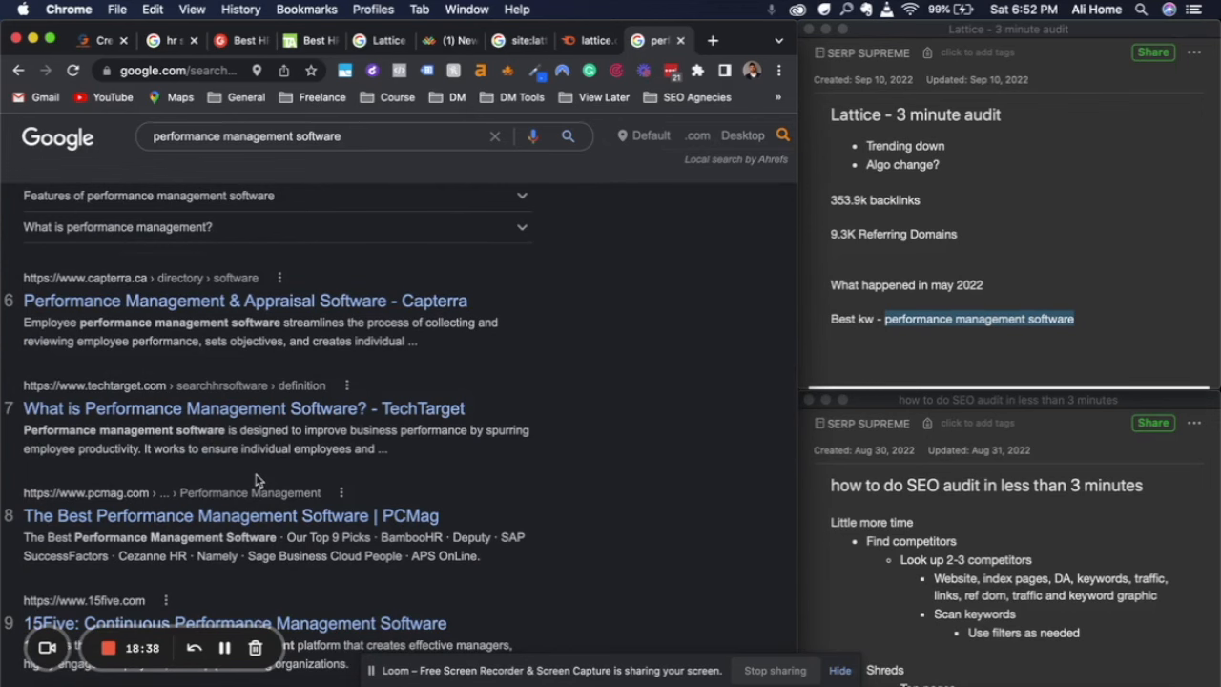
scroll(255, 480, "down", 6)
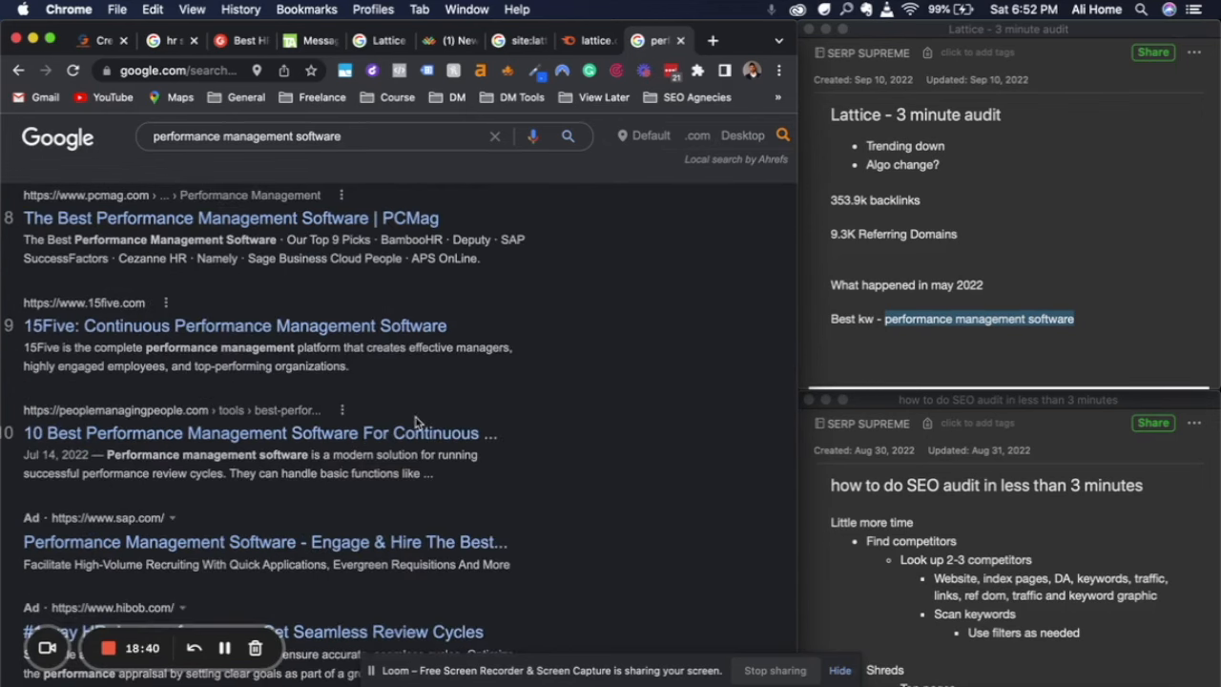
Read the remaining audit checklist items on looking up competitors, scanning keywords and reviewing top pages
left_click(958, 286)
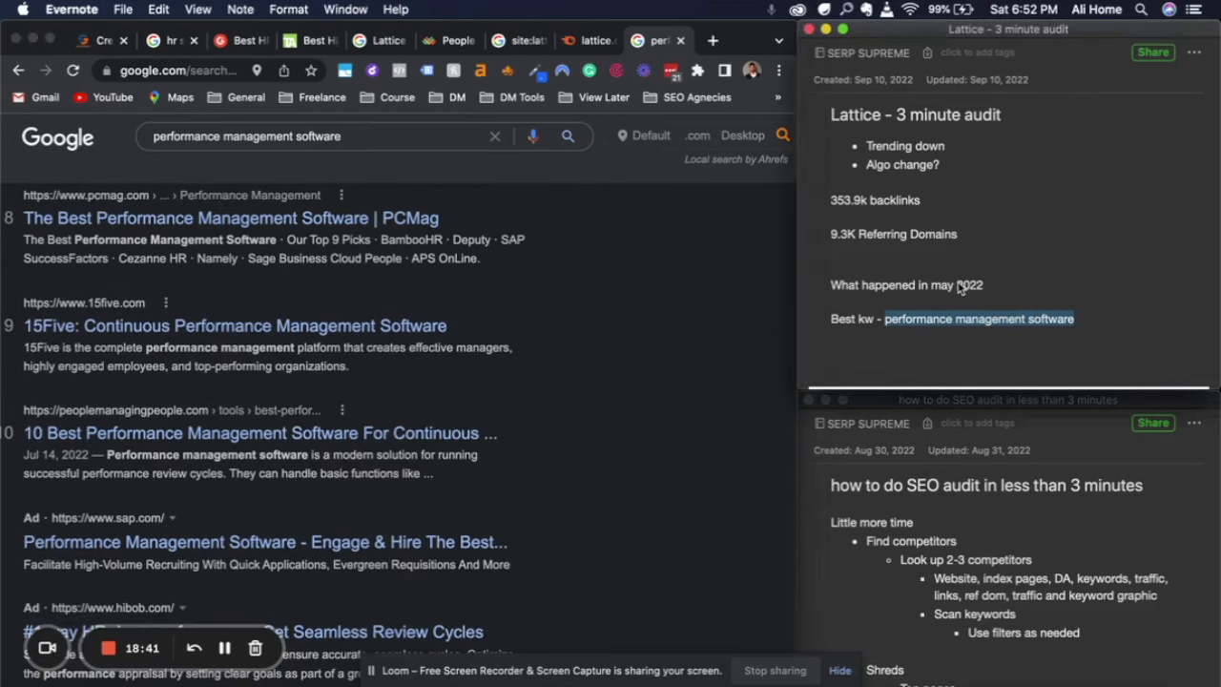
left_click(953, 563)
scroll(955, 589, "down", 3)
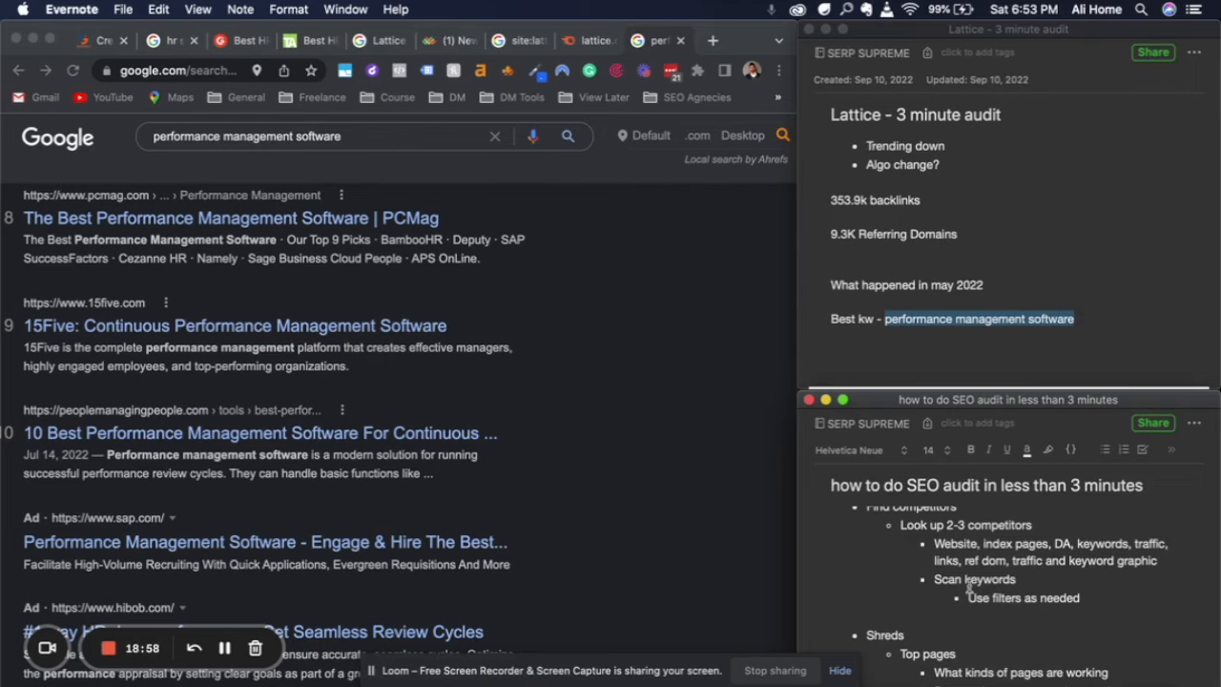
scroll(984, 598, "down", 2)
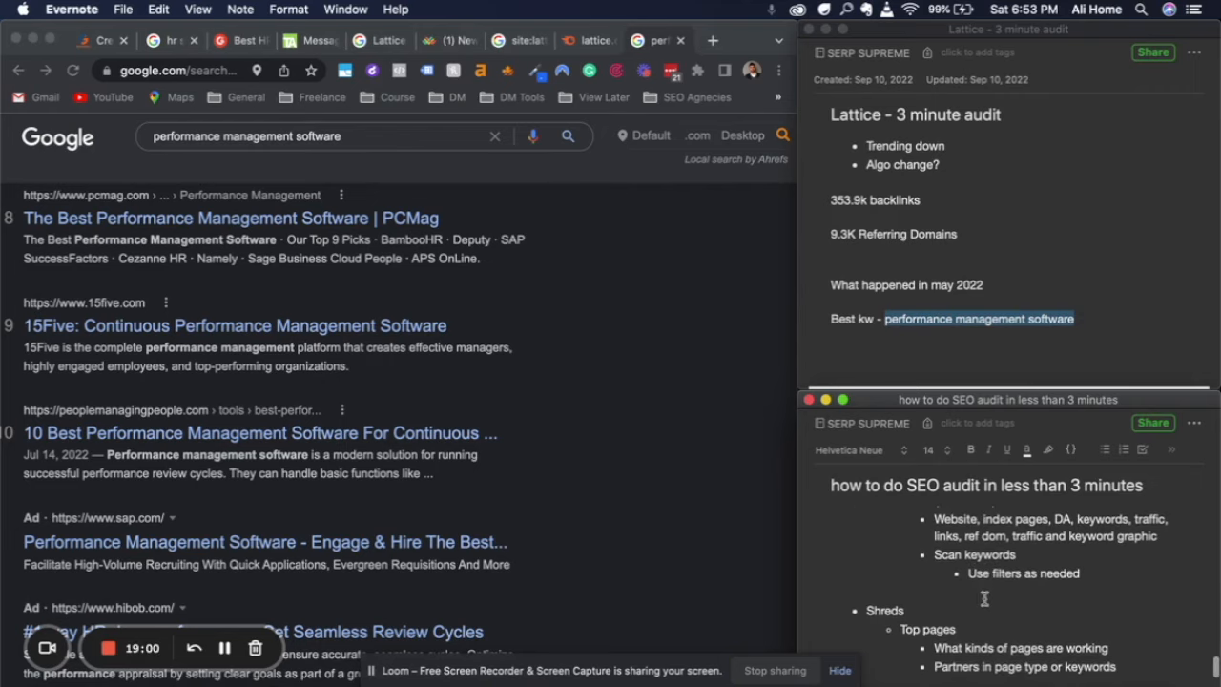
scroll(984, 598, "down", 5)
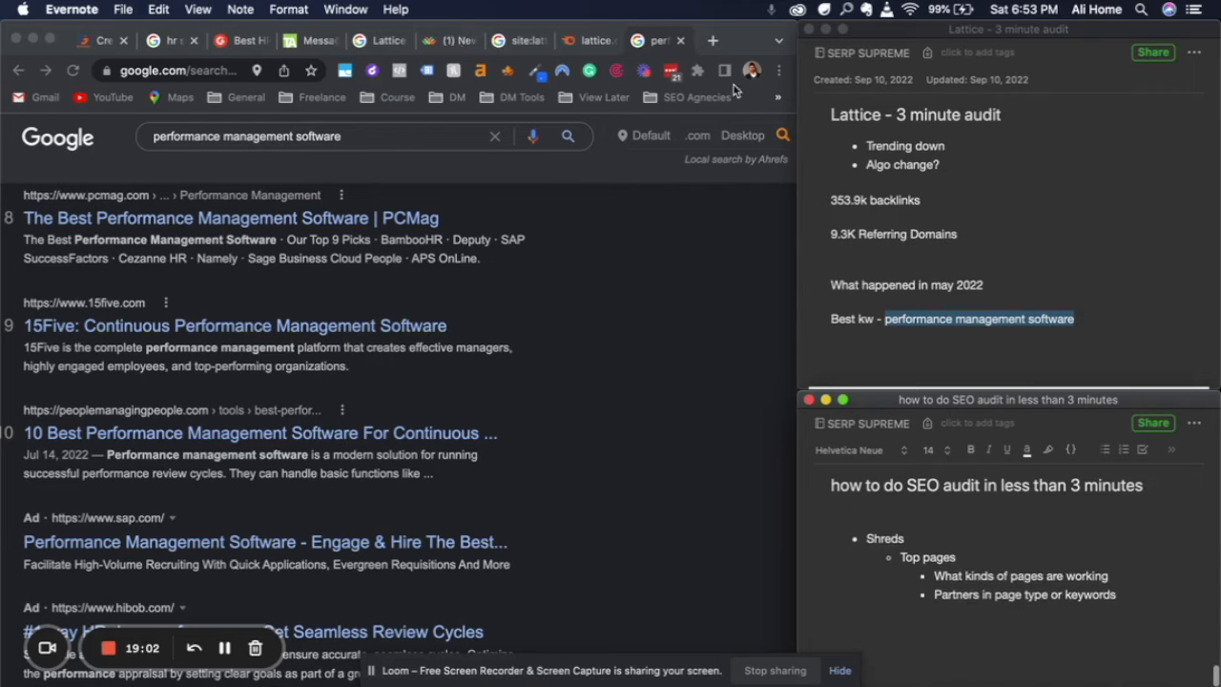
Open Ahrefs in a new tab, sign in, and bring up the Site Explorer overview for lattice.com
left_click(713, 40)
type("ahrefs.com")
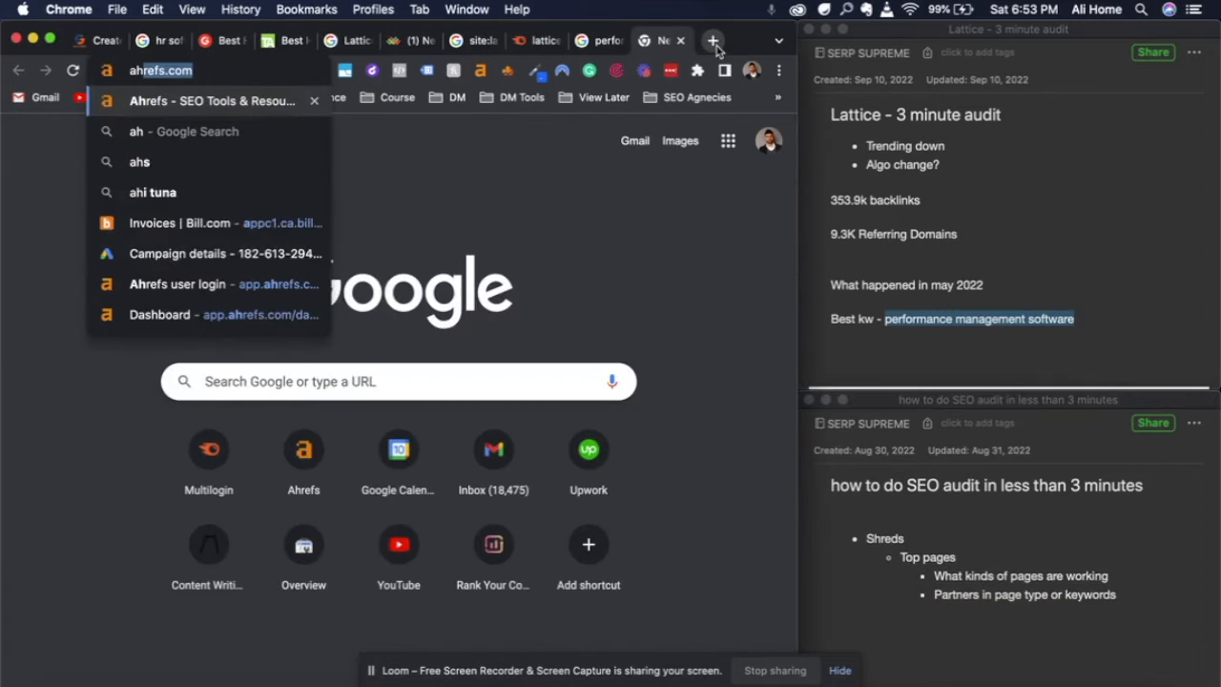
key("Return")
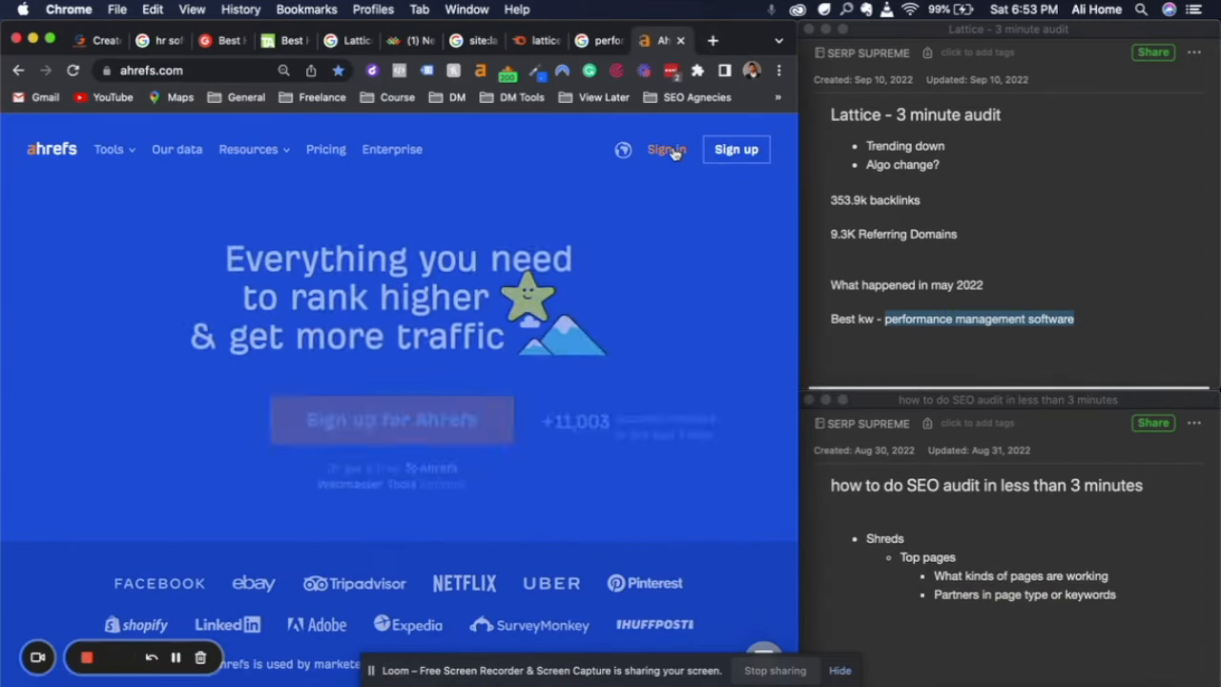
left_click(668, 149)
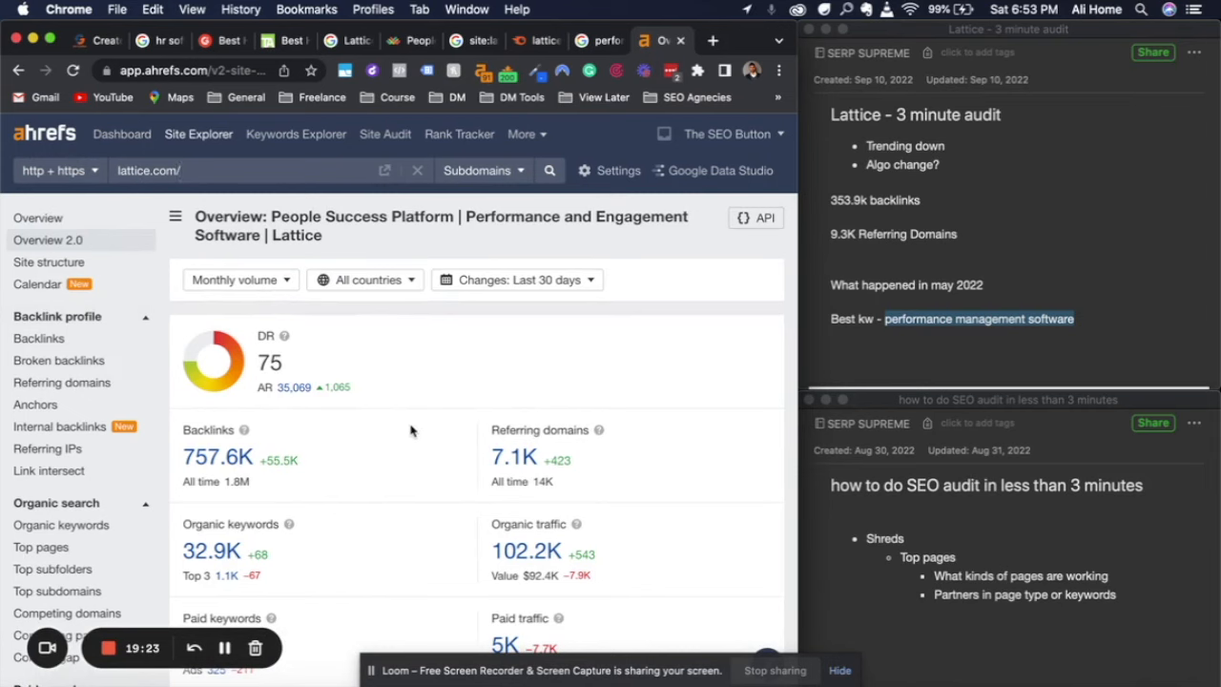
Review lattice.com's referring domains and organic traffic trends, and open its Top pages report
scroll(410, 430, "down", 5)
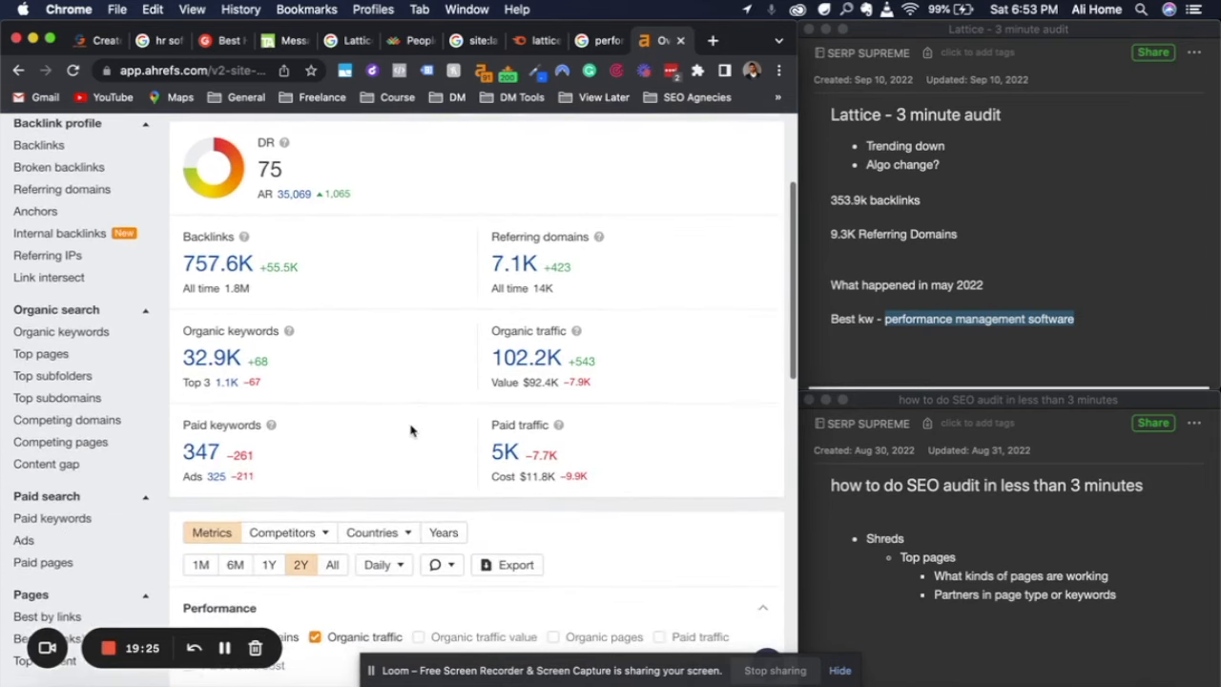
scroll(410, 430, "down", 10)
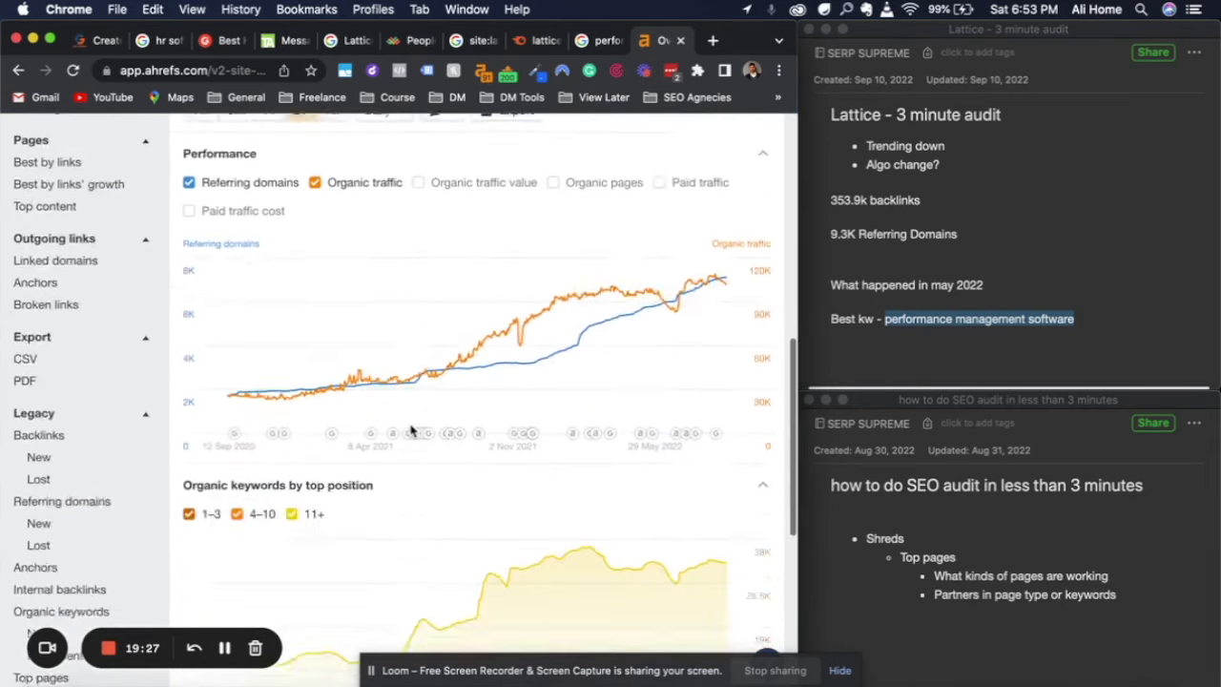
scroll(410, 430, "down", 3)
scroll(411, 430, "up", 10)
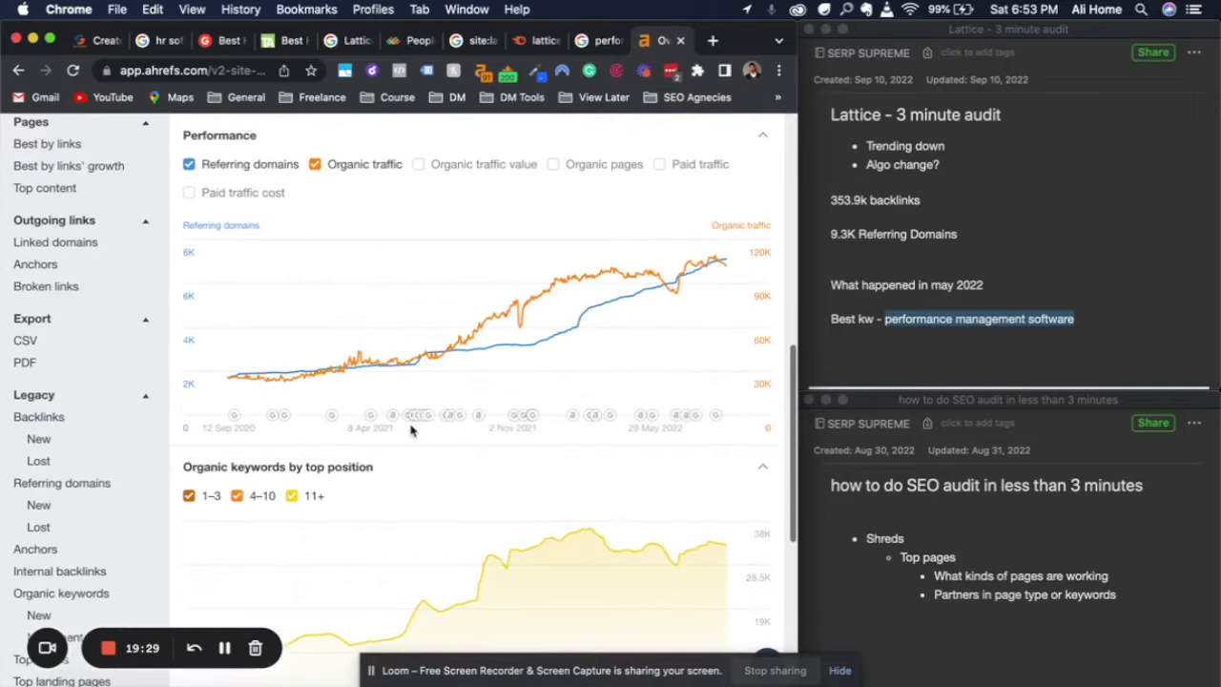
scroll(411, 430, "up", 2)
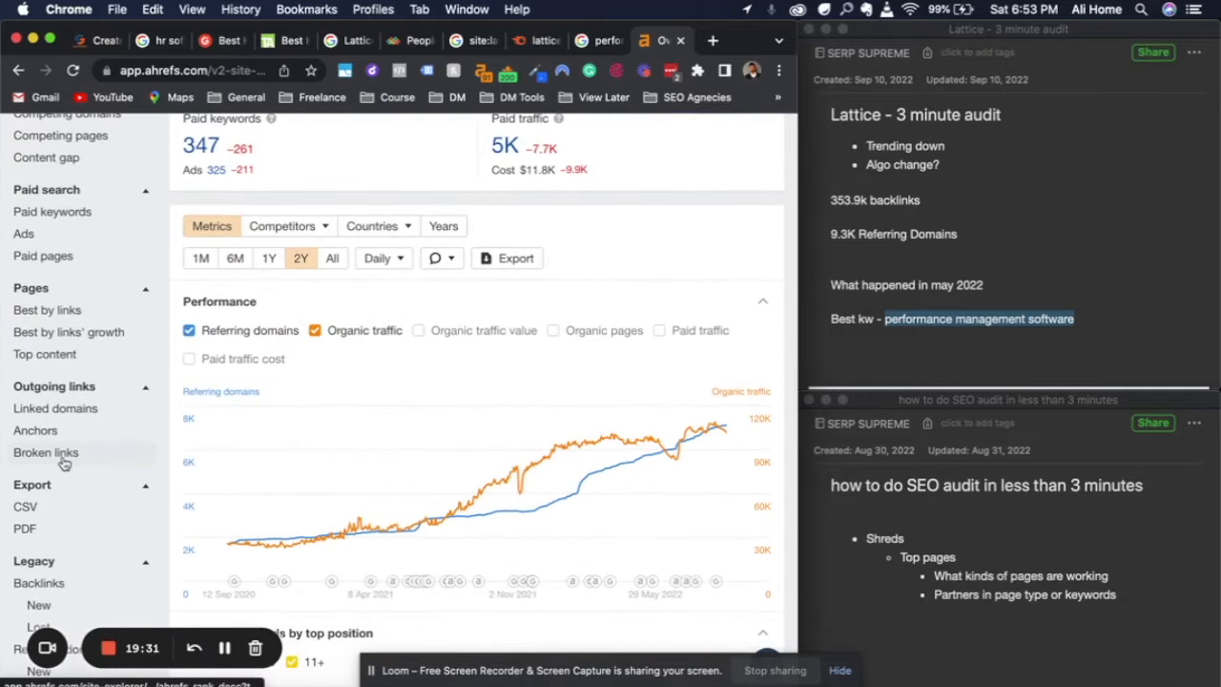
scroll(64, 462, "down", 4)
scroll(64, 463, "up", 3)
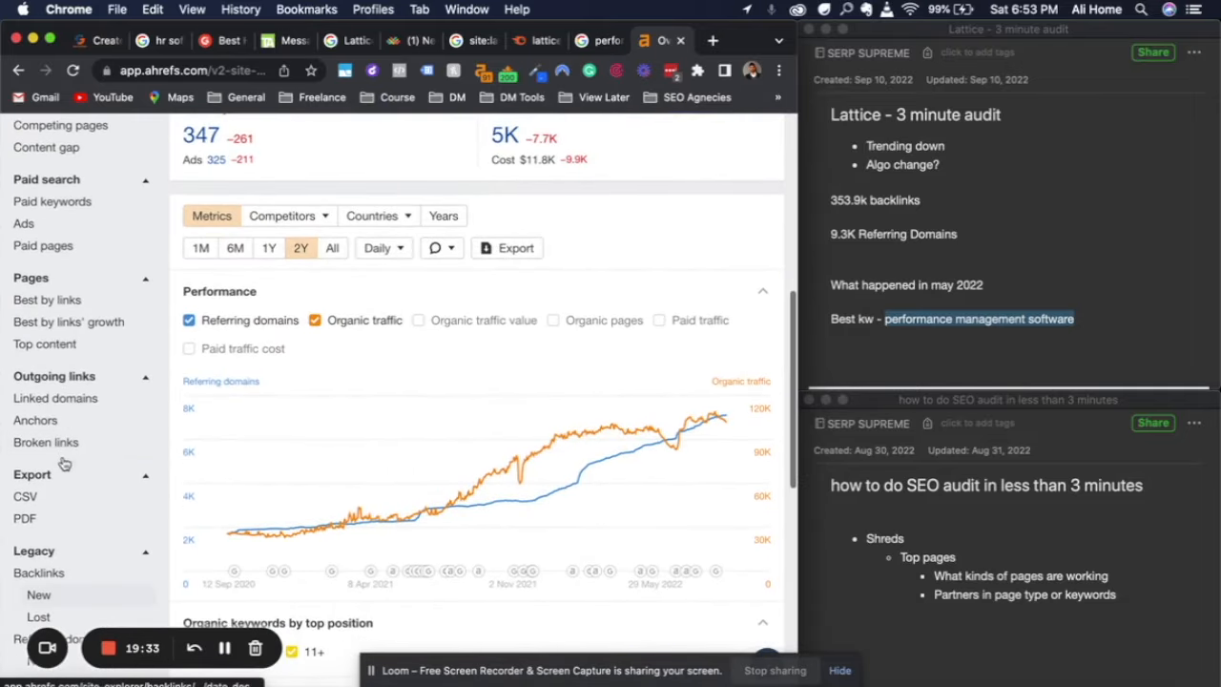
left_click(58, 349)
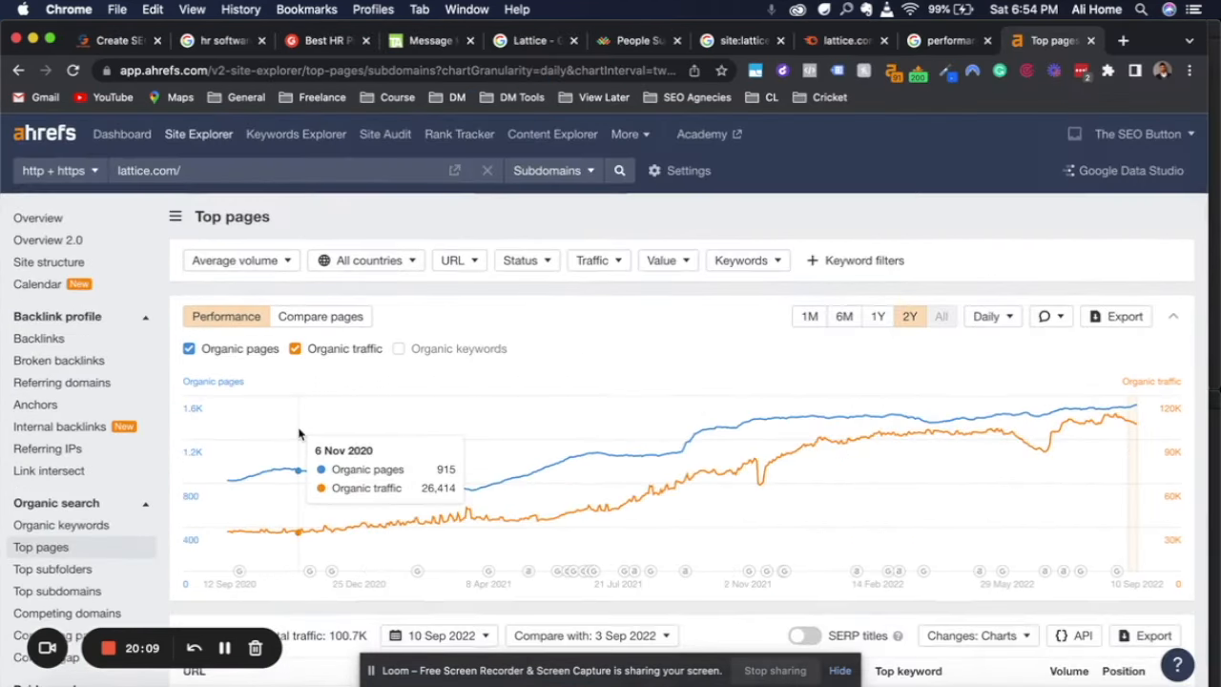
Copy the top keyword "self evaluation examples" from the Top pages list and paste it as a bullet under the best keyword in the Evernote audit note
scroll(377, 267, "down", 10)
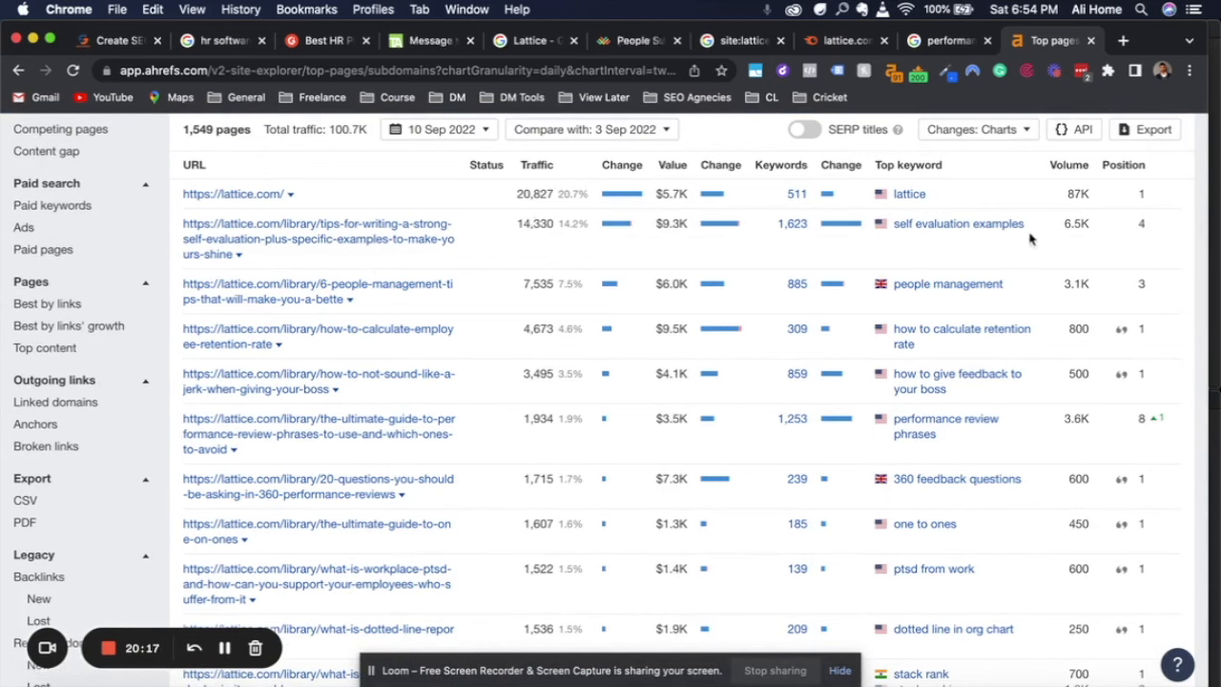
right_click(952, 232)
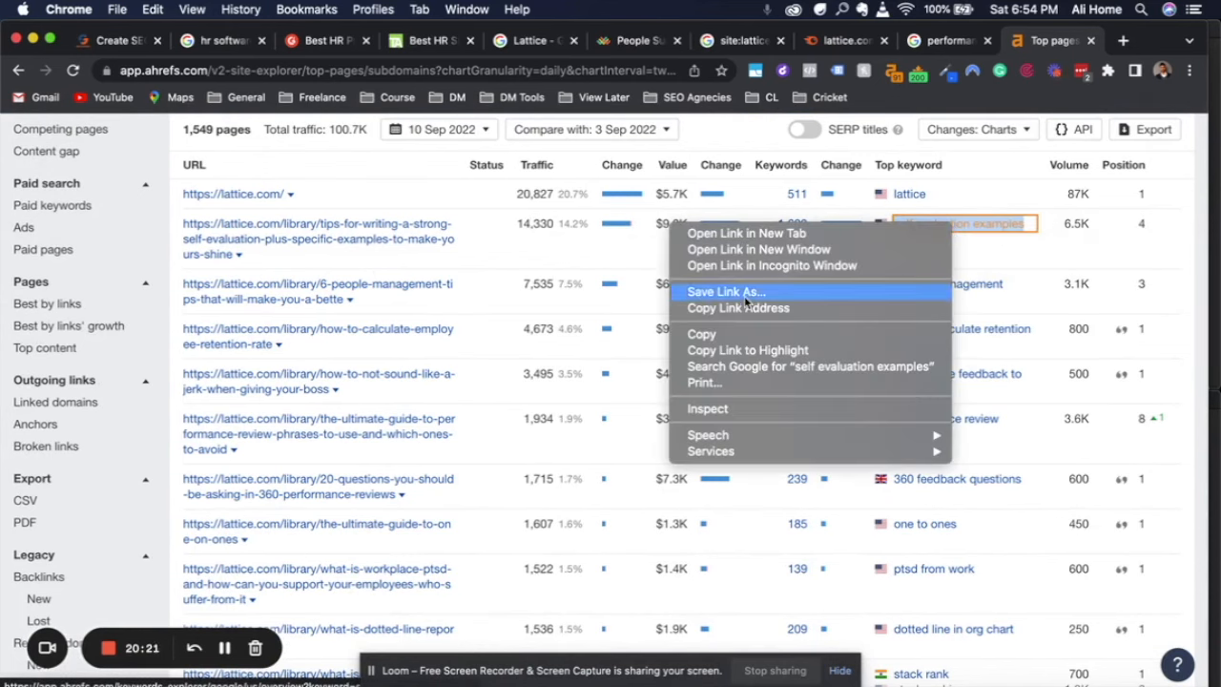
left_click(773, 332)
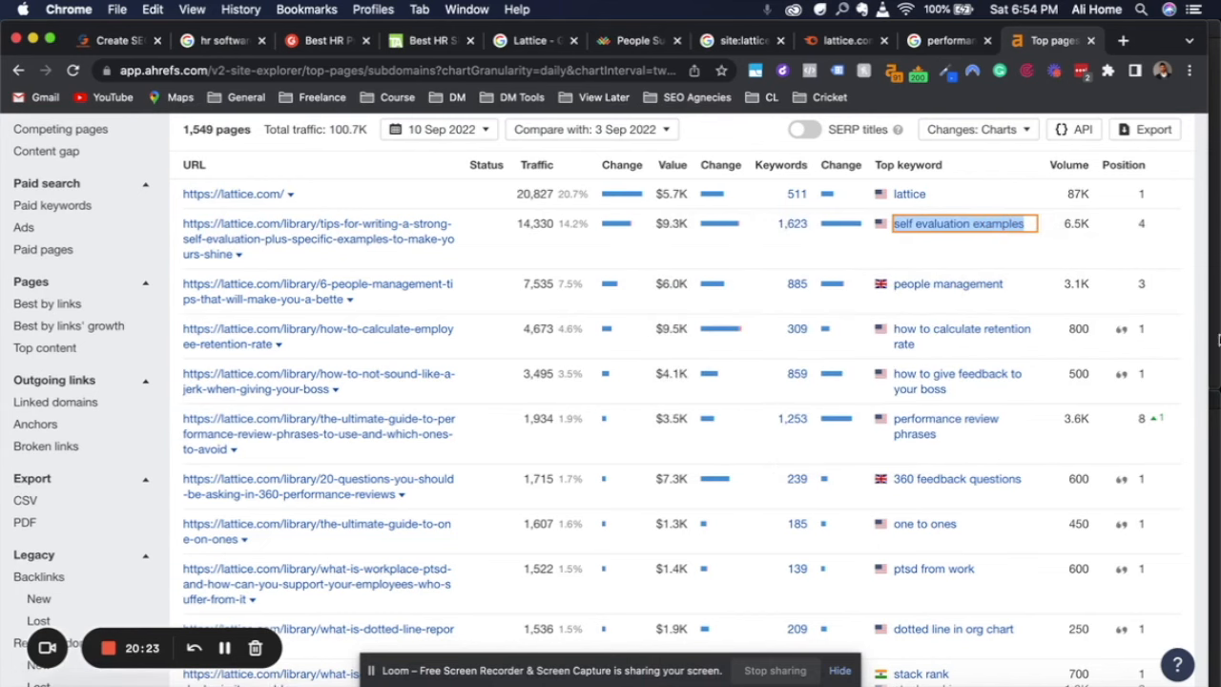
key("super+Tab")
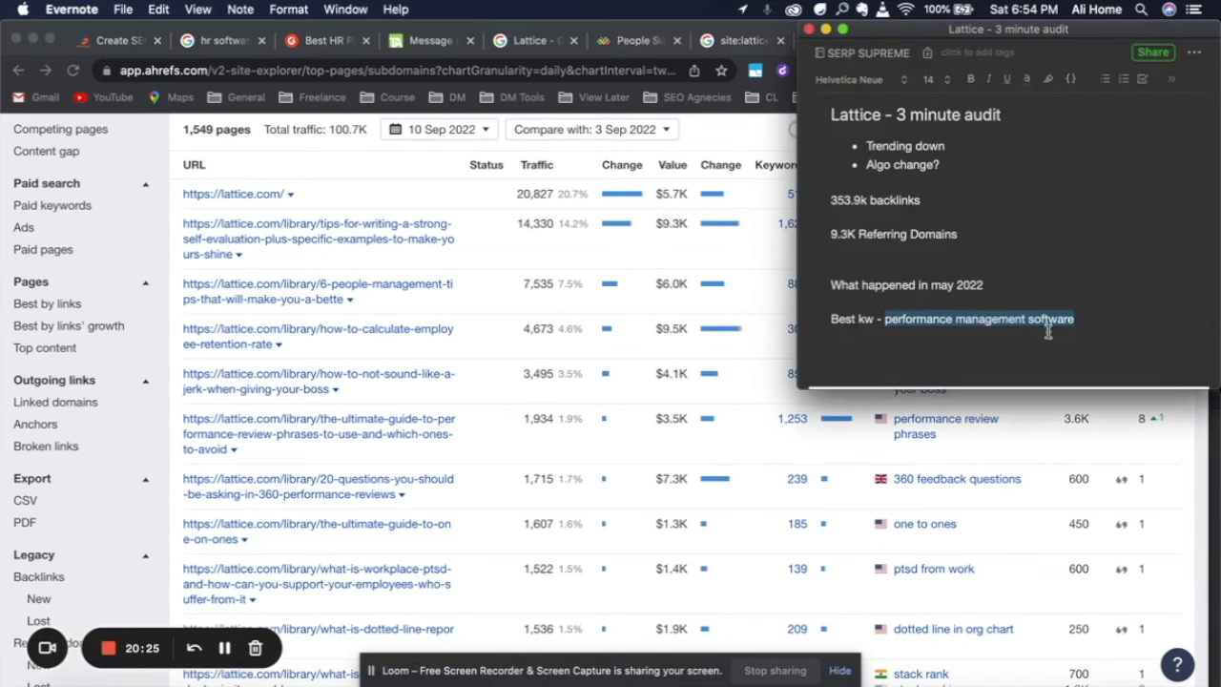
left_click(1090, 337)
type("-")
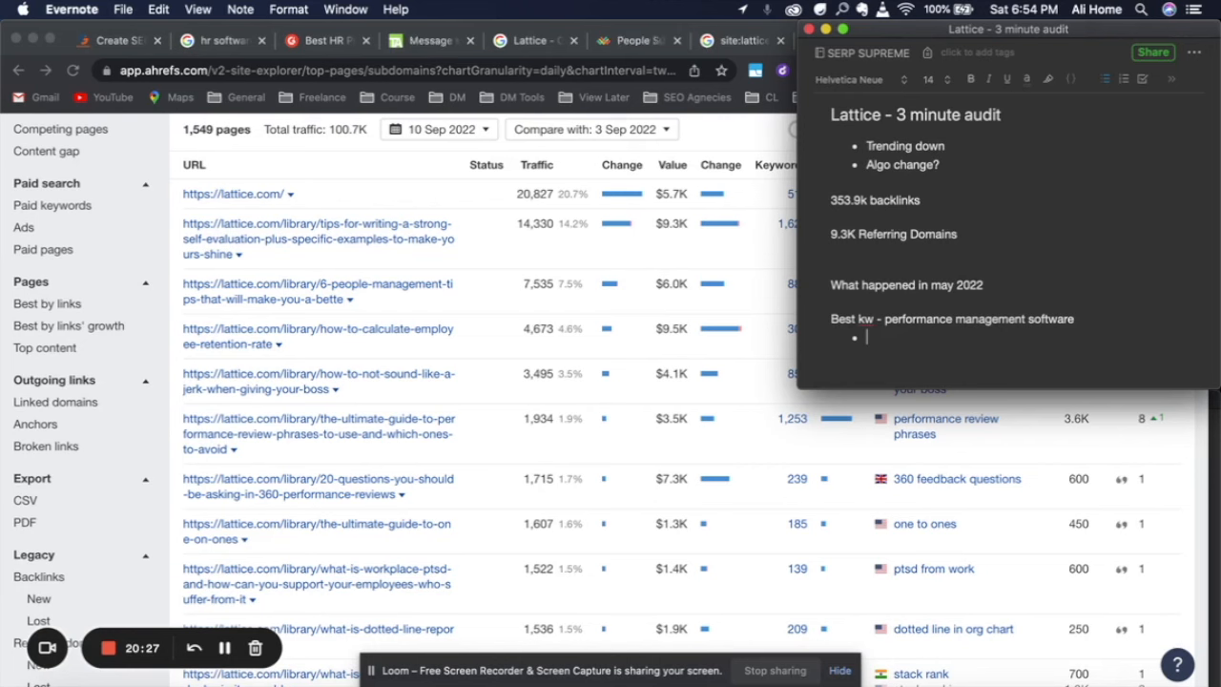
key("super+v")
Return to Chrome and examine the rest of the Top pages list for the page types and keywords driving lattice.com's traffic
key("super+Tab")
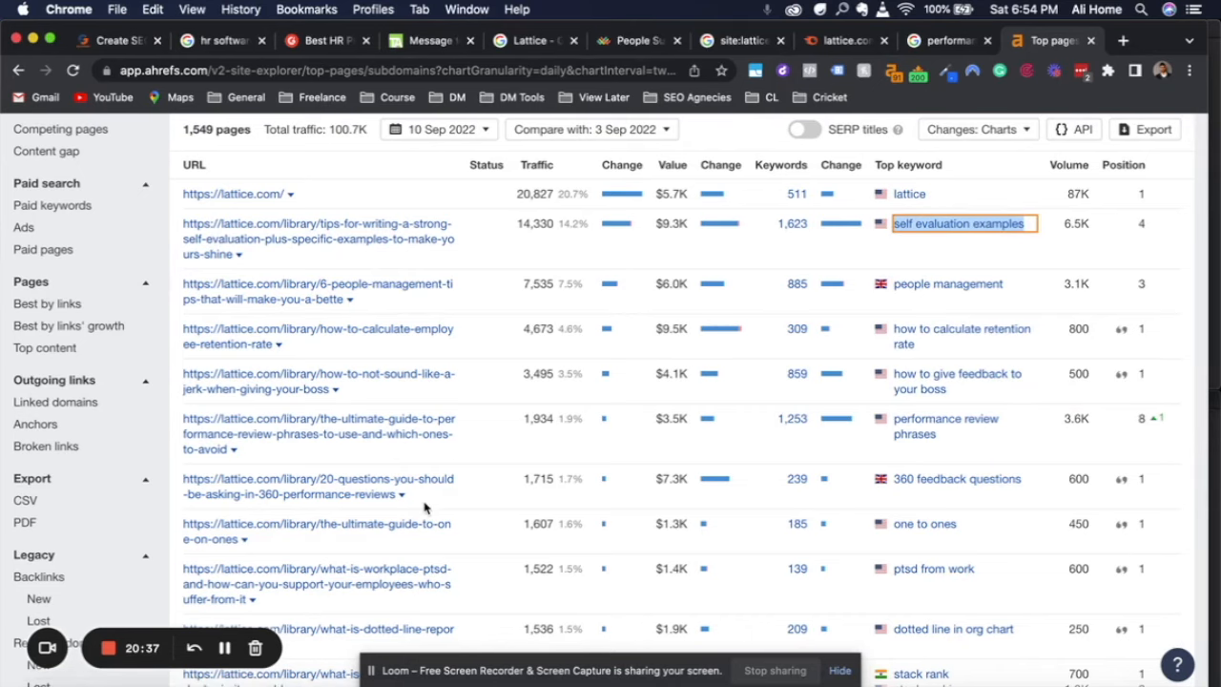
scroll(515, 548, "down", 3)
scroll(425, 508, "down", 10)
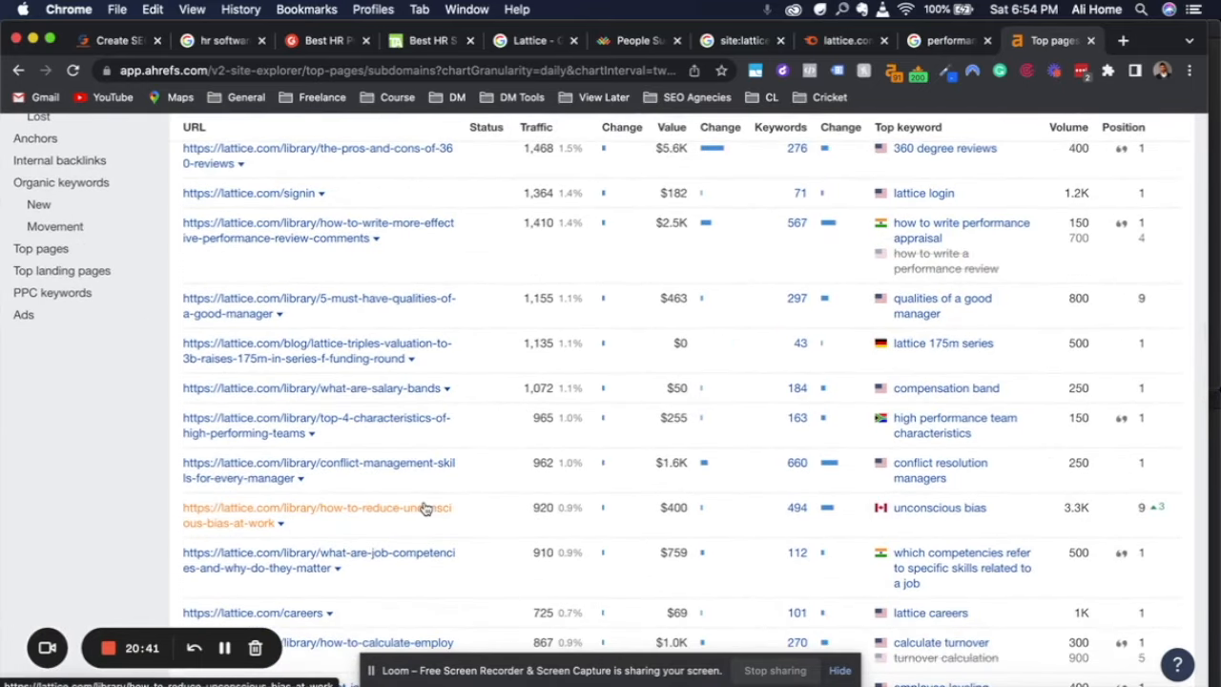
scroll(425, 508, "down", 2)
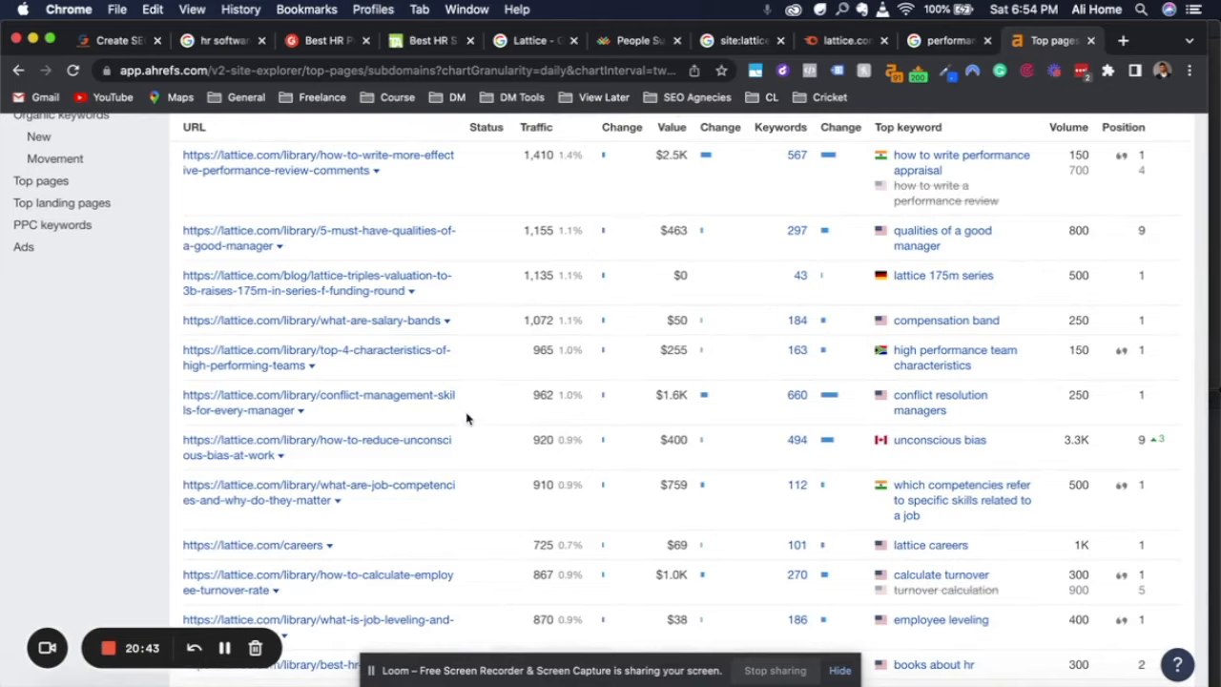
scroll(469, 414, "down", 2)
scroll(470, 413, "down", 5)
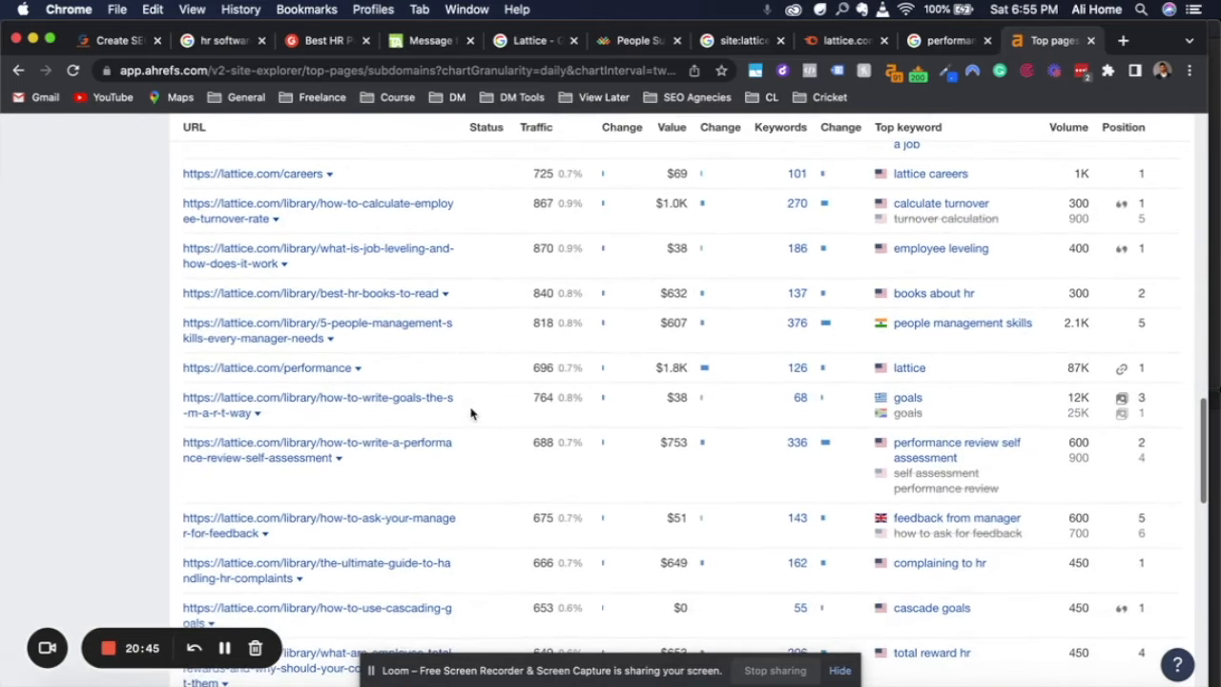
scroll(471, 413, "up", 20)
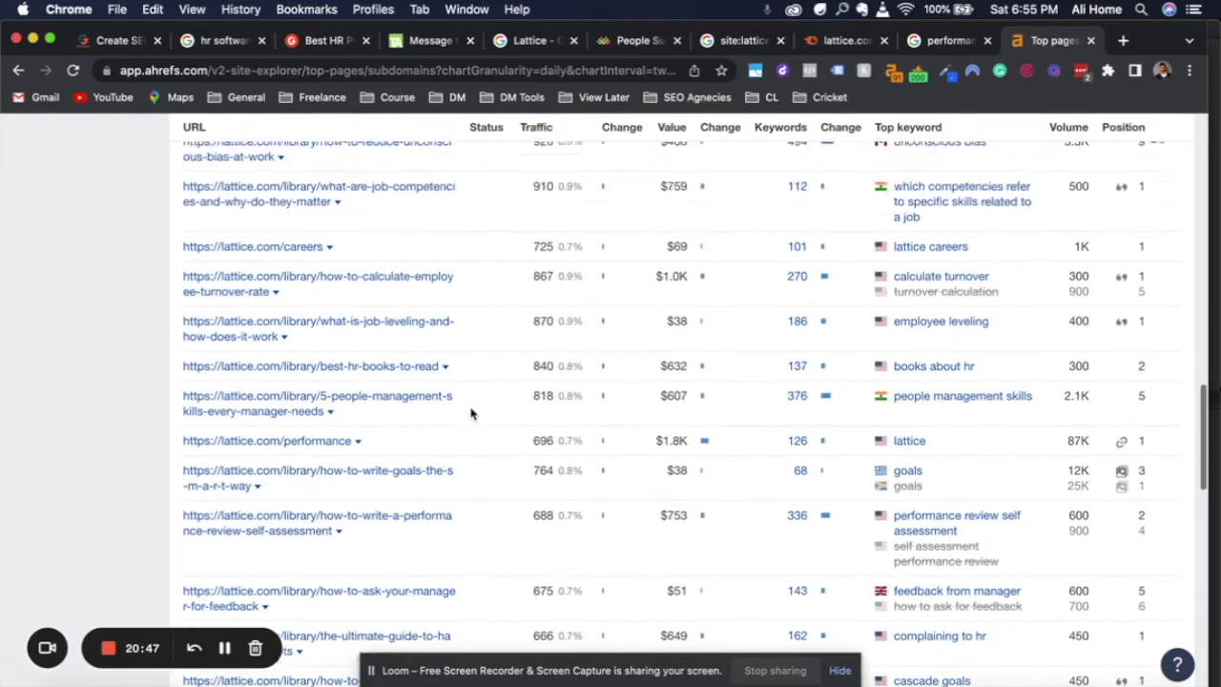